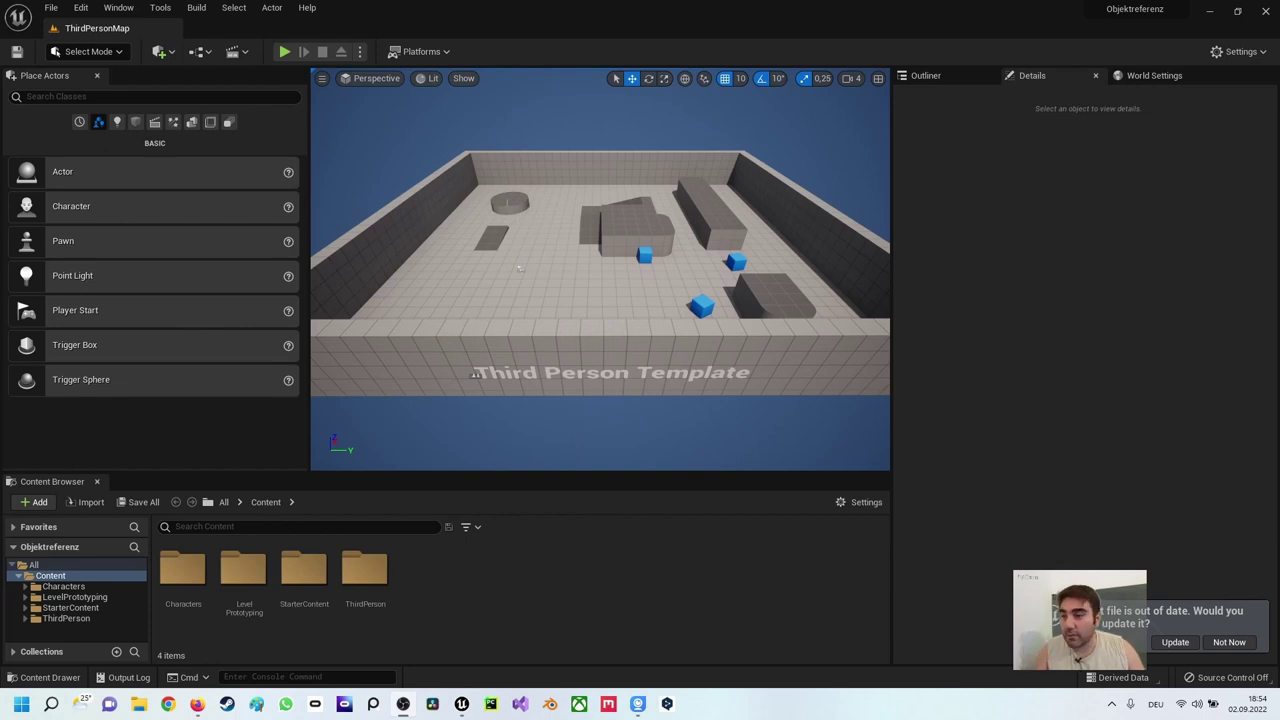
Step: Open the ThirdPersonMap Level Blueprint docked beside the level, then return to the level near the grey blocks
click(199, 51)
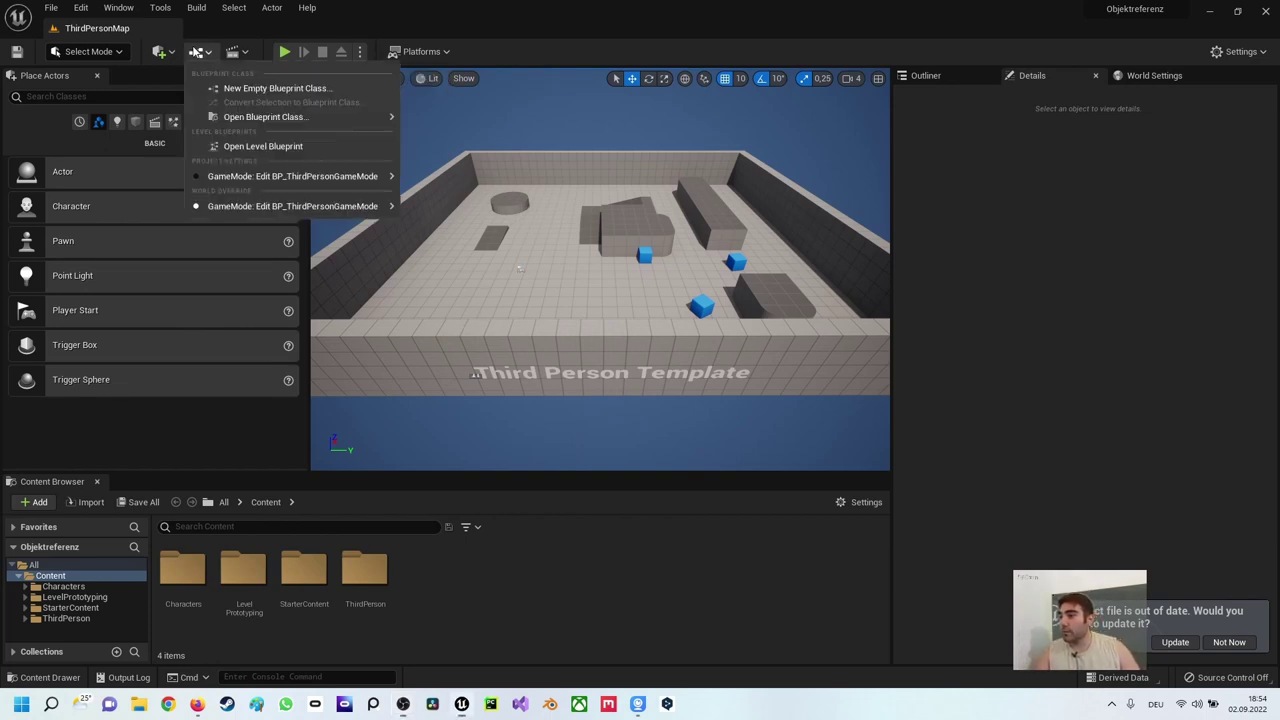
click(258, 147)
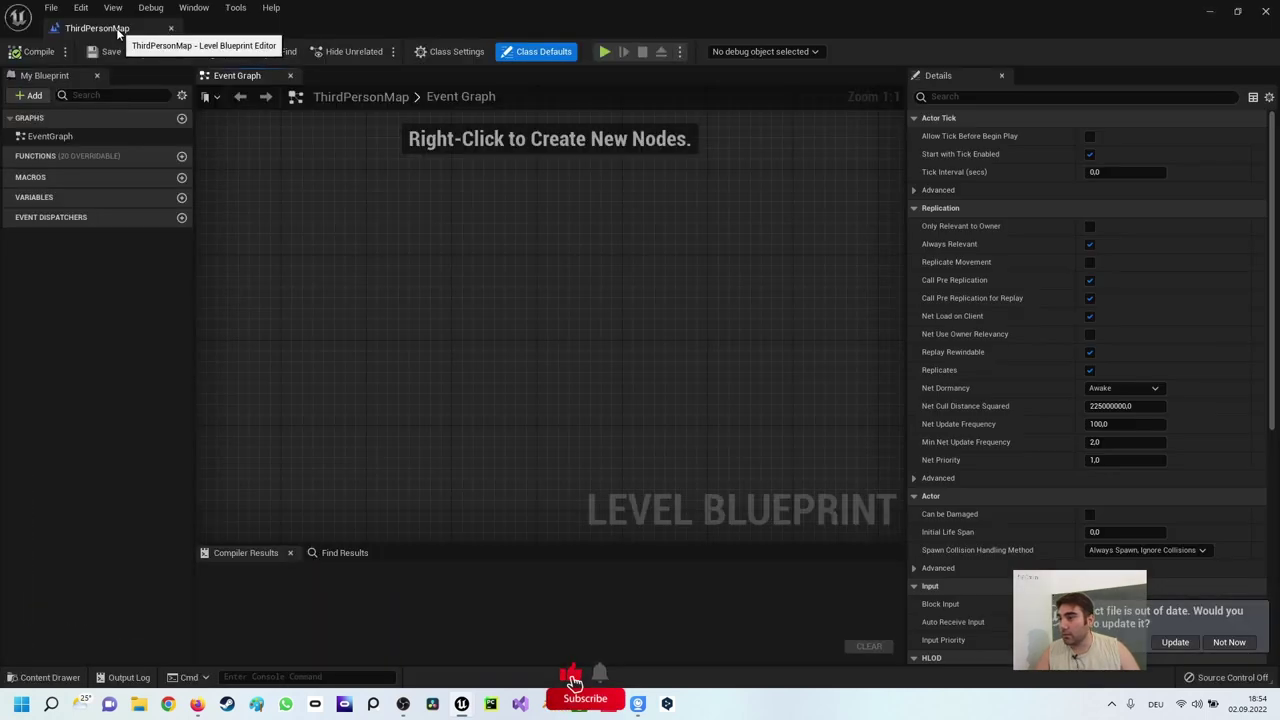
drag(240, 30, 244, 34)
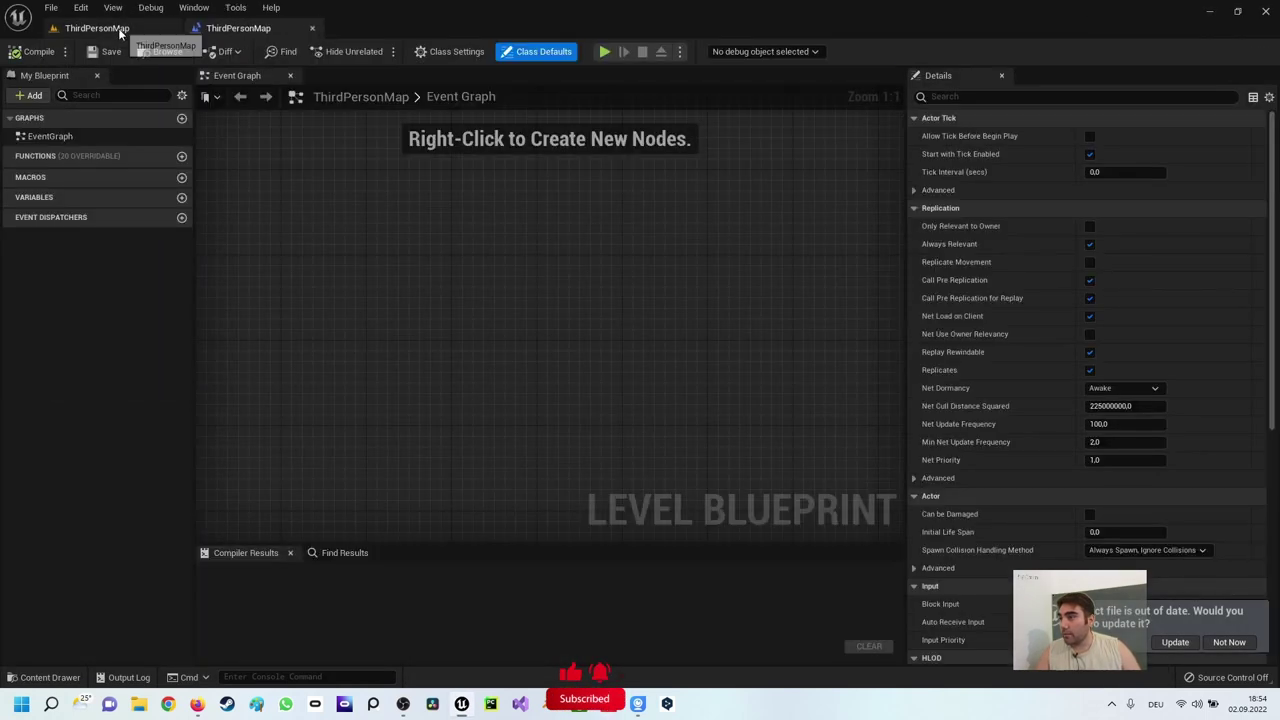
click(100, 28)
right_drag(479, 285, 419, 256)
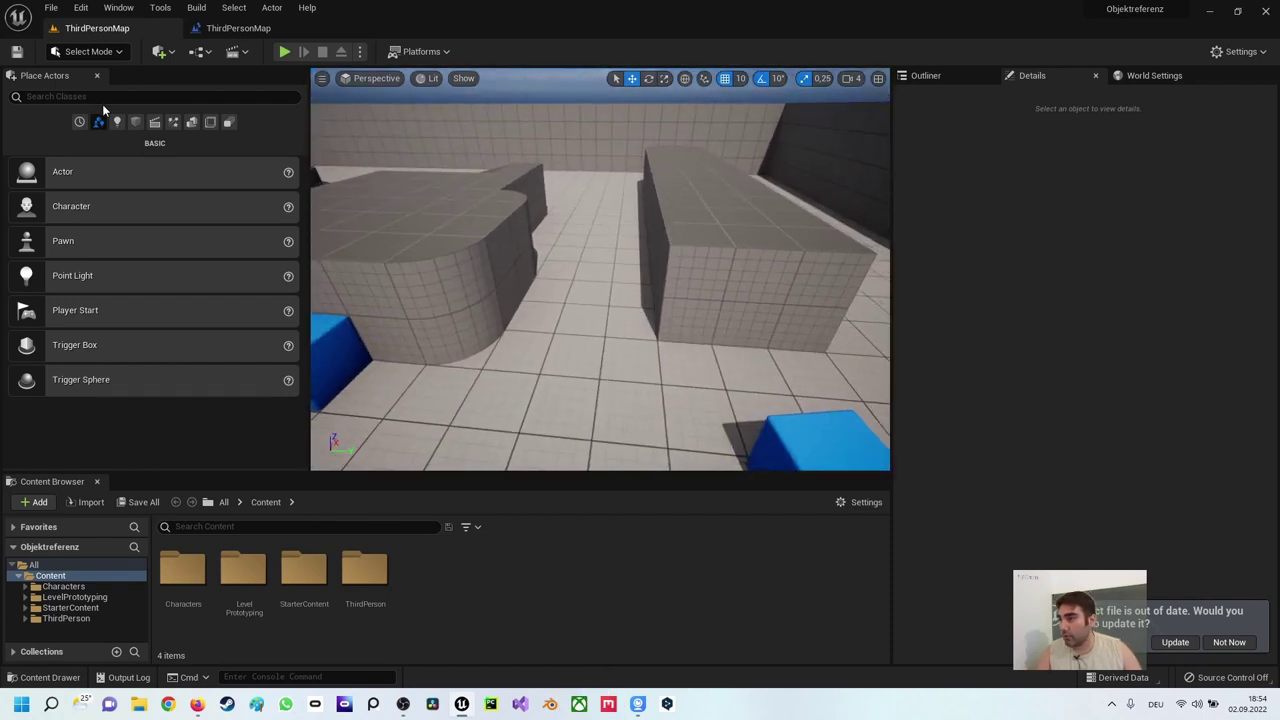
Step: Place a Trigger Box between the grey blocks with a 40×130×130 extent, raised to Z 110
click(102, 97)
text(trigger)
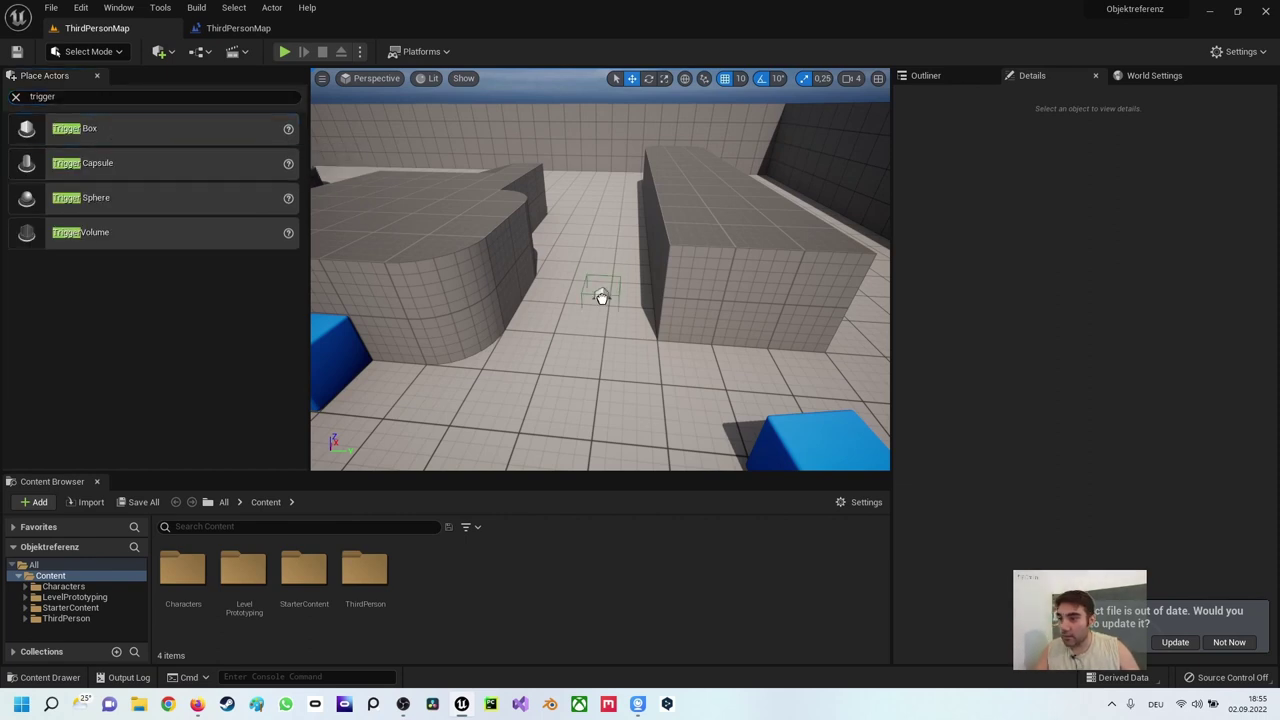
mouse_move(373, 215)
mouse_down()
mouse_move(580, 302)
mouse_move(625, 302)
mouse_up()
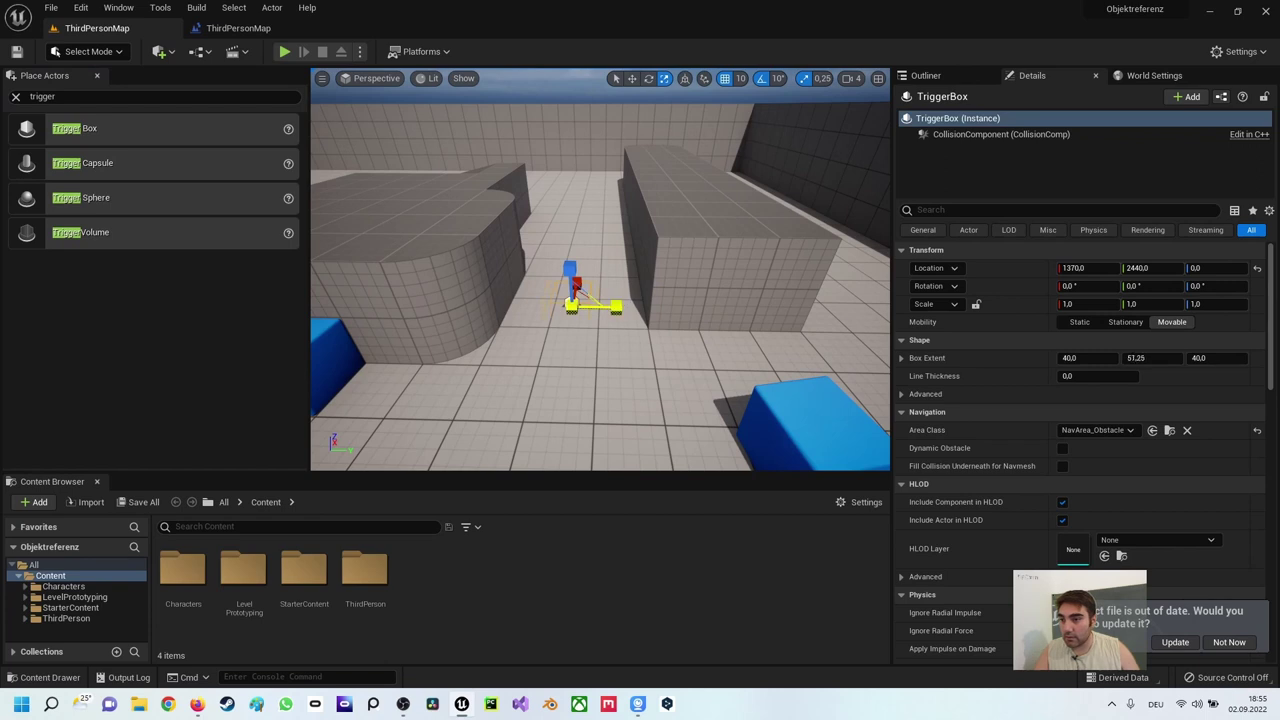
drag(616, 306, 622, 305)
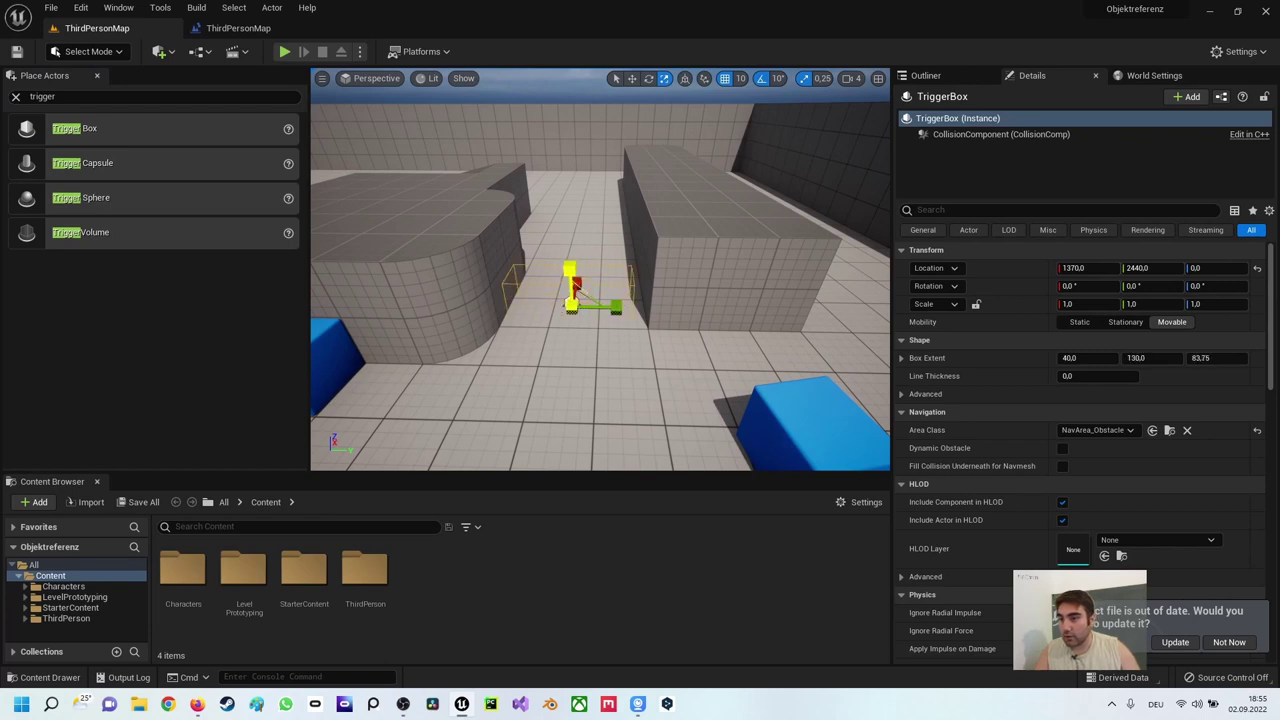
mouse_move(572, 272)
mouse_down()
mouse_move(572, 252)
mouse_move(890, 295)
mouse_up()
key(w)
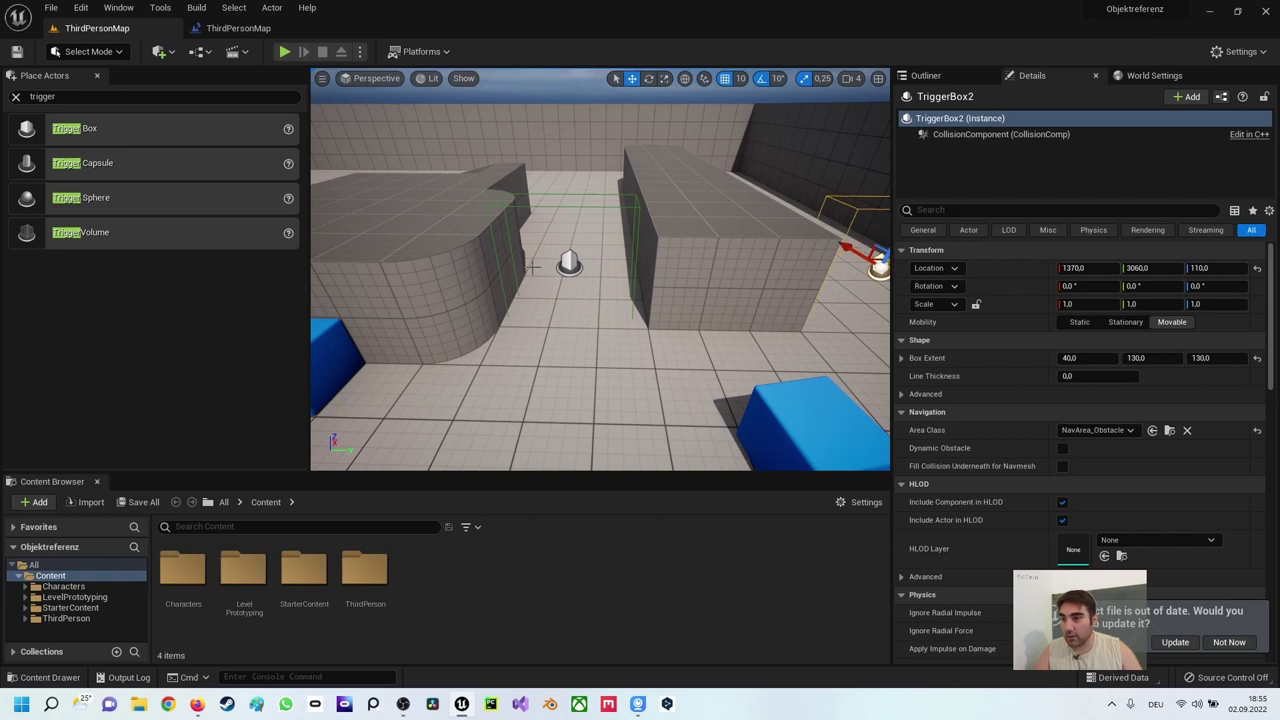
Step: Reselect the first Trigger Box and switch over to the Level Blueprint editor
click(555, 268)
click(197, 51)
click(230, 90)
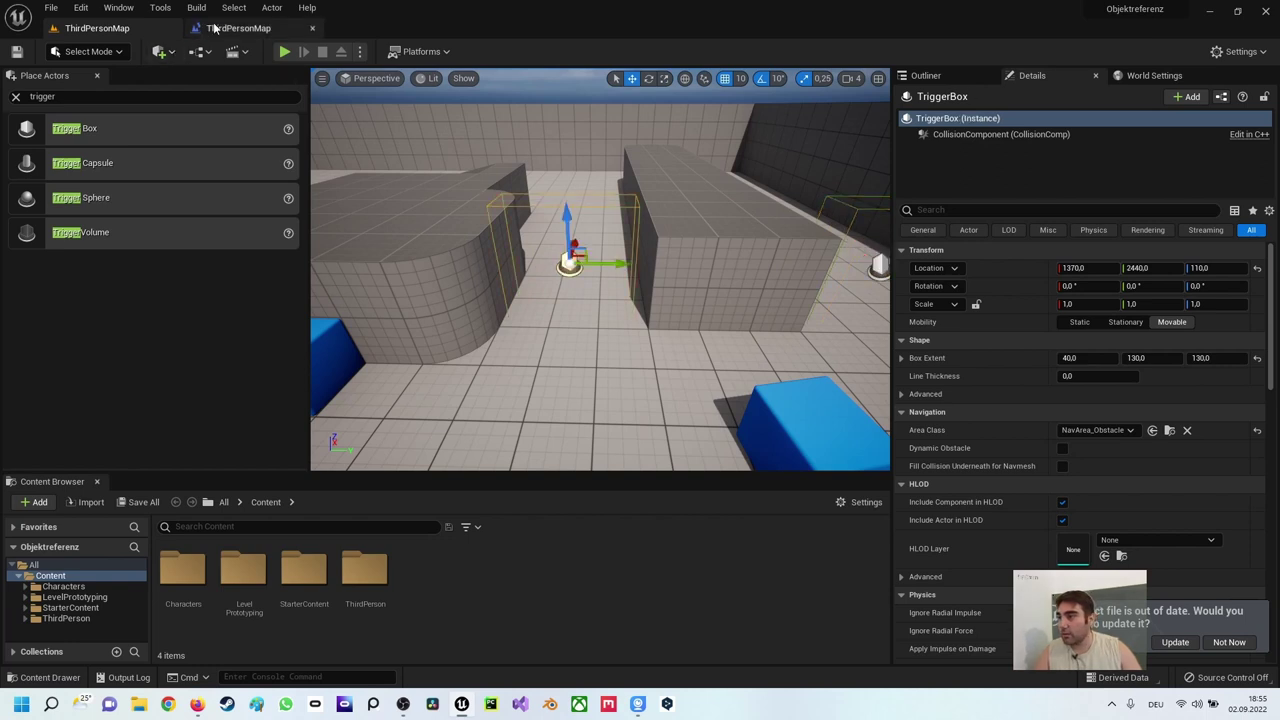
Step: Add an On Actor Begin Overlap event for TriggerBox to the graph
right_click(280, 244)
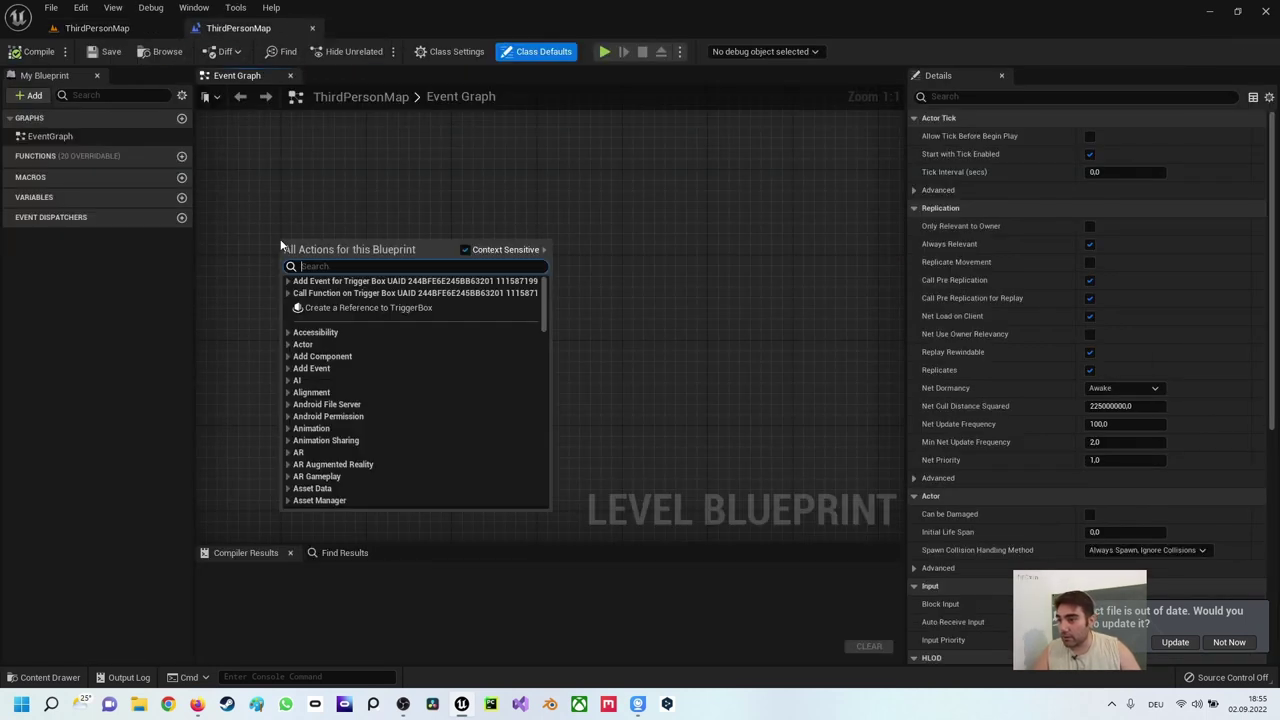
click(288, 281)
click(294, 291)
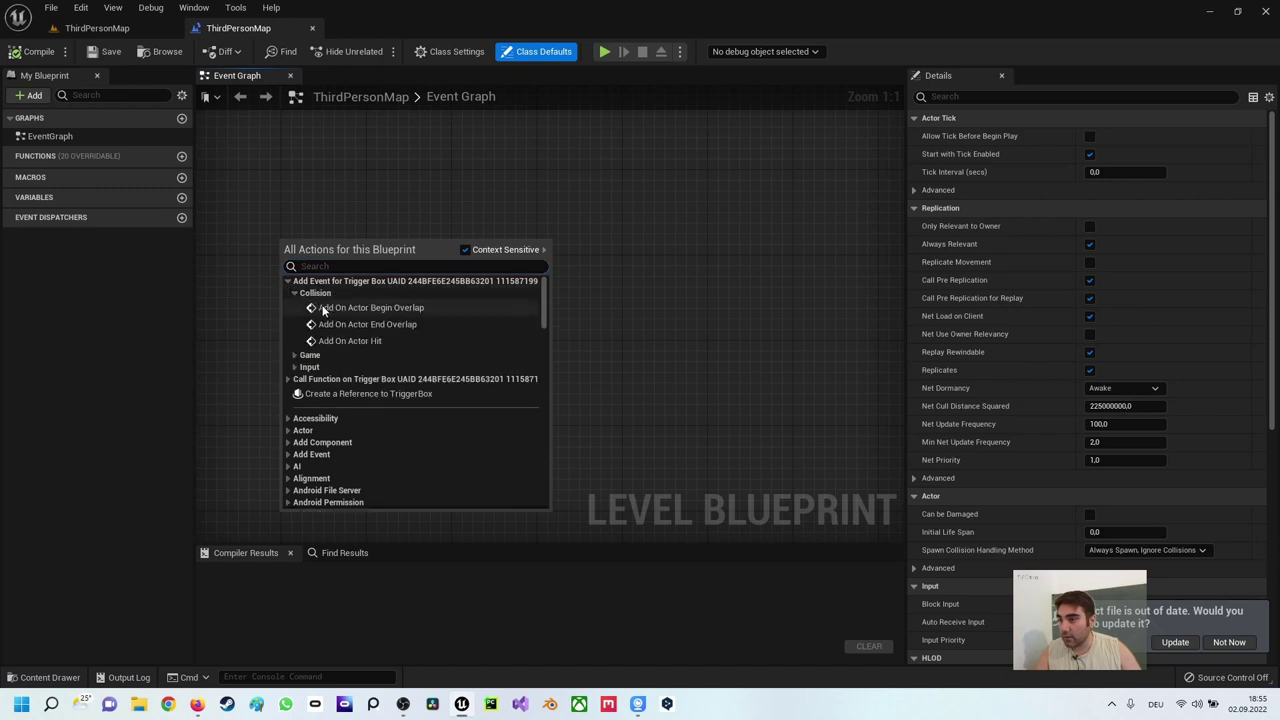
click(322, 305)
right_drag(455, 343, 389, 296)
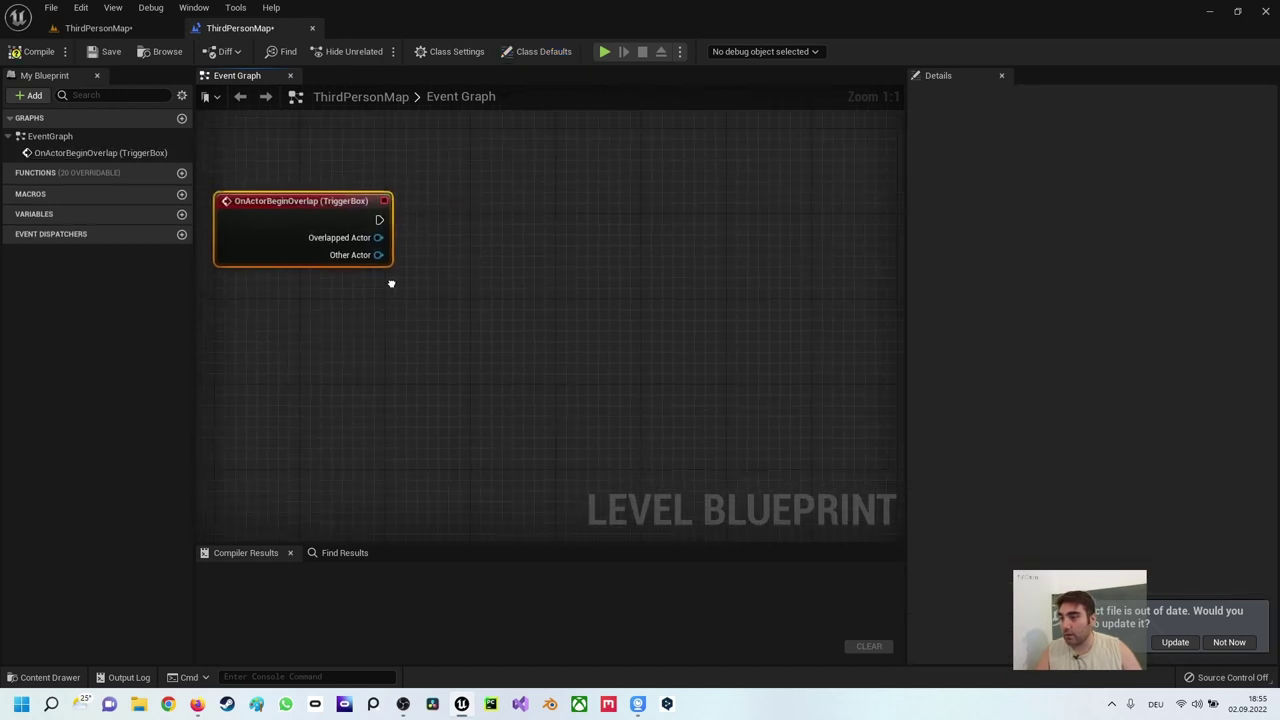
Step: Create two Boolean variables named Schalter1 and Schalter2
click(181, 214)
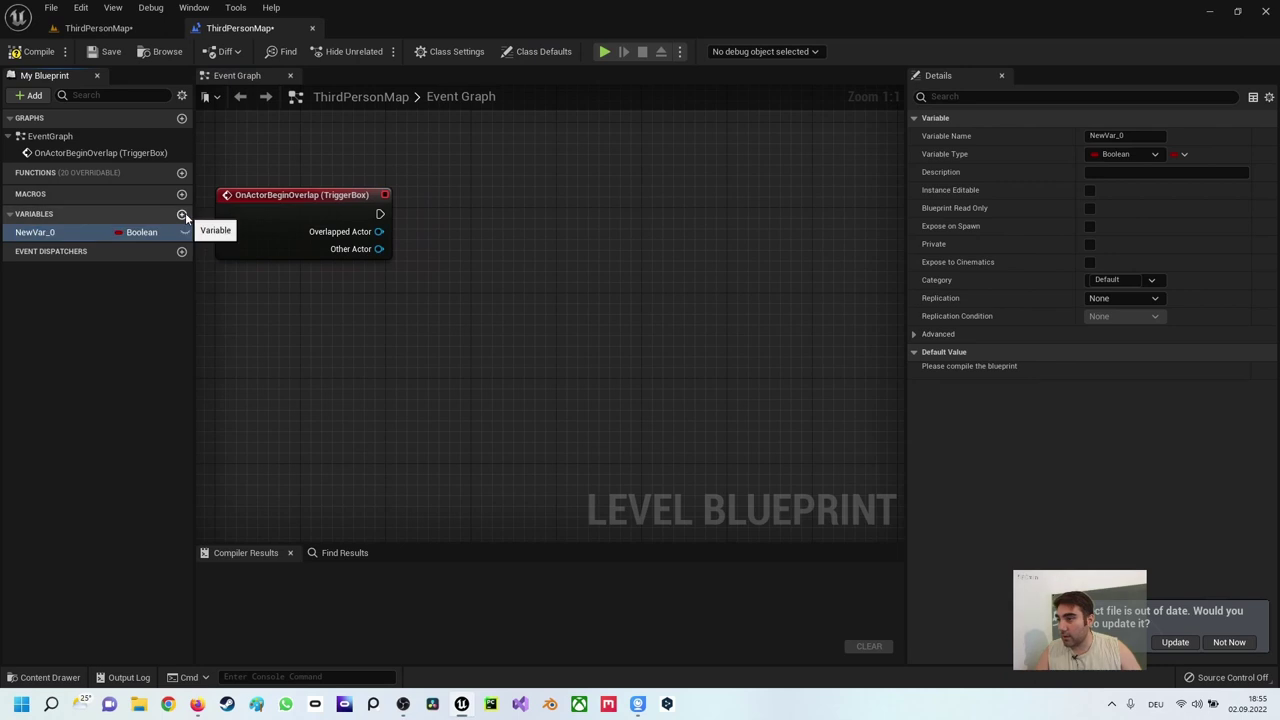
click(182, 214)
click(66, 232)
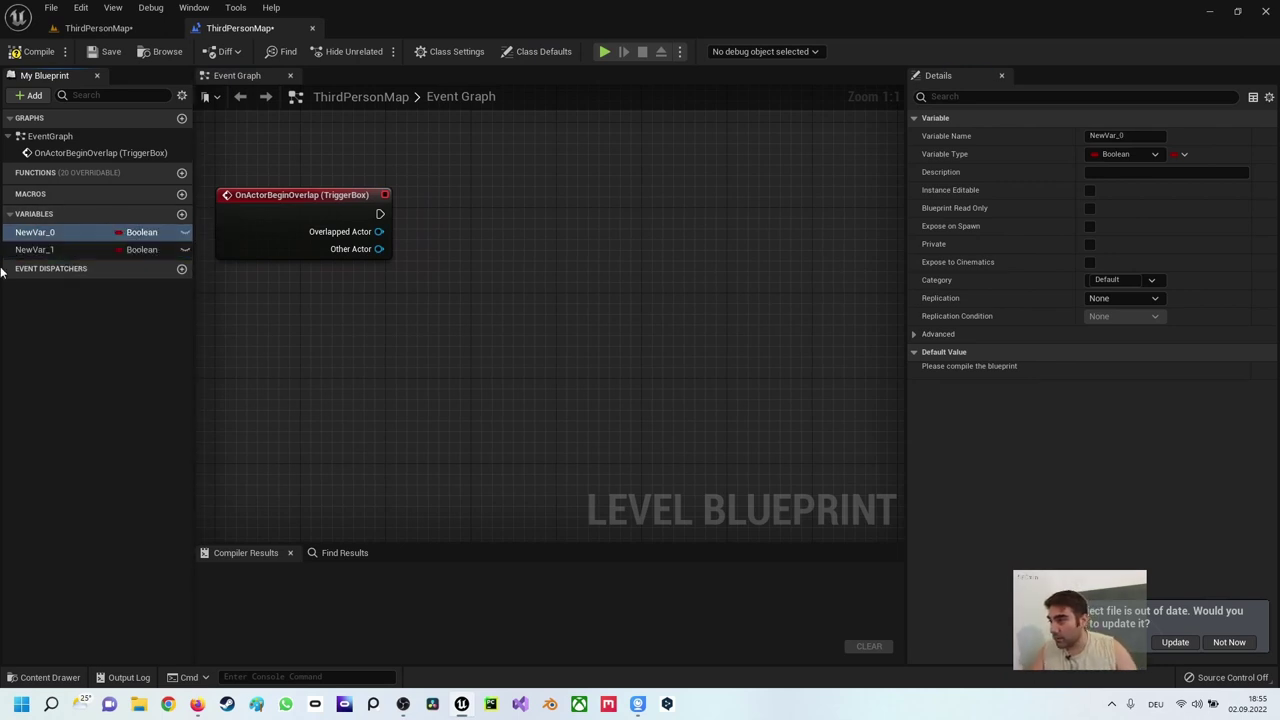
double_click(45, 232)
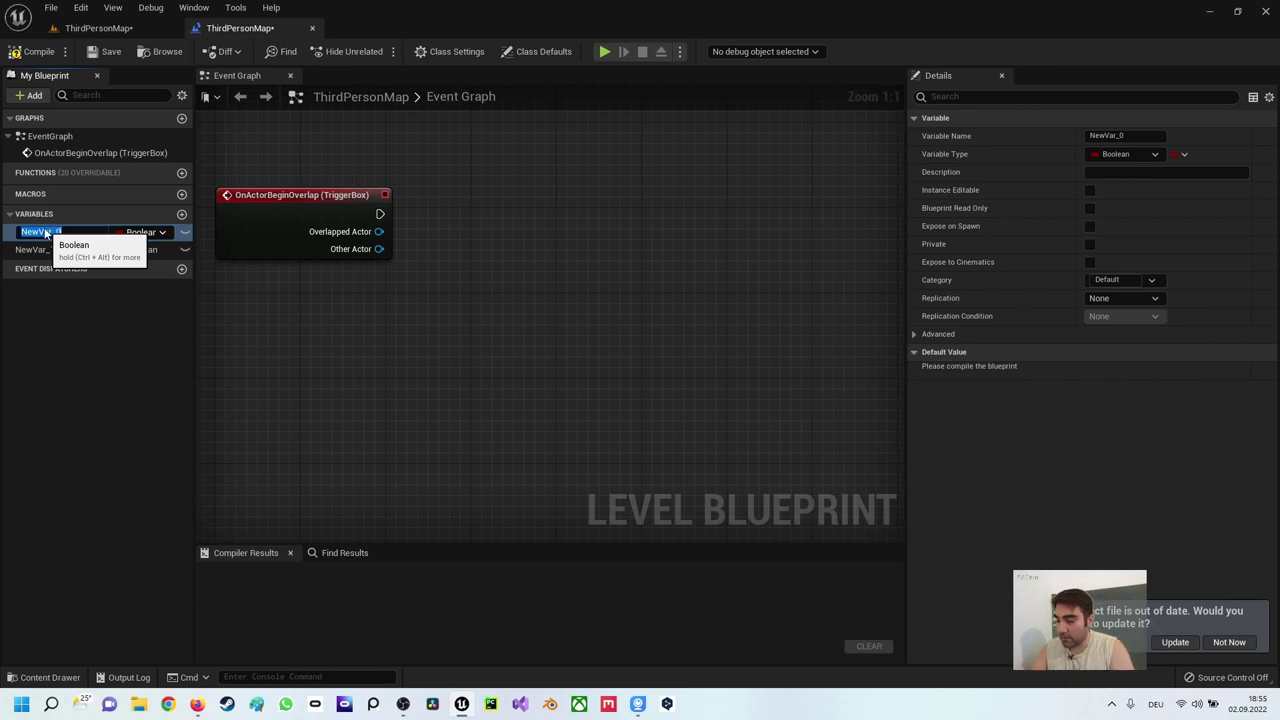
text(Schalt)
key(Return)
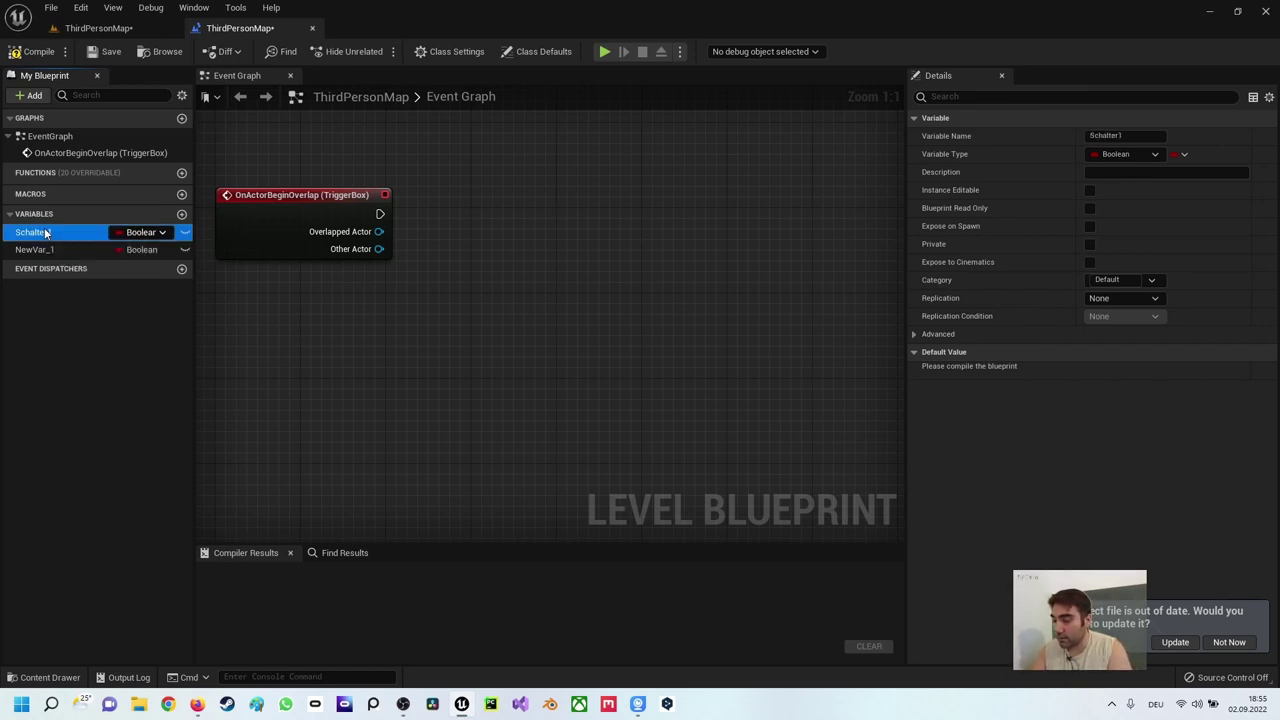
click(46, 250)
click(46, 250)
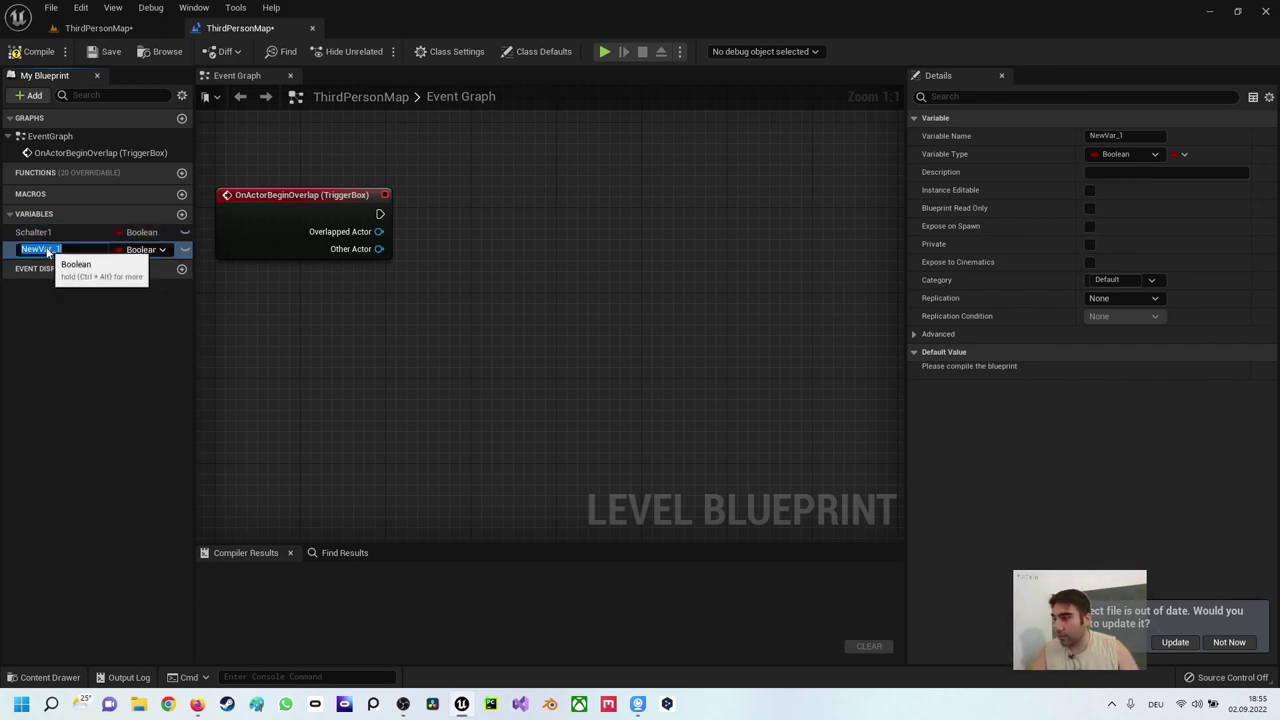
text(Schalter2)
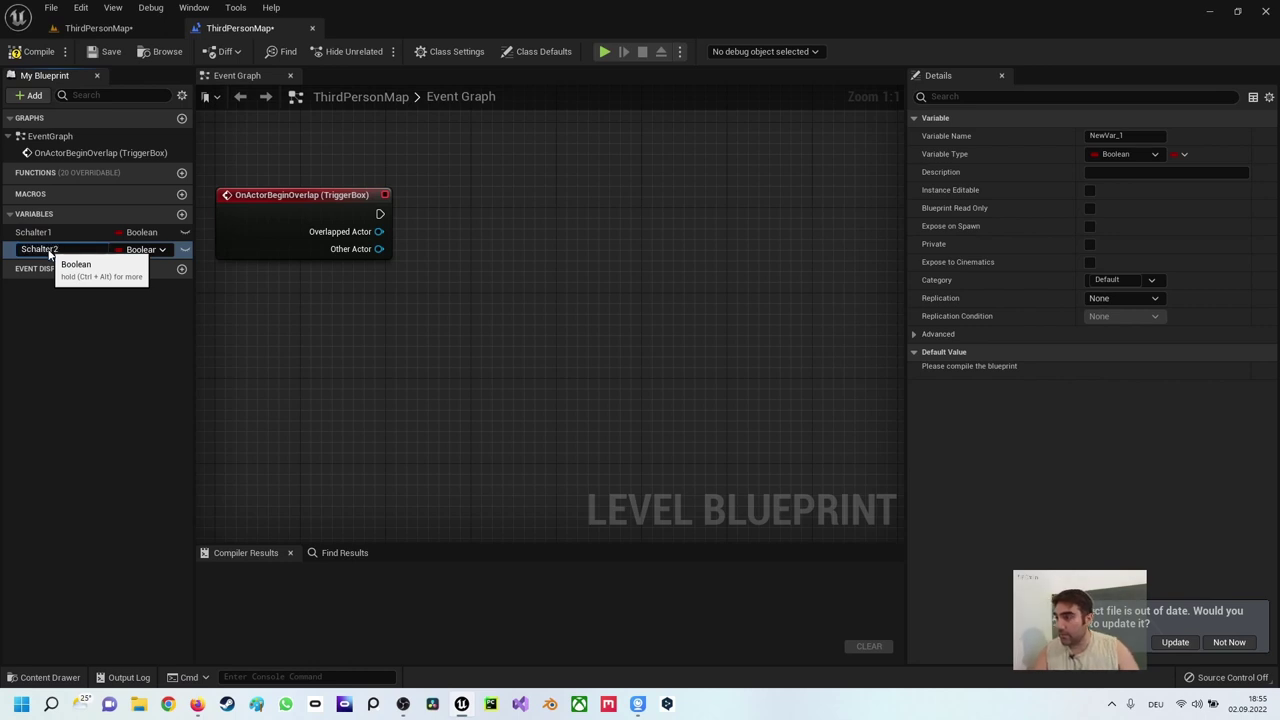
key(Return)
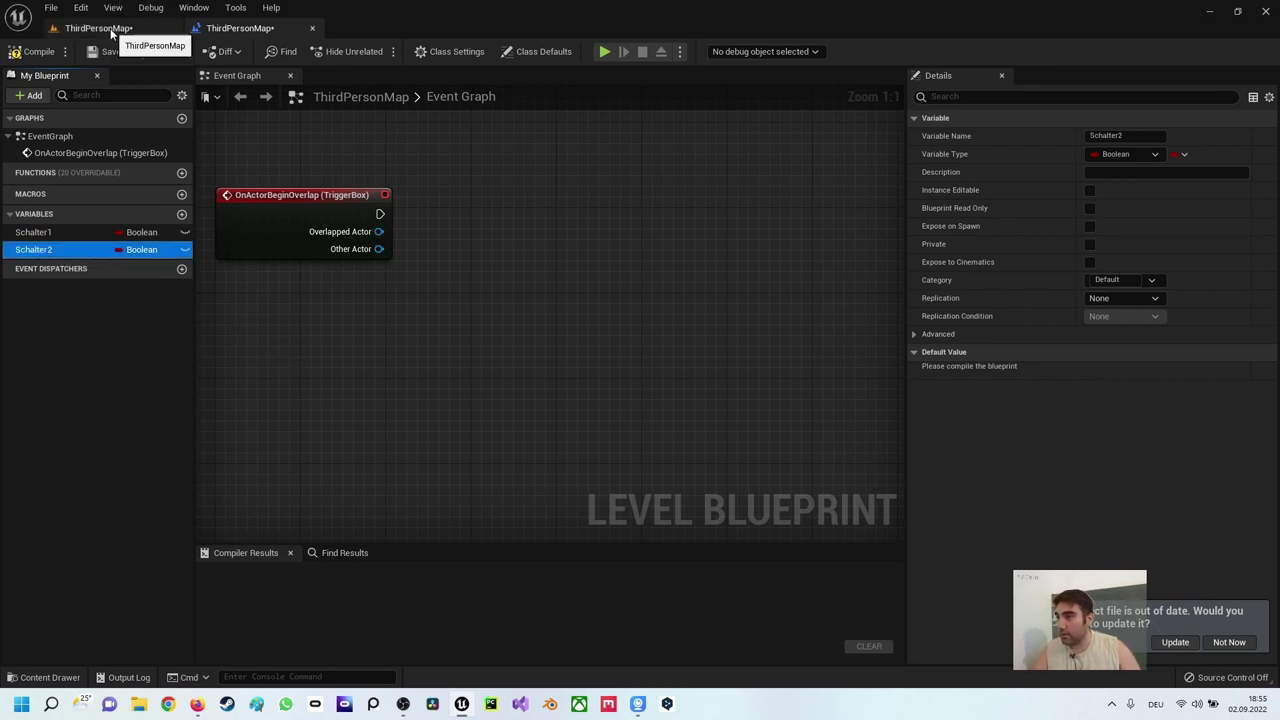
Step: Add an On Actor Begin Overlap event for TriggerBox2 below TriggerBox's event
click(98, 28)
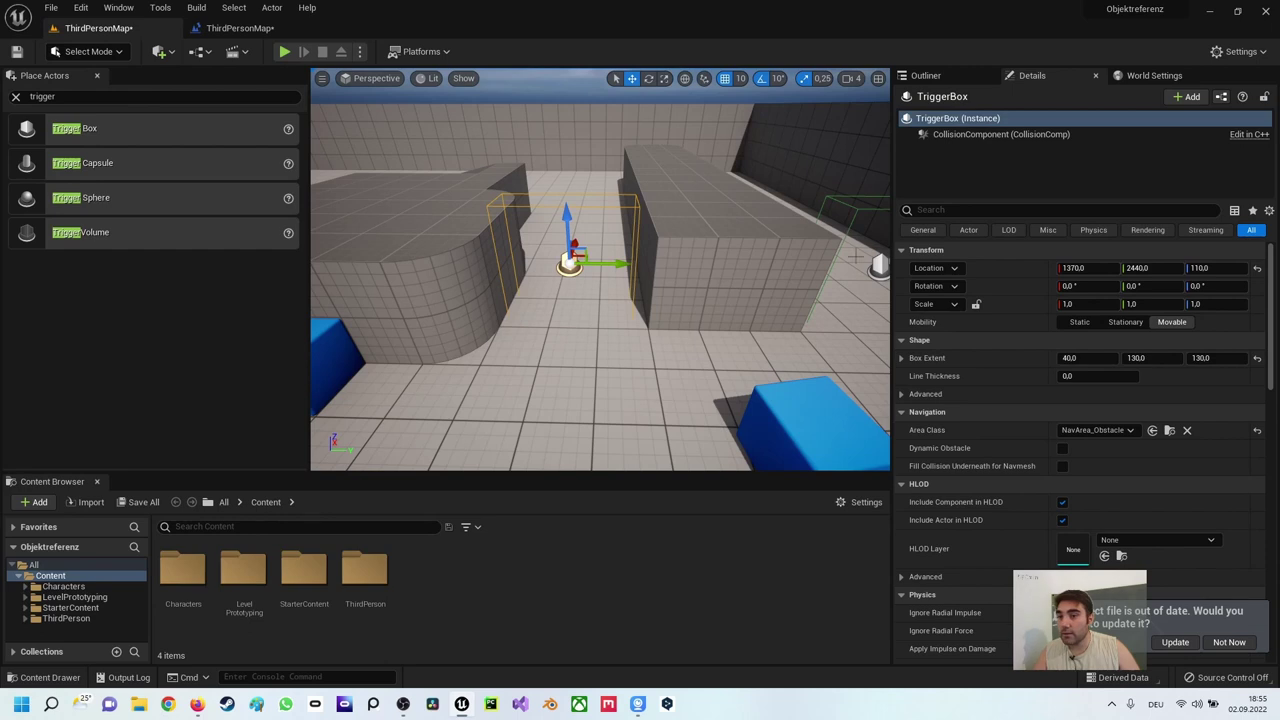
click(878, 265)
click(240, 28)
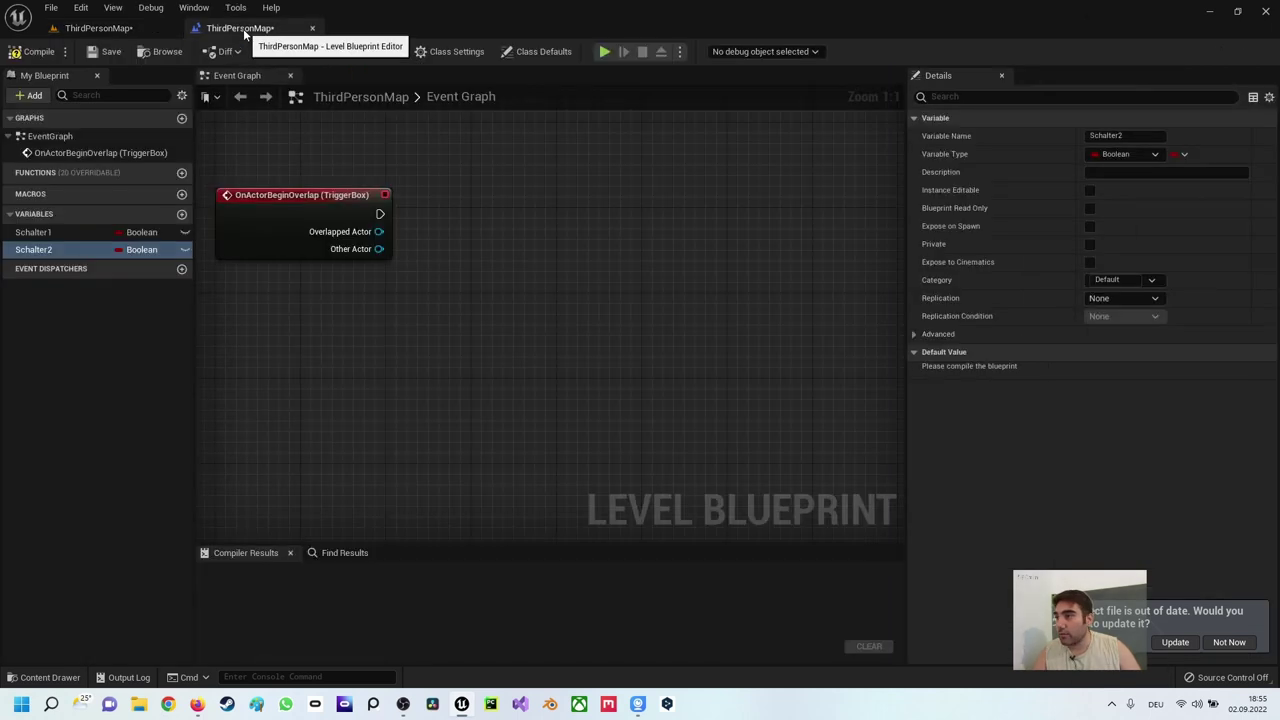
right_click(252, 318)
click(261, 362)
click(270, 372)
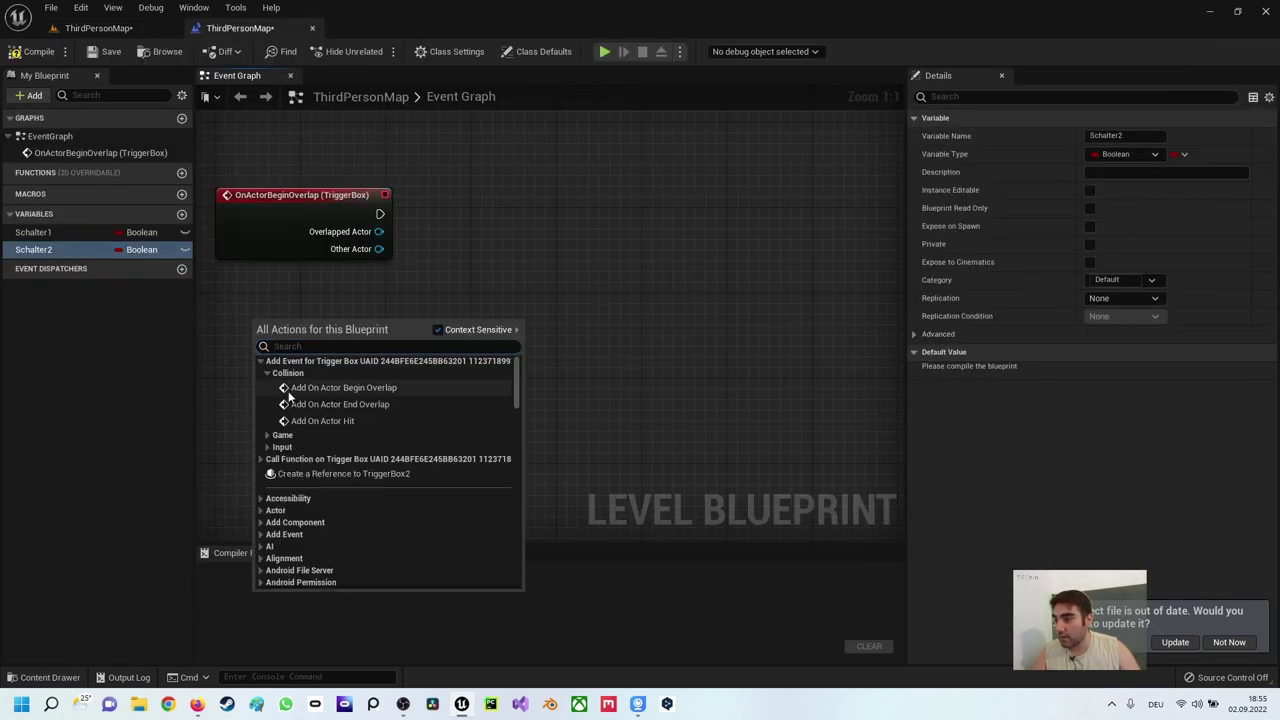
click(300, 383)
drag(351, 320, 321, 320)
click(417, 262)
right_drag(466, 219, 398, 288)
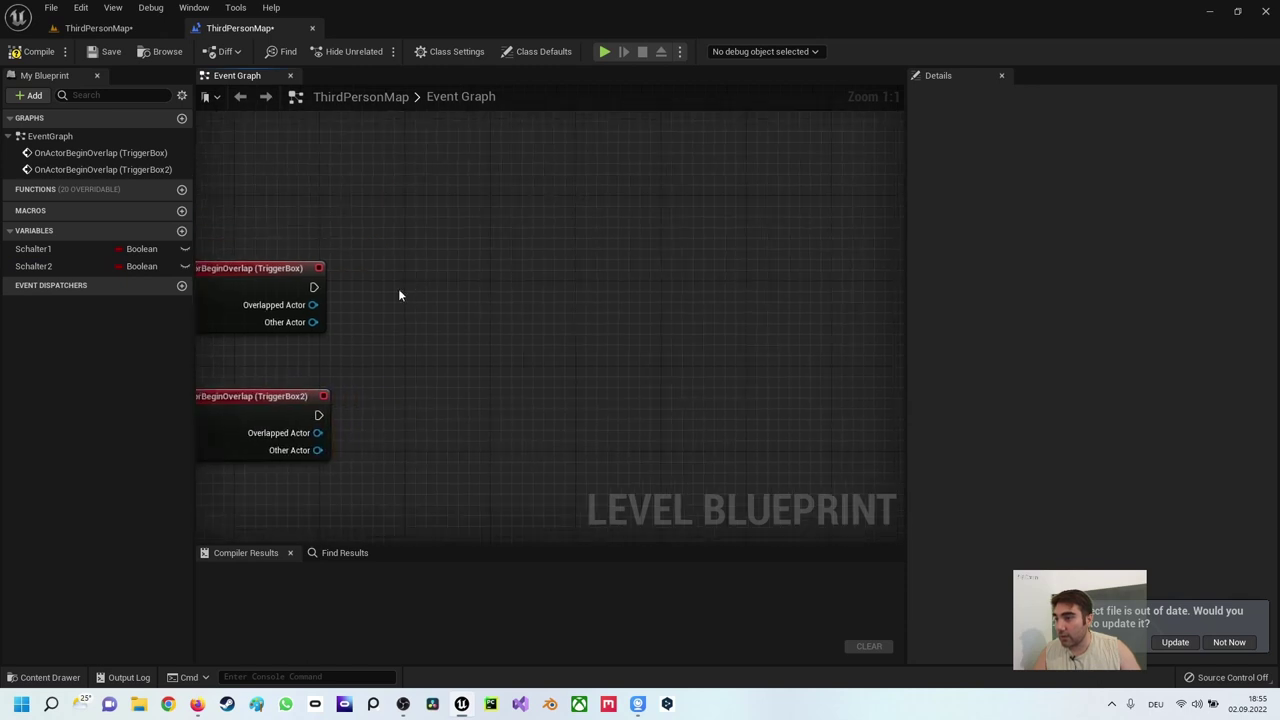
right_drag(276, 308, 362, 277)
Step: Wire SET Schalter1 and SET Schalter2 nodes, both ticked true, to their overlap events
drag(85, 249, 478, 250)
drag(397, 255, 480, 255)
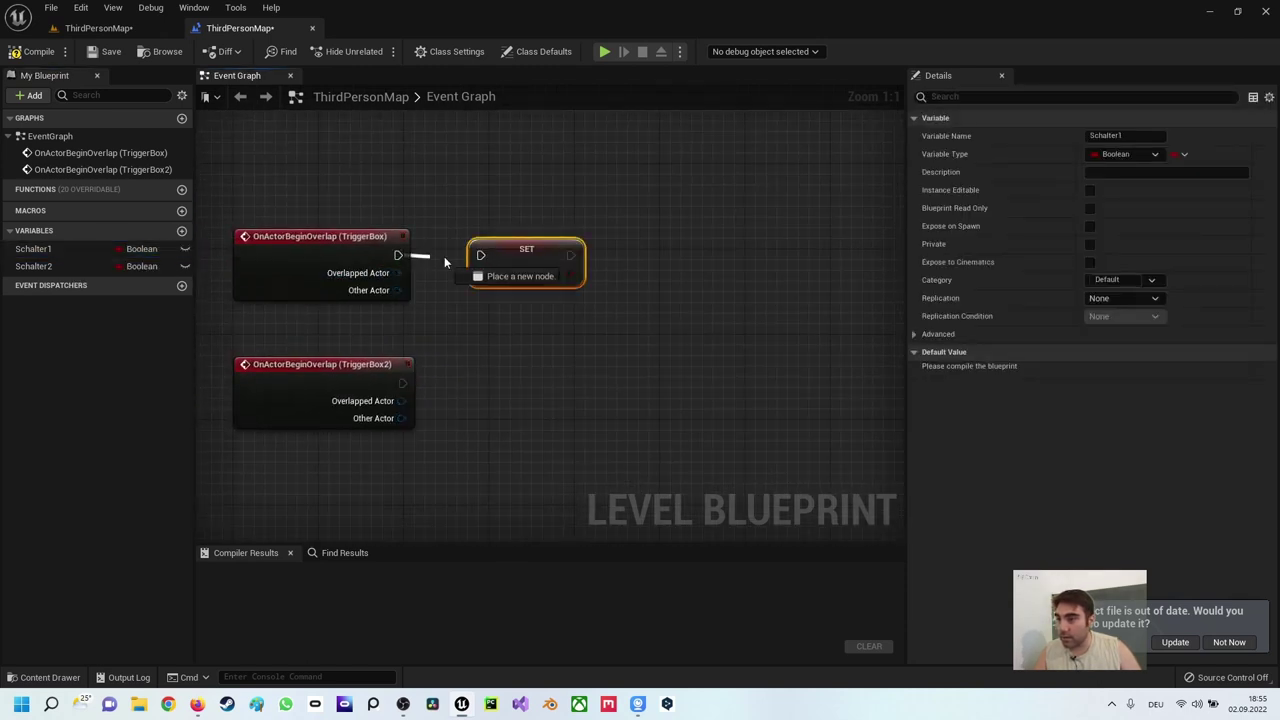
click(535, 274)
right_drag(494, 349, 494, 247)
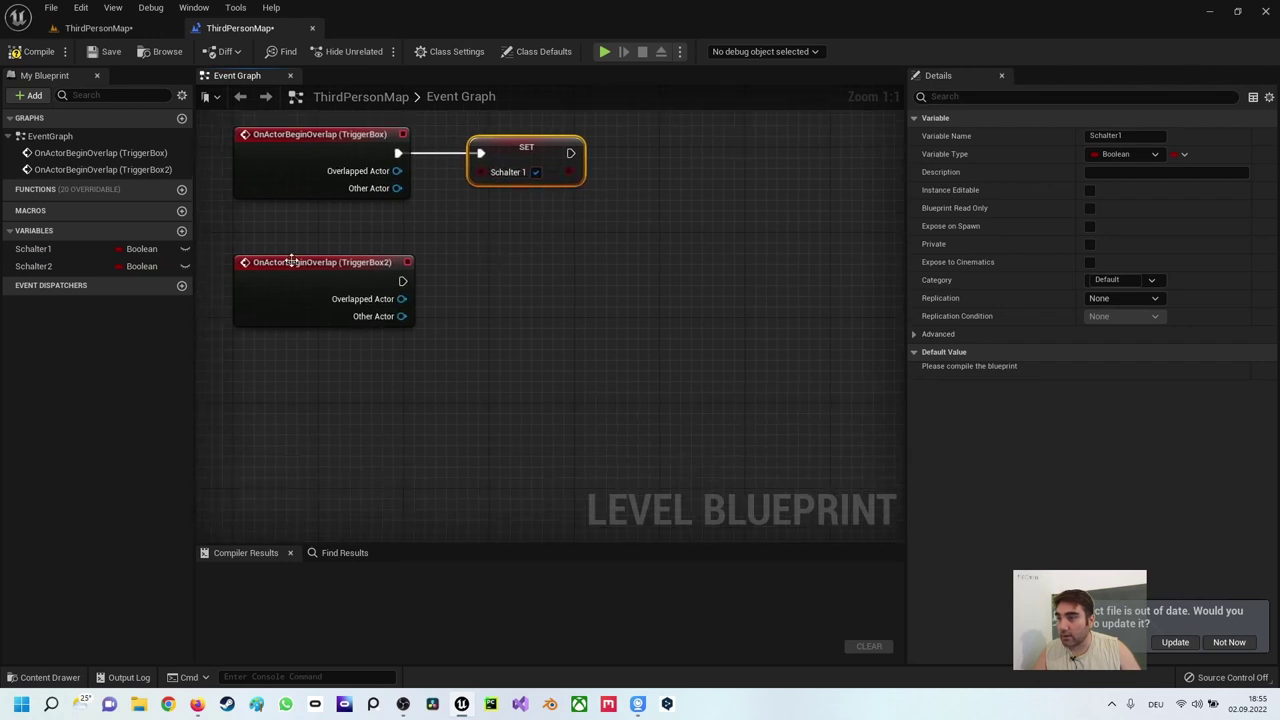
mouse_move(45, 266)
mouse_down()
mouse_move(412, 278)
mouse_move(451, 256)
mouse_move(458, 271)
mouse_move(526, 279)
mouse_up()
click(514, 289)
click(576, 259)
right_drag(576, 259, 434, 241)
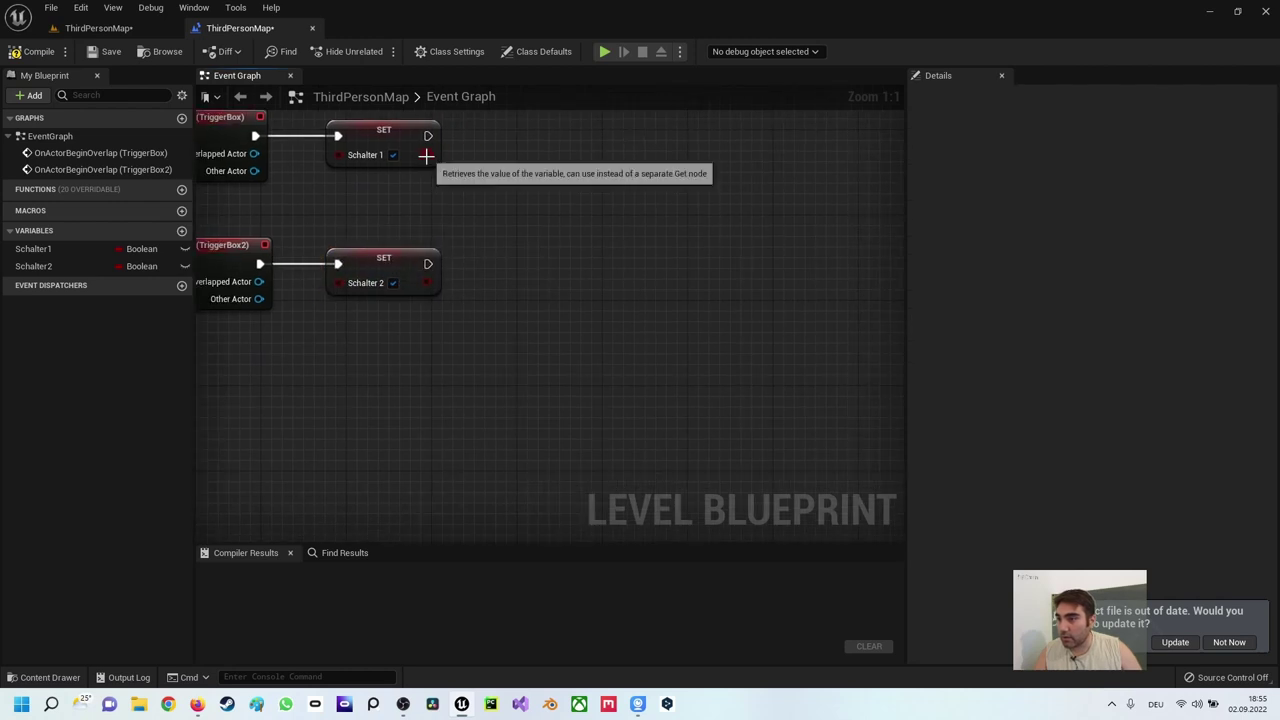
drag(427, 155, 497, 225)
Step: Combine Schalter1 and Schalter2 with an AND node
text(andboo)
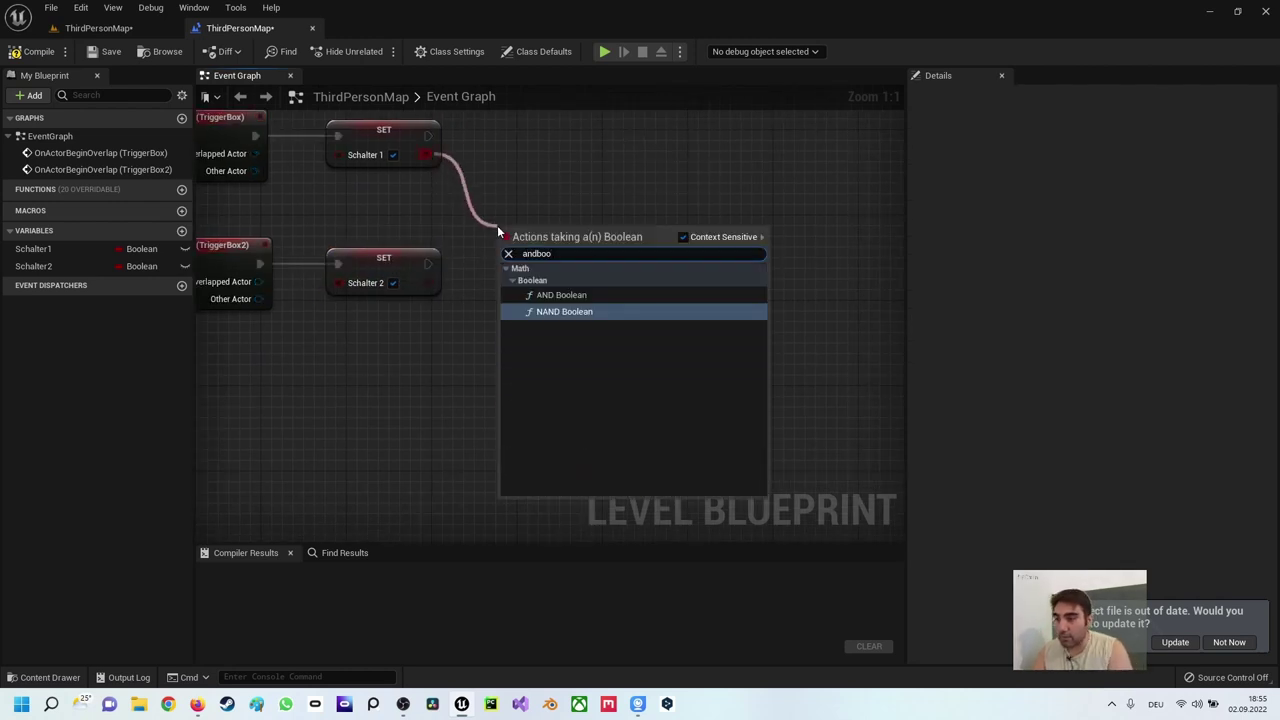
key(Up)
key(Return)
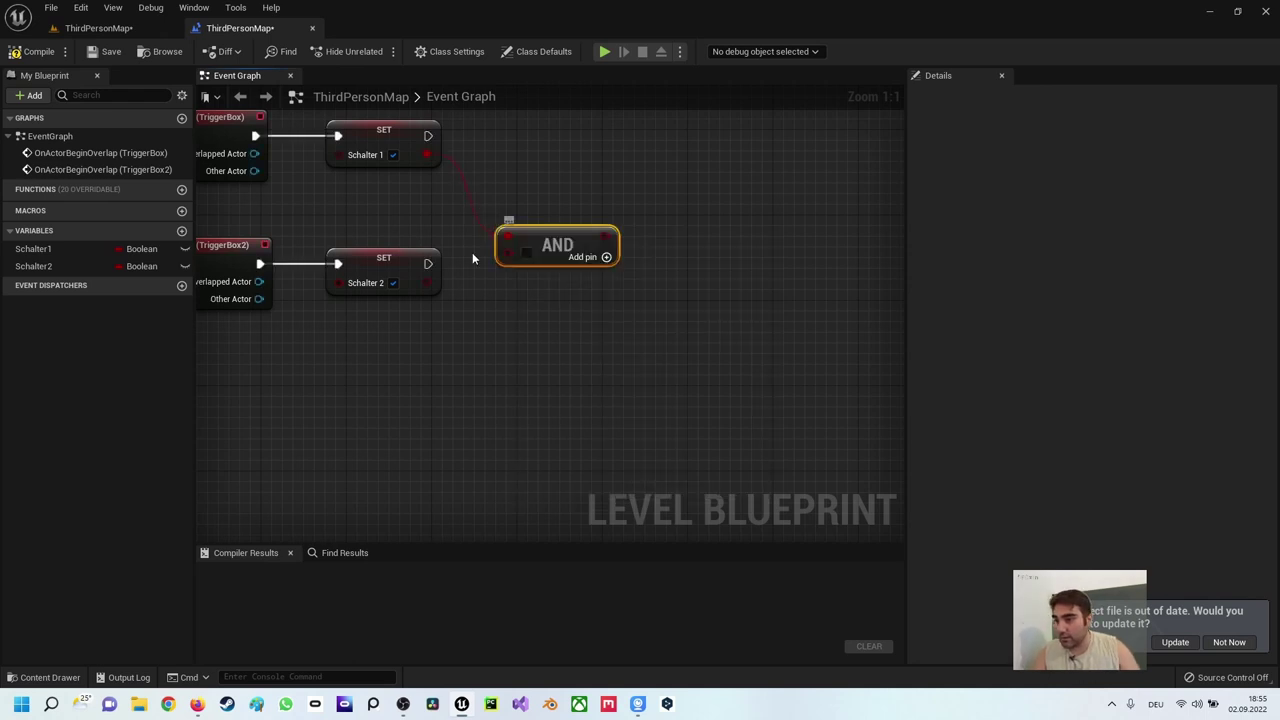
drag(427, 283, 508, 253)
Step: Add a Branch using the AND result as its condition, run after both SET nodes
right_drag(603, 164, 463, 221)
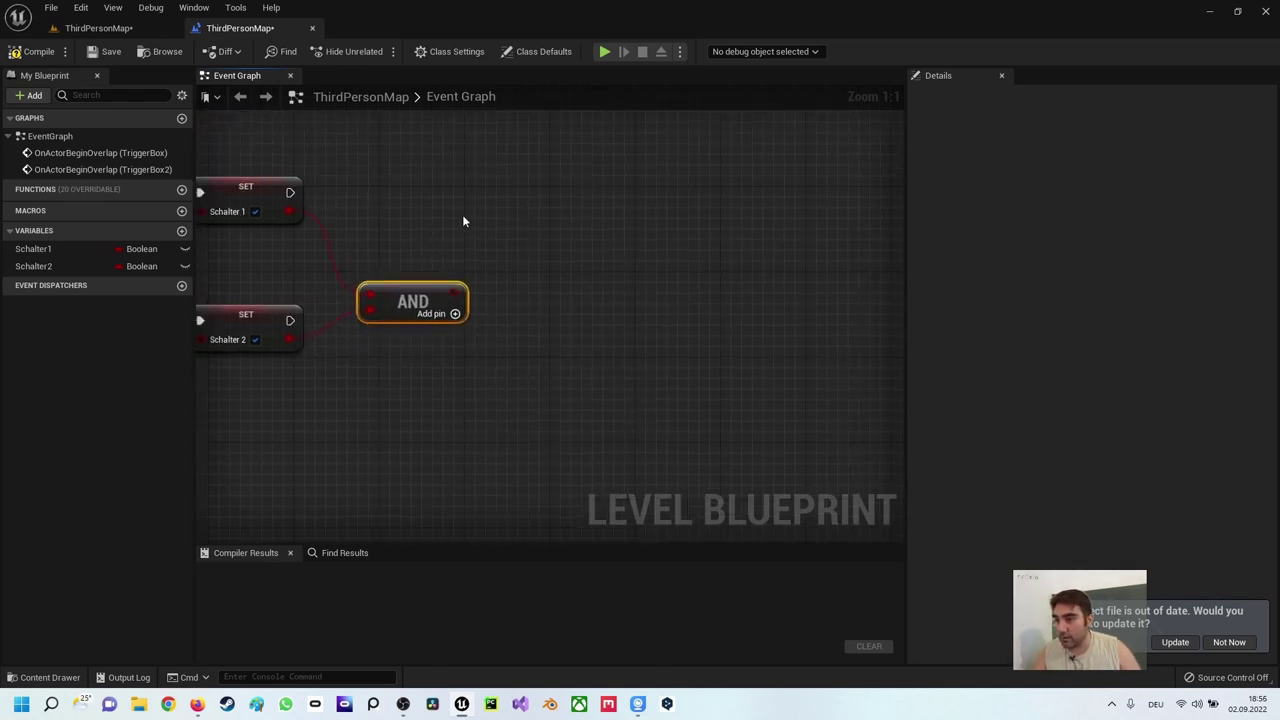
click(480, 213)
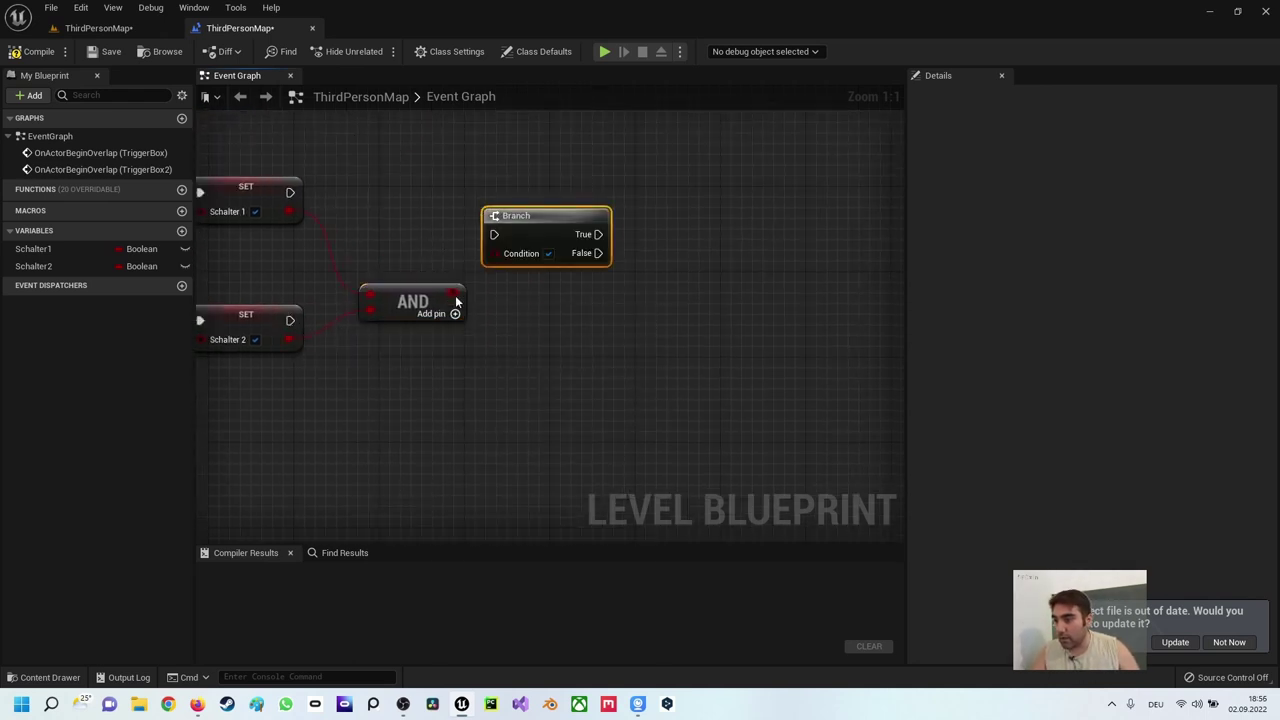
drag(456, 300, 493, 253)
drag(290, 192, 490, 231)
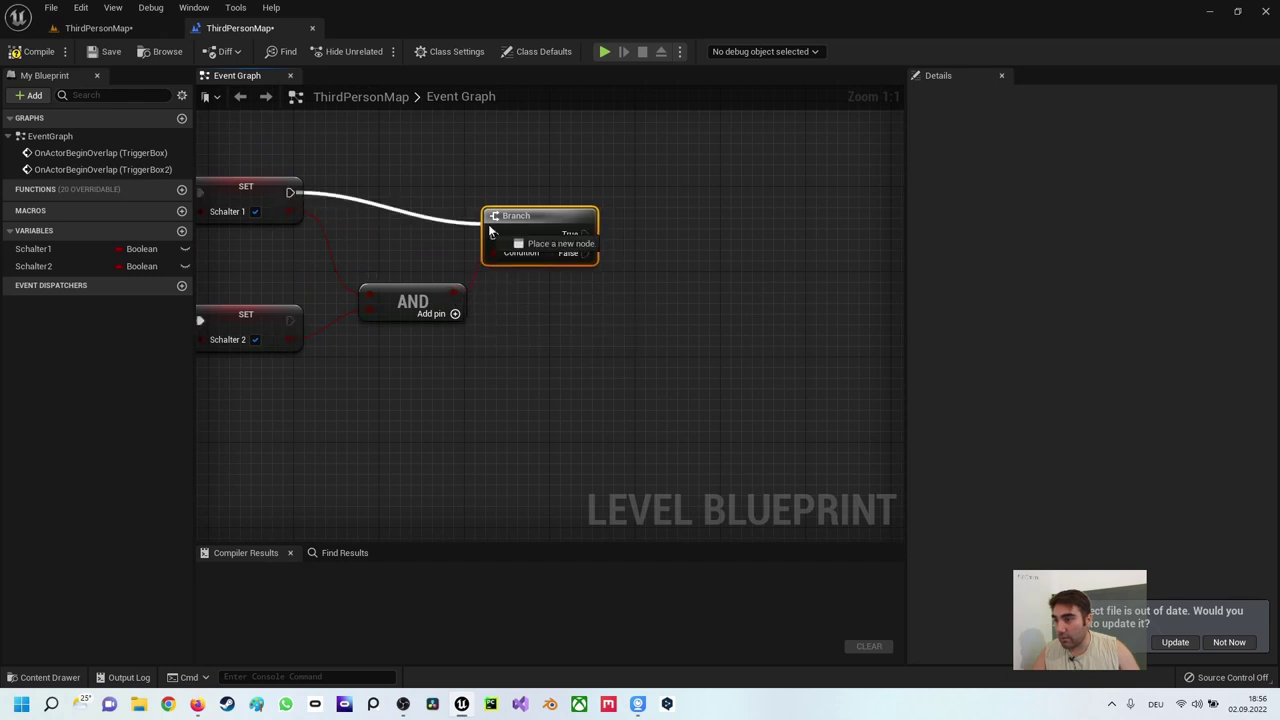
drag(290, 320, 496, 238)
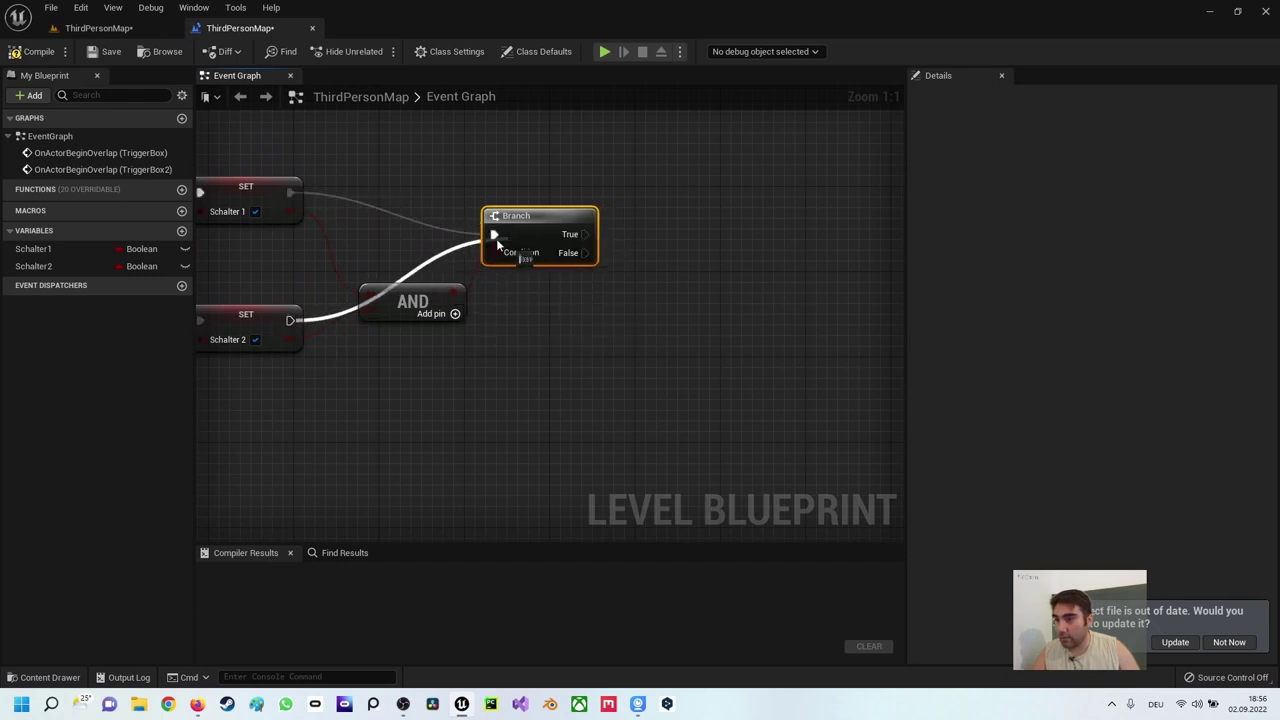
right_drag(625, 256, 459, 292)
Step: Add a Print String on the Branch's True path and a pasted copy on False
drag(419, 272, 548, 180)
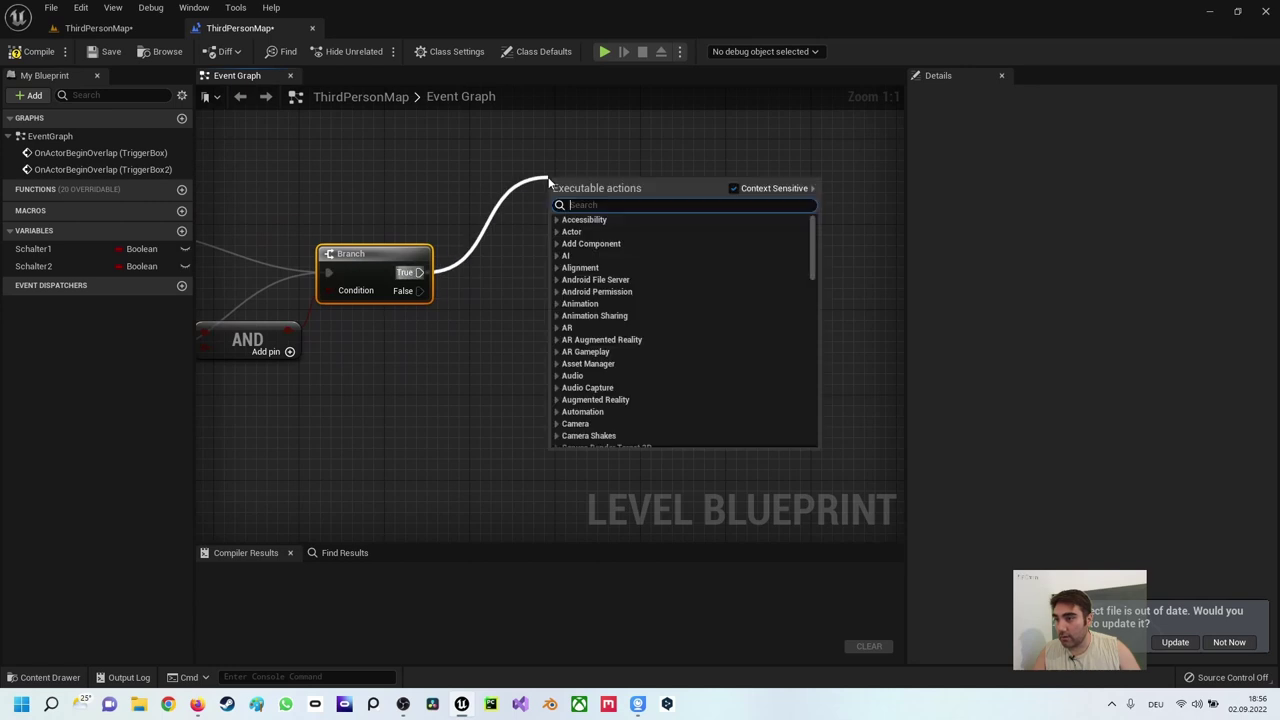
text(pri)
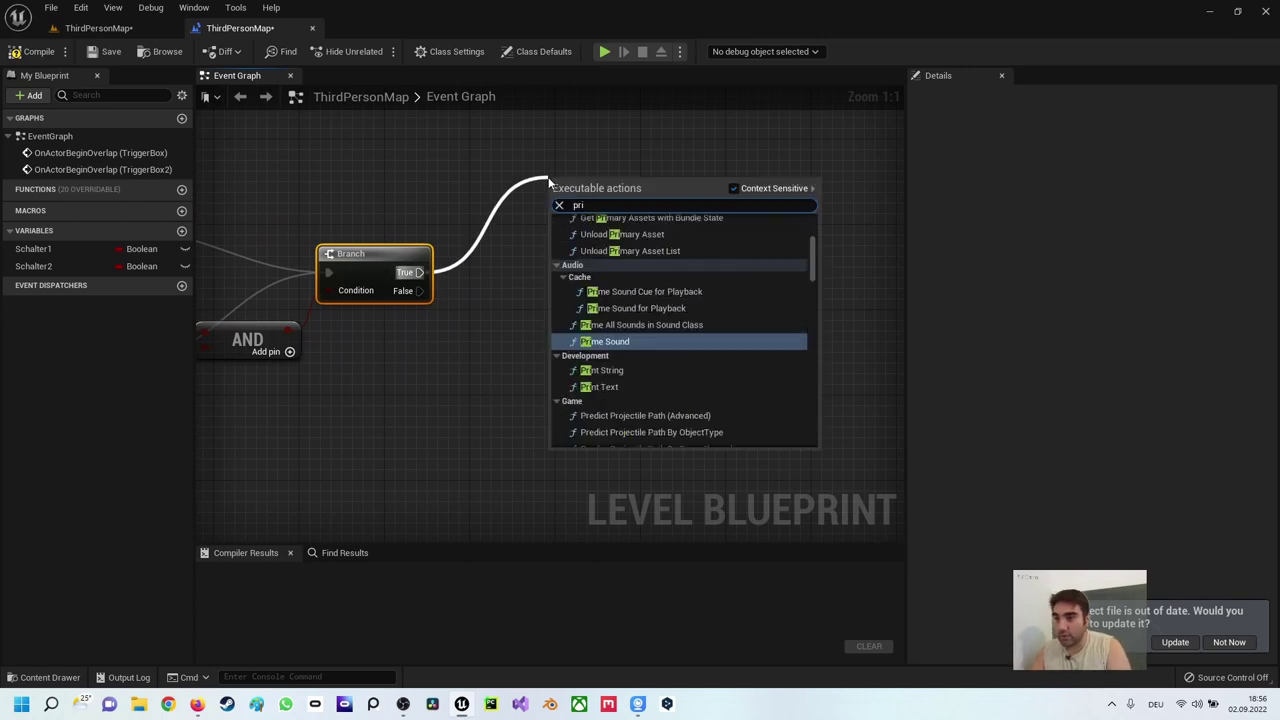
key(Down)
key(Return)
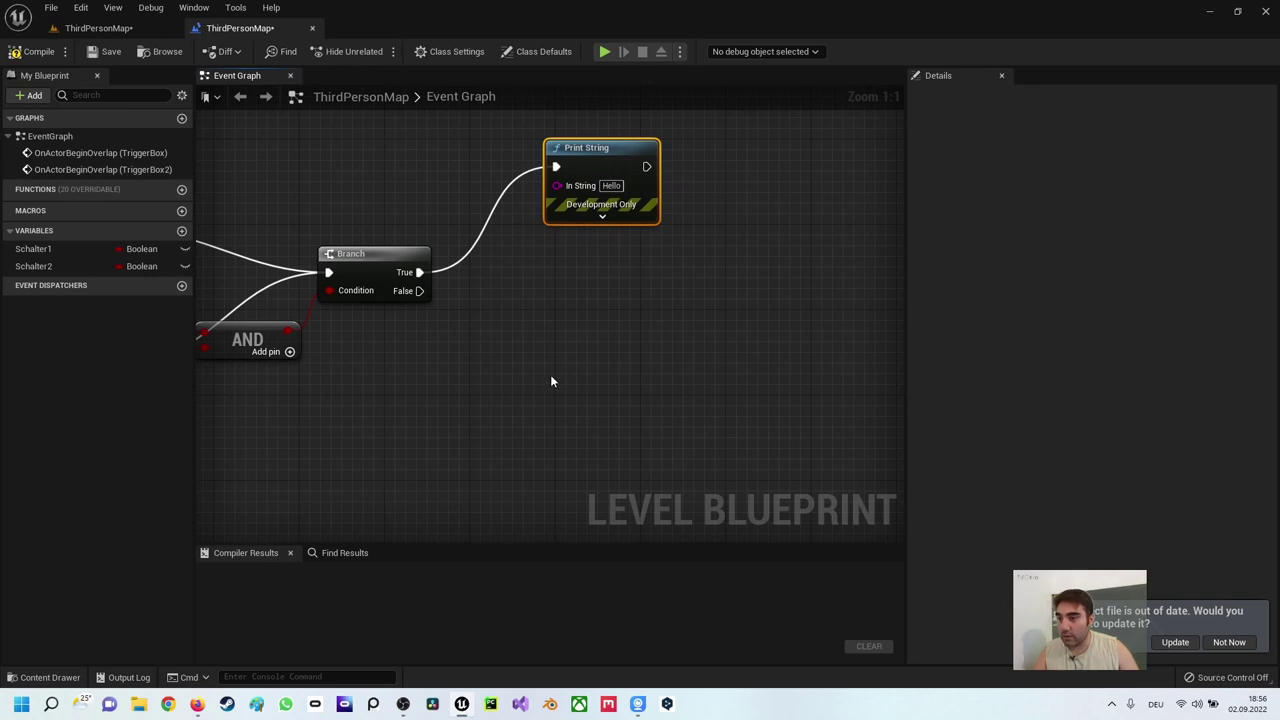
key(ctrl+c)
key(ctrl+v)
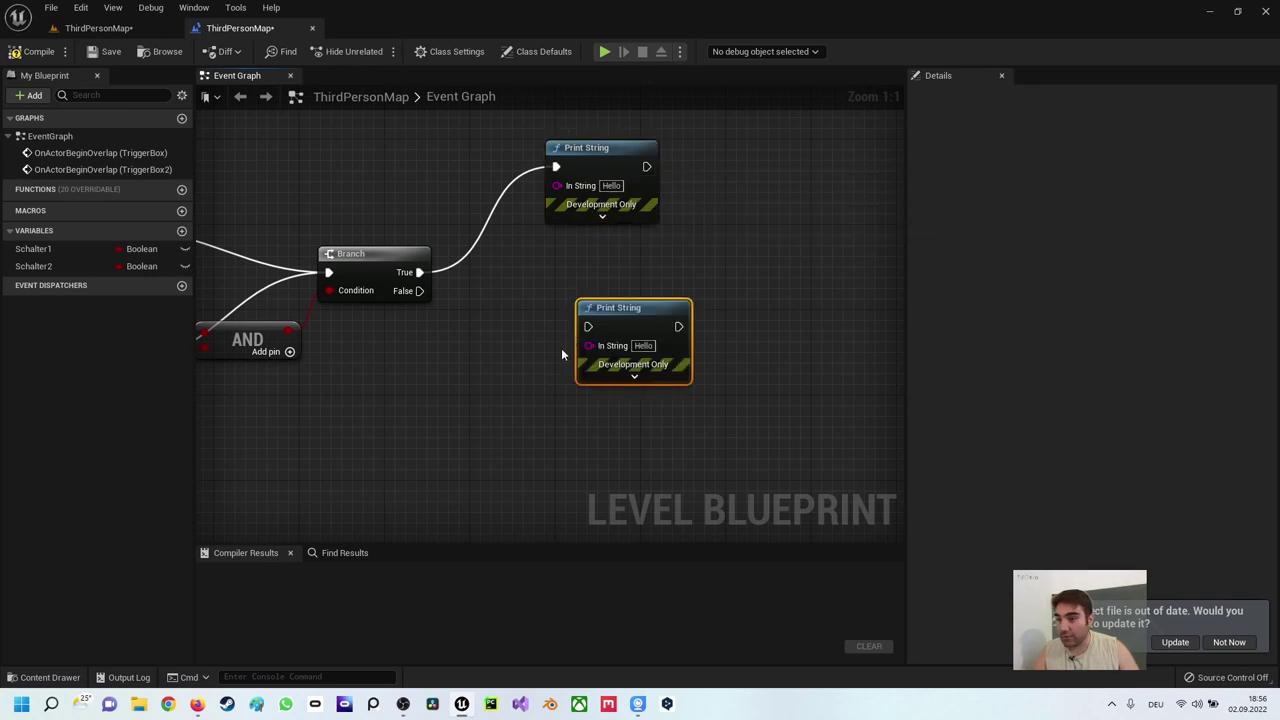
right_drag(629, 308, 611, 276)
drag(611, 276, 591, 329)
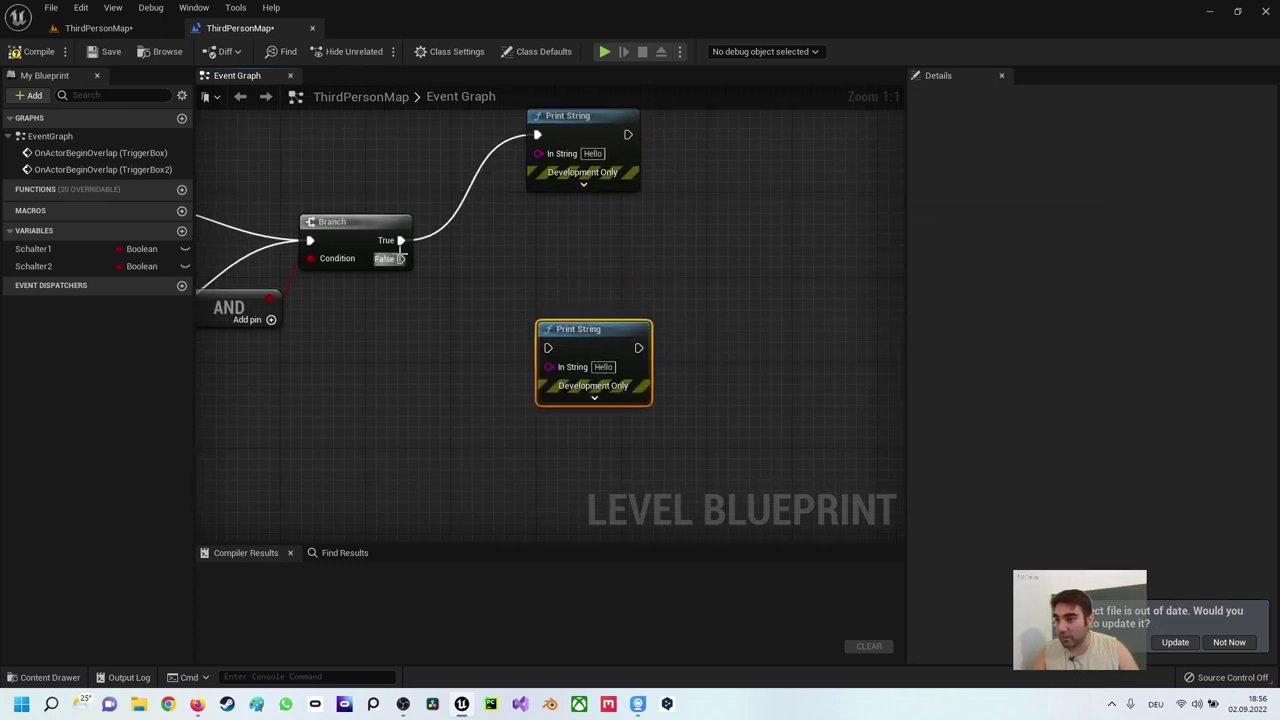
drag(400, 259, 548, 347)
click(566, 264)
right_drag(566, 264, 563, 373)
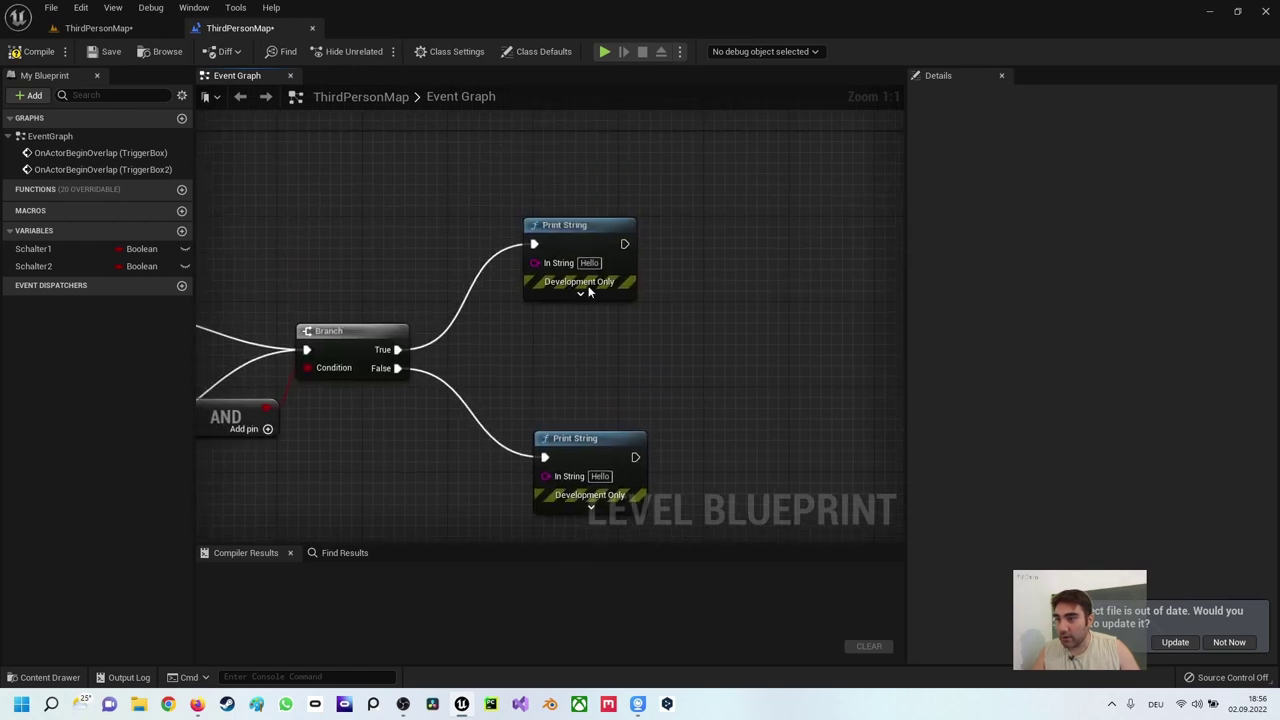
Step: Set the messages to 'Beide Schalter sind an' (True) and 'Ein Schalter fehlt noch' (False)
click(596, 262)
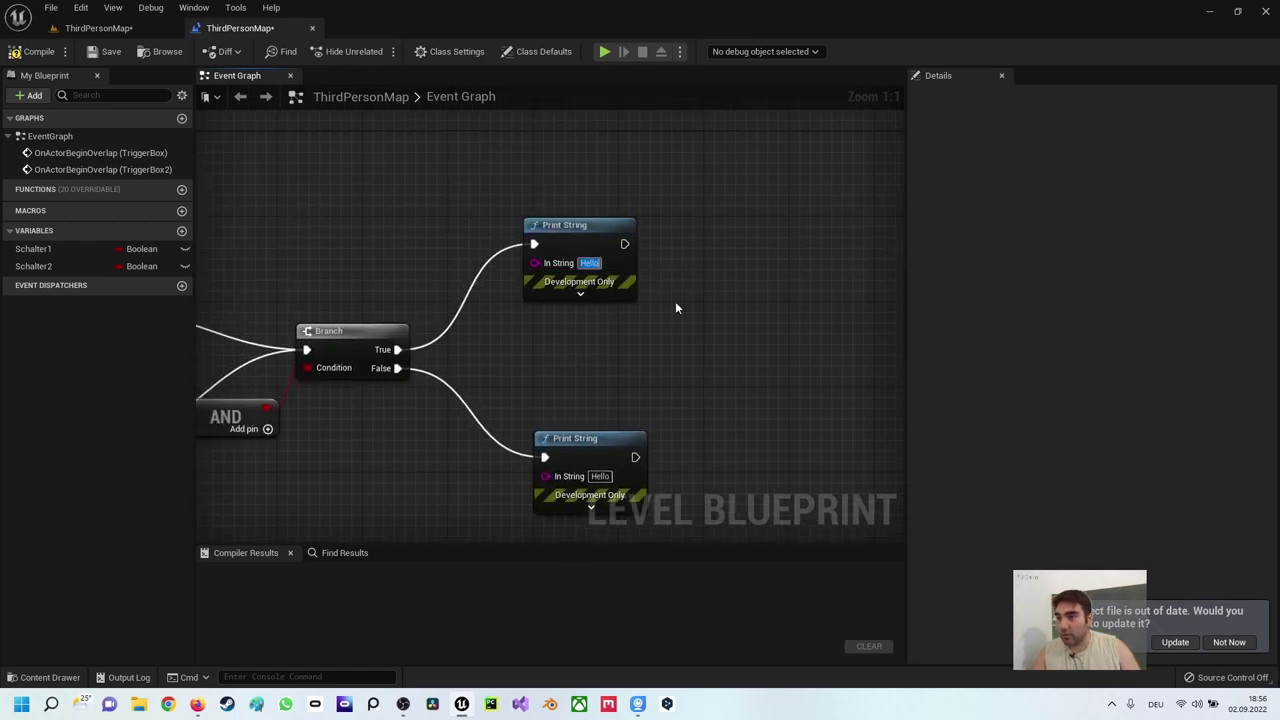
text(Beide)
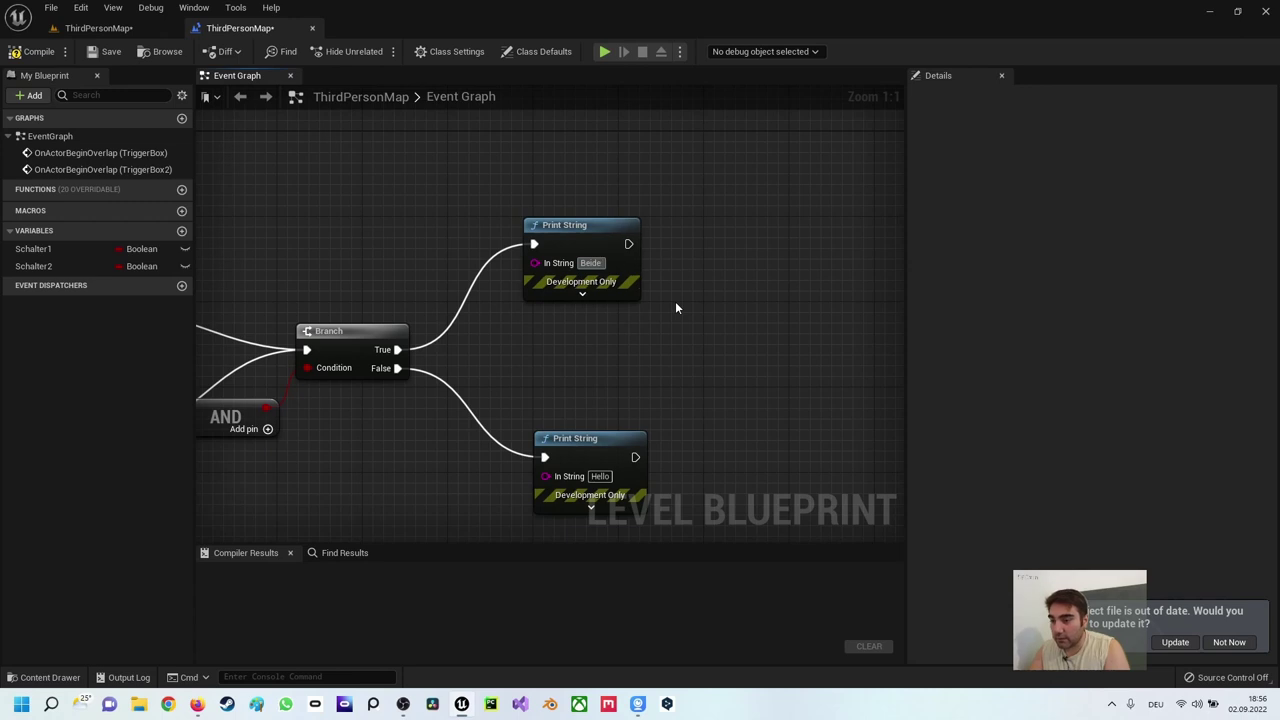
text( Schllter s)
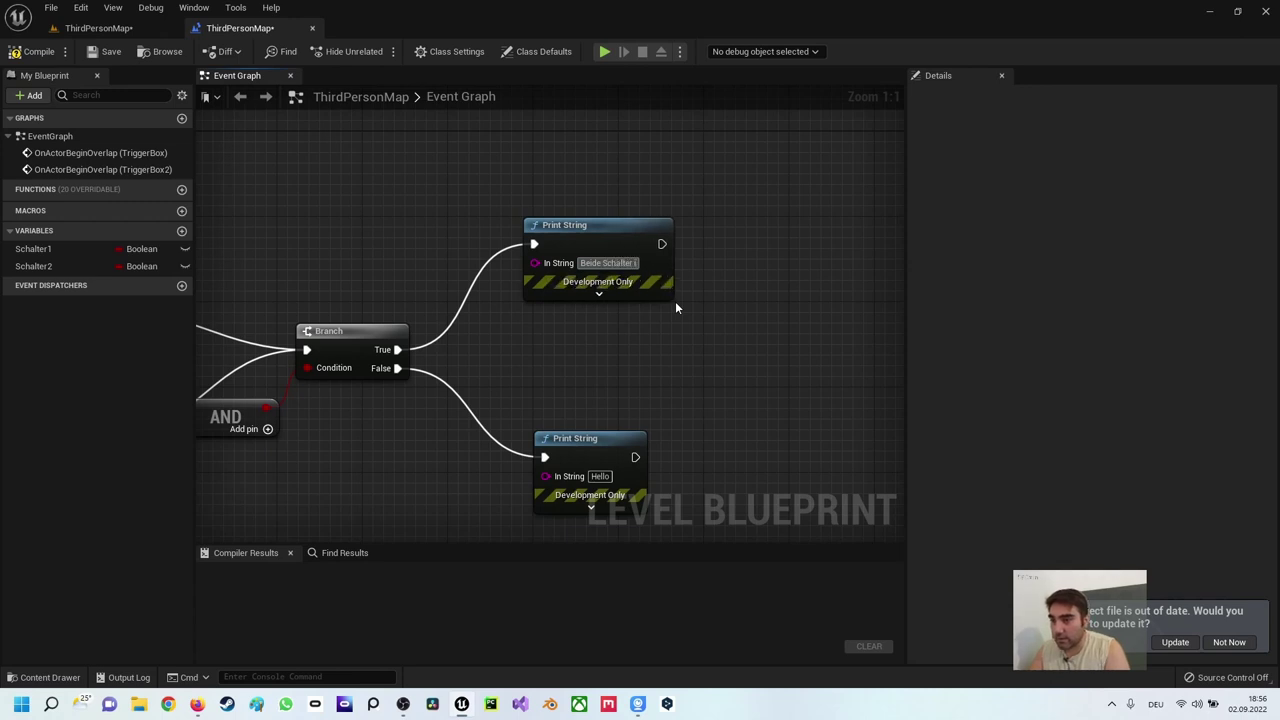
text(ind an)
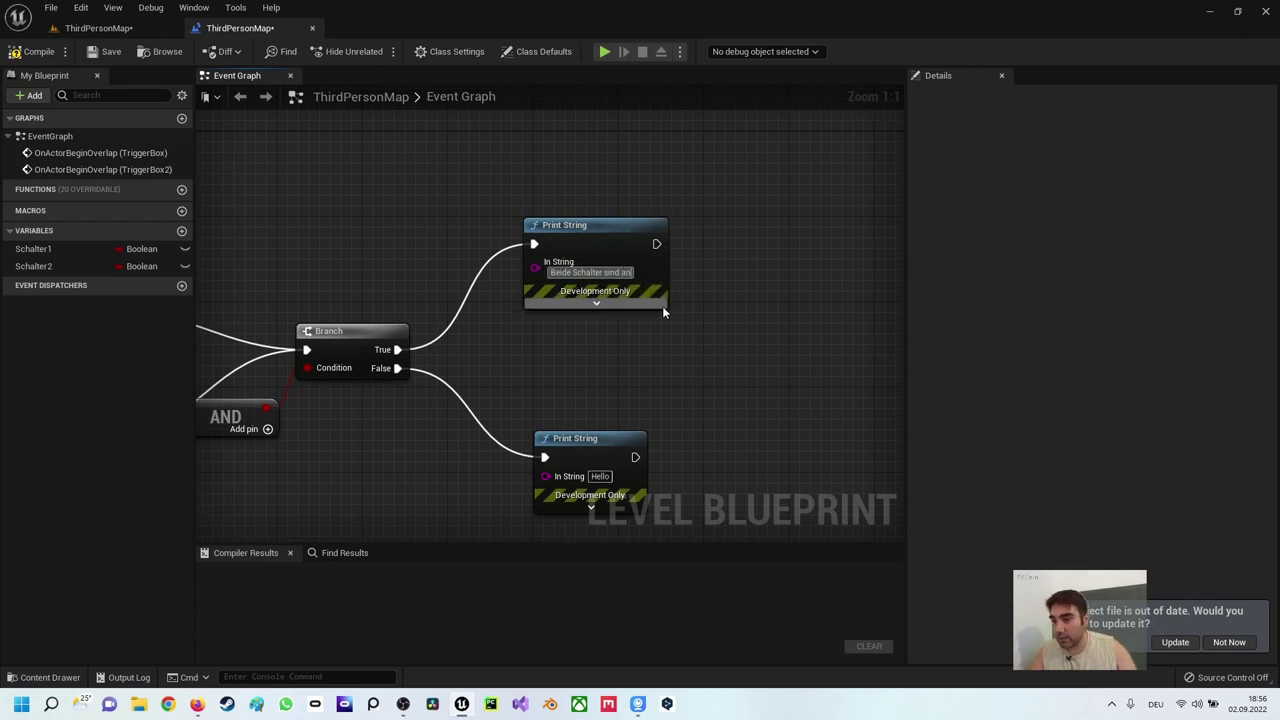
double_click(600, 477)
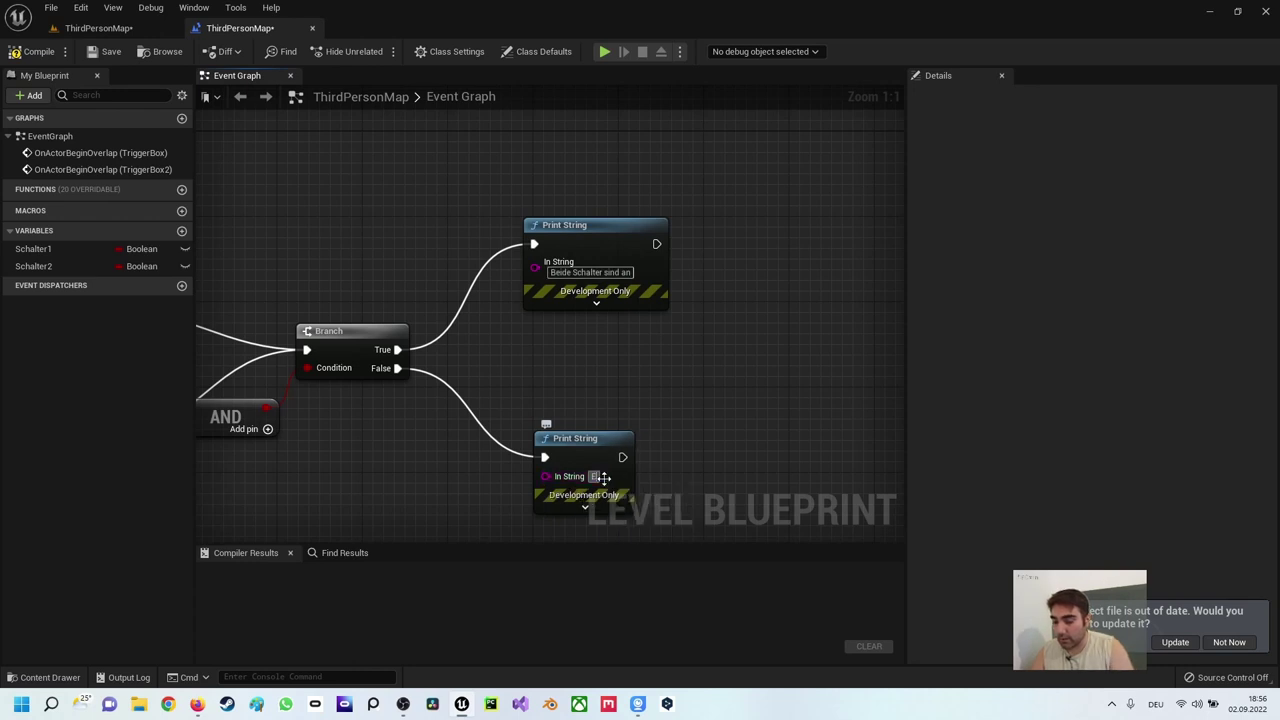
text(Ein Schal)
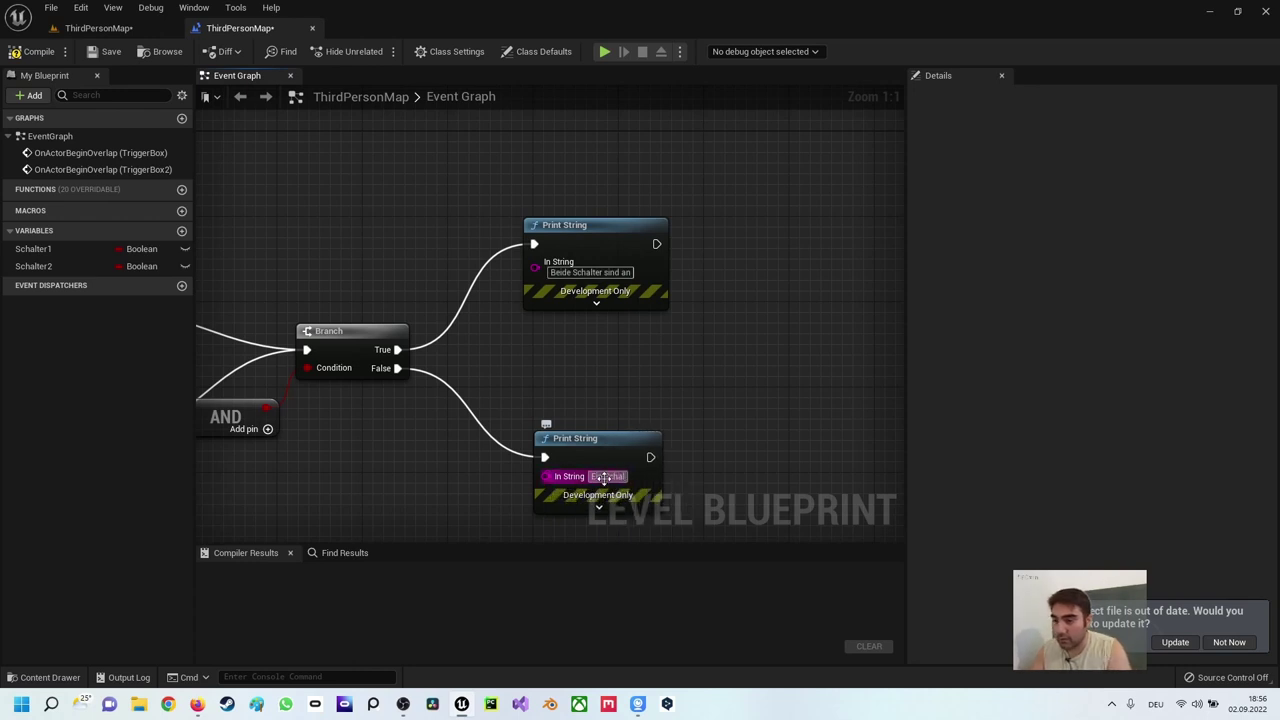
text(ter fehlt)
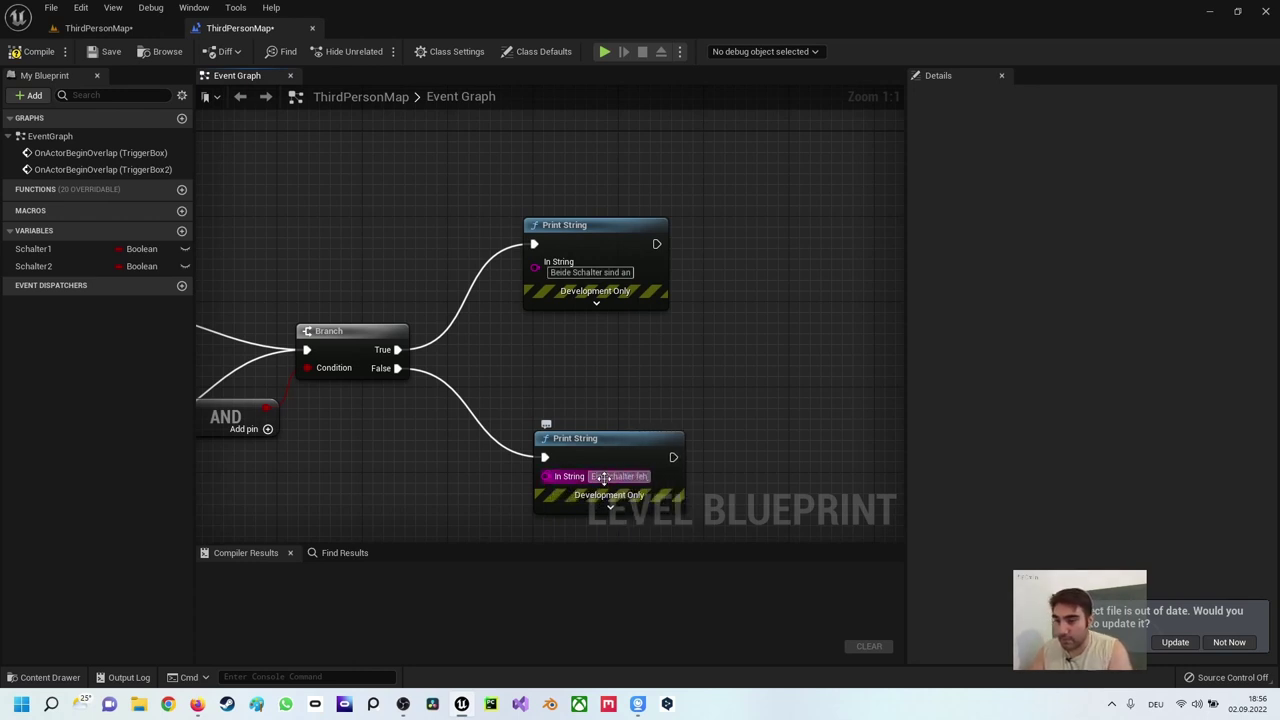
text( noch)
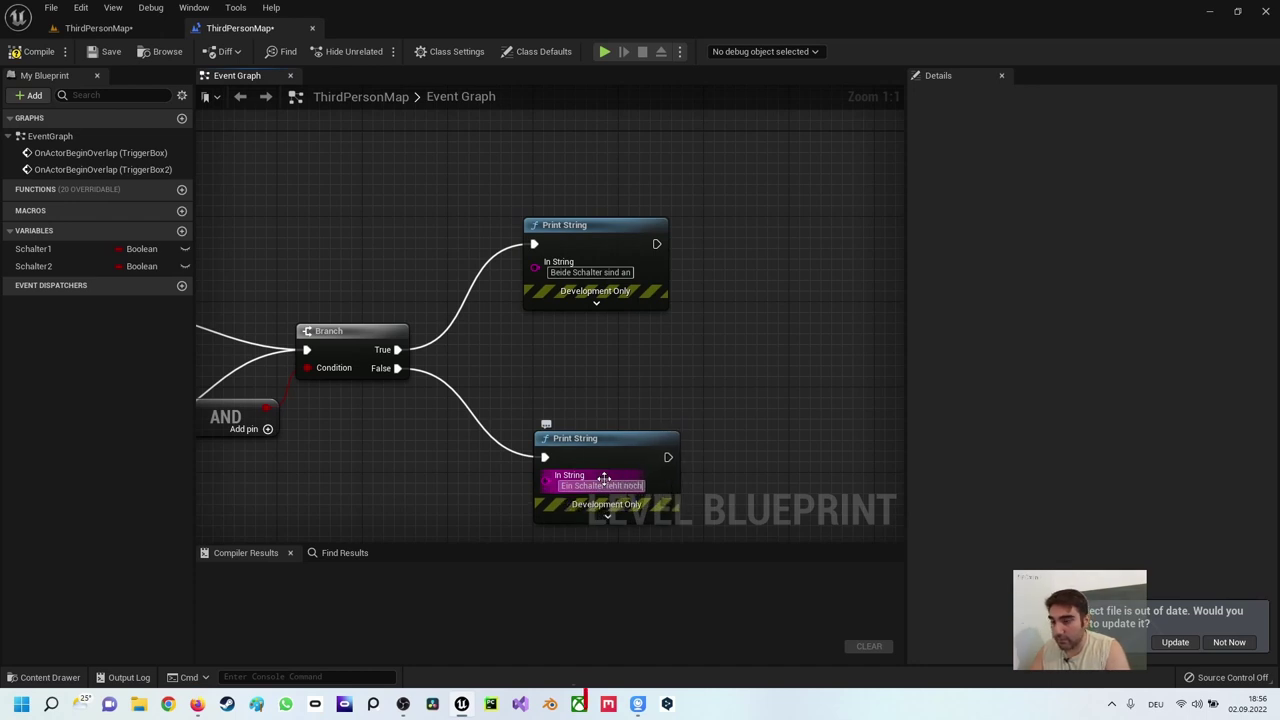
click(617, 406)
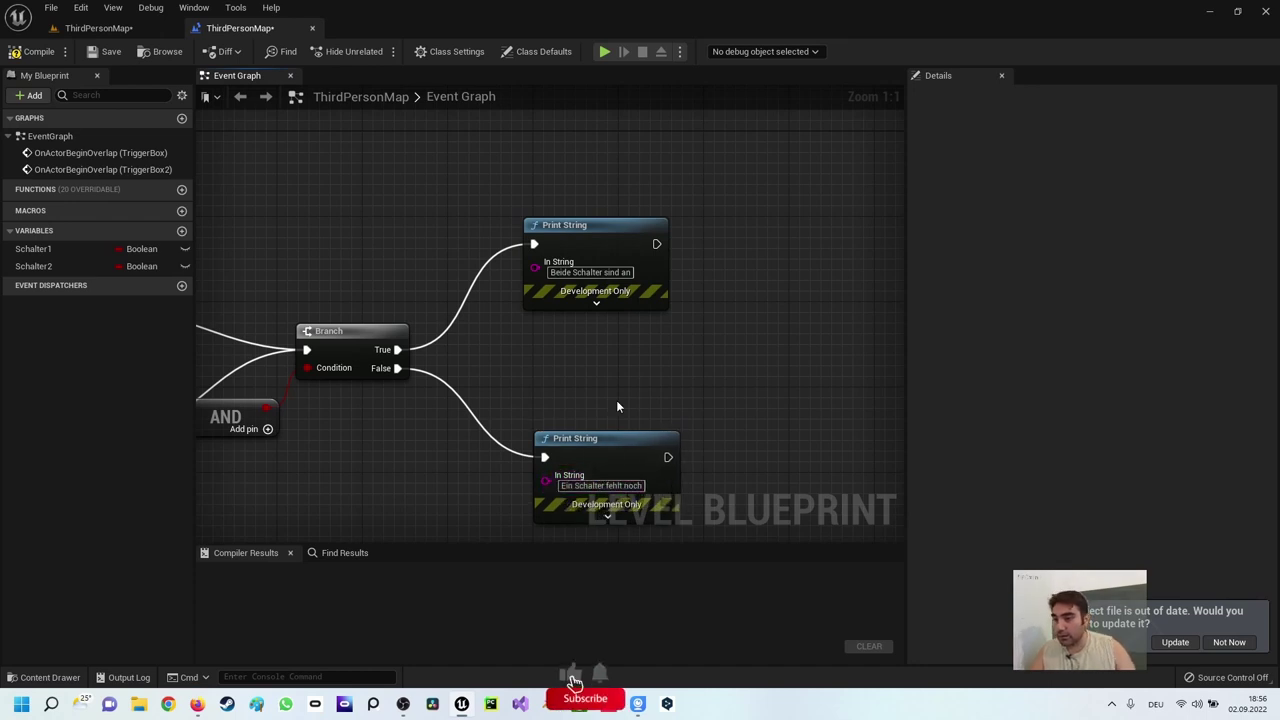
Step: Compile the Level Blueprint, run a play test showing 'Ein Schalter fehlt noch', then stop it
click(39, 51)
scroll(440, 232, down, 1)
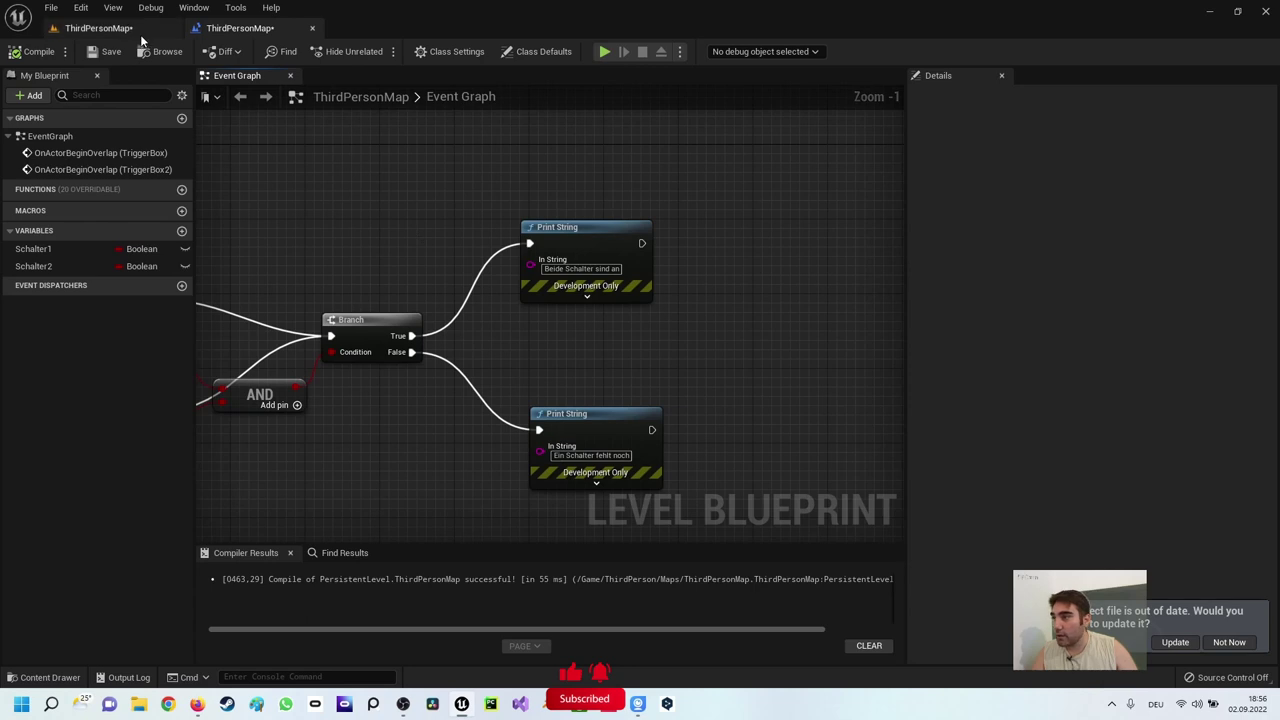
click(606, 51)
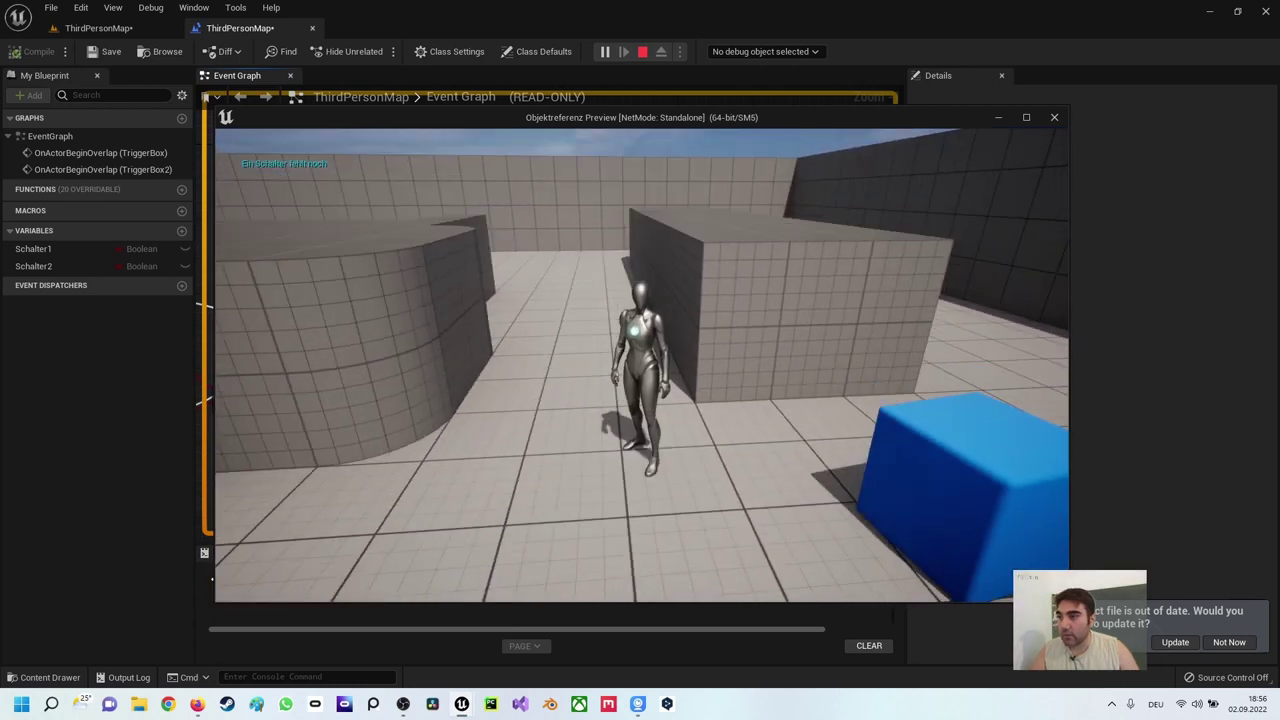
key(Escape)
Step: Place a Text Render Actor on the grey block and rotate it around its vertical axis
click(100, 28)
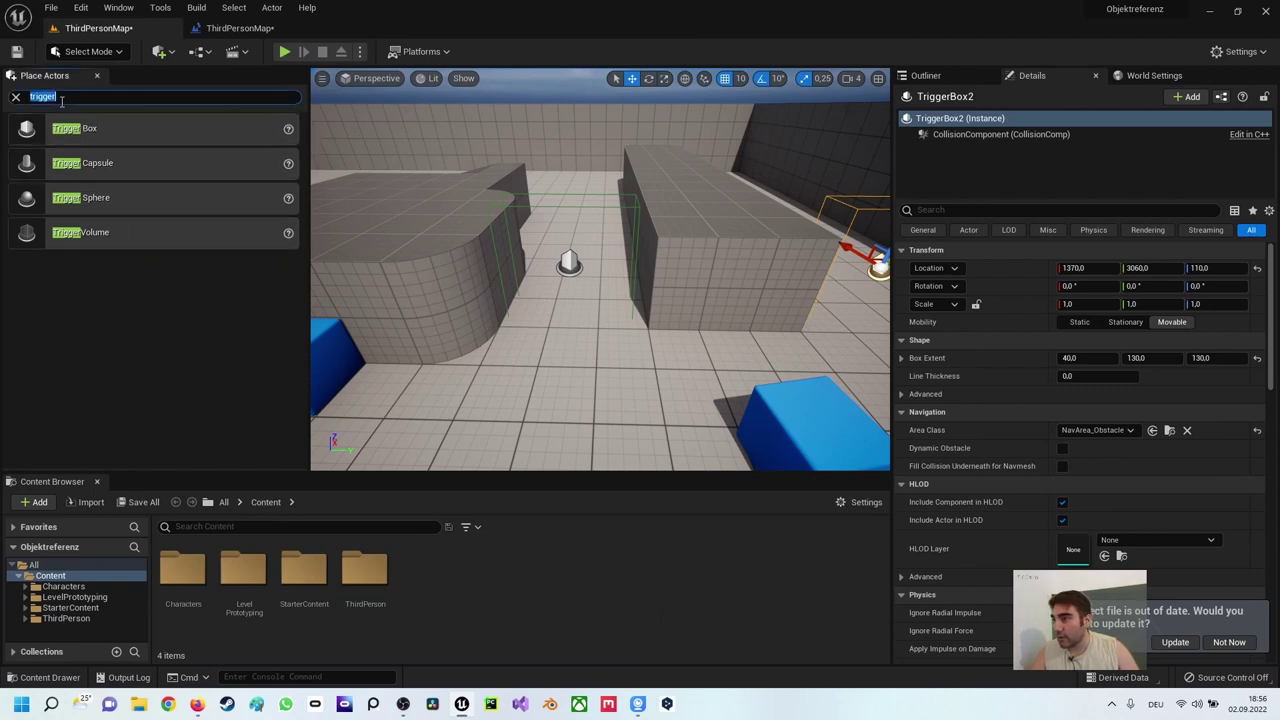
text(text)
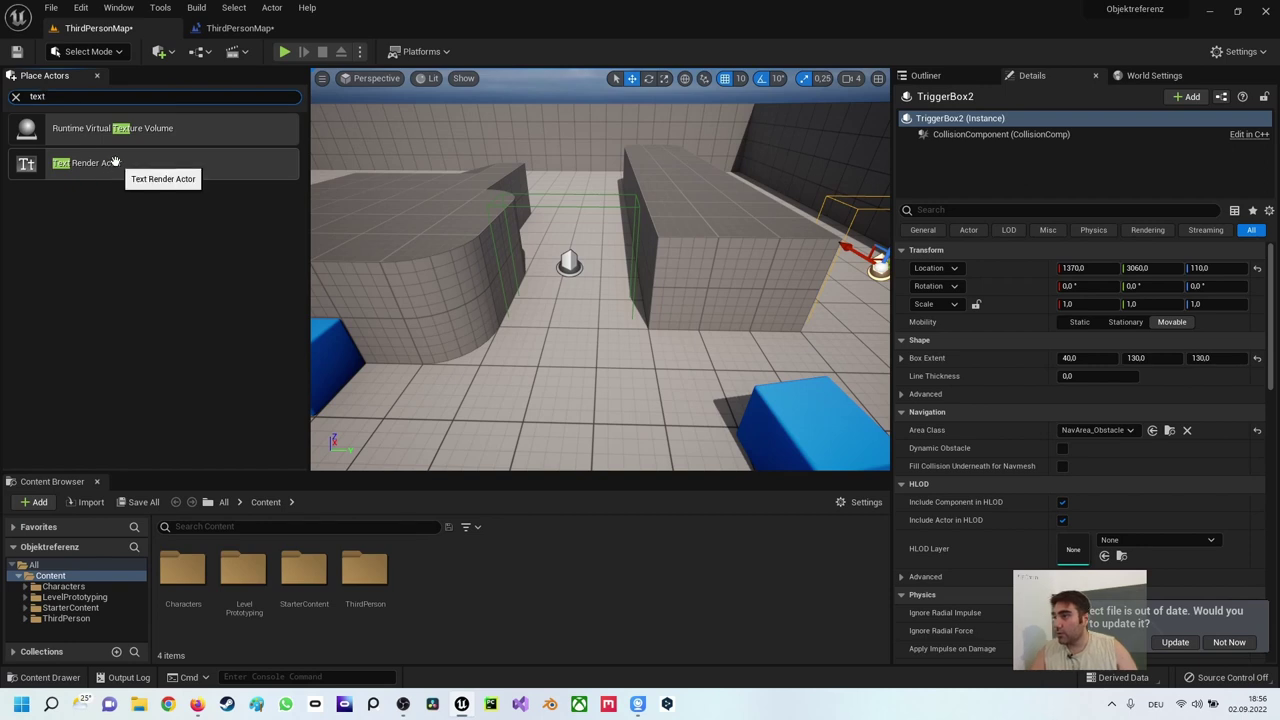
mouse_move(110, 163)
mouse_down()
mouse_move(712, 344)
mouse_move(733, 256)
mouse_move(719, 260)
mouse_up()
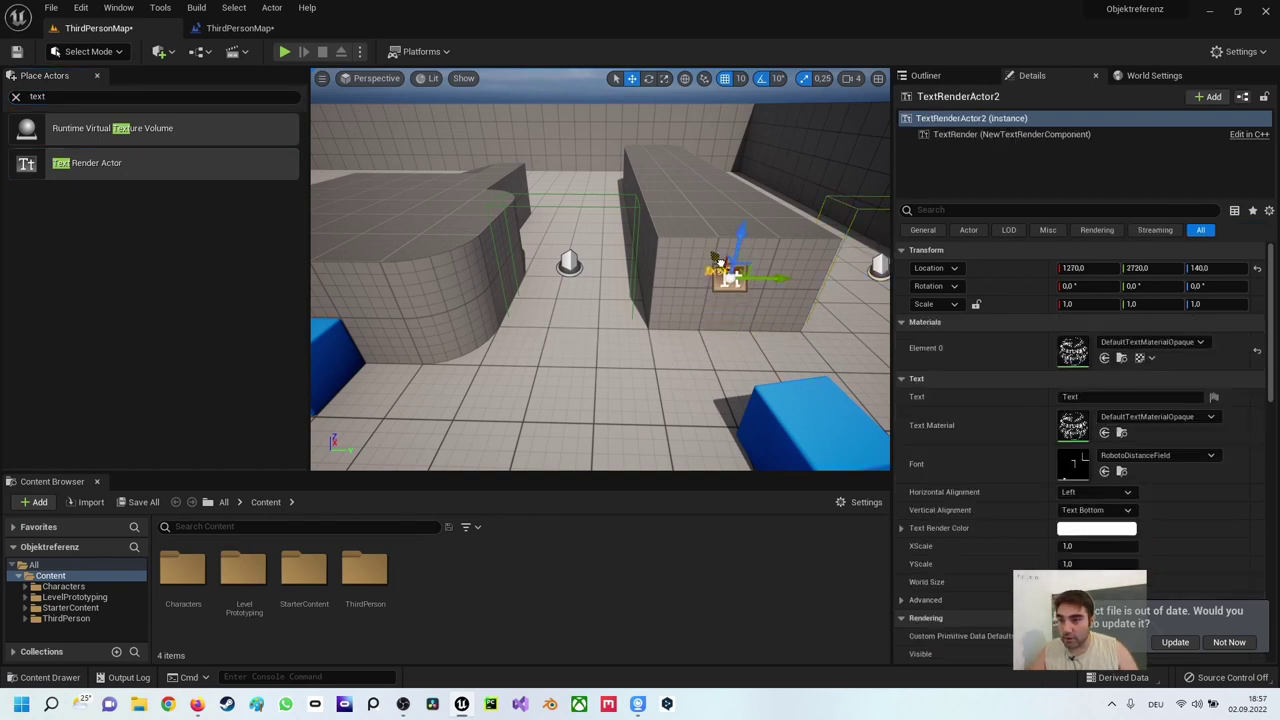
key(e)
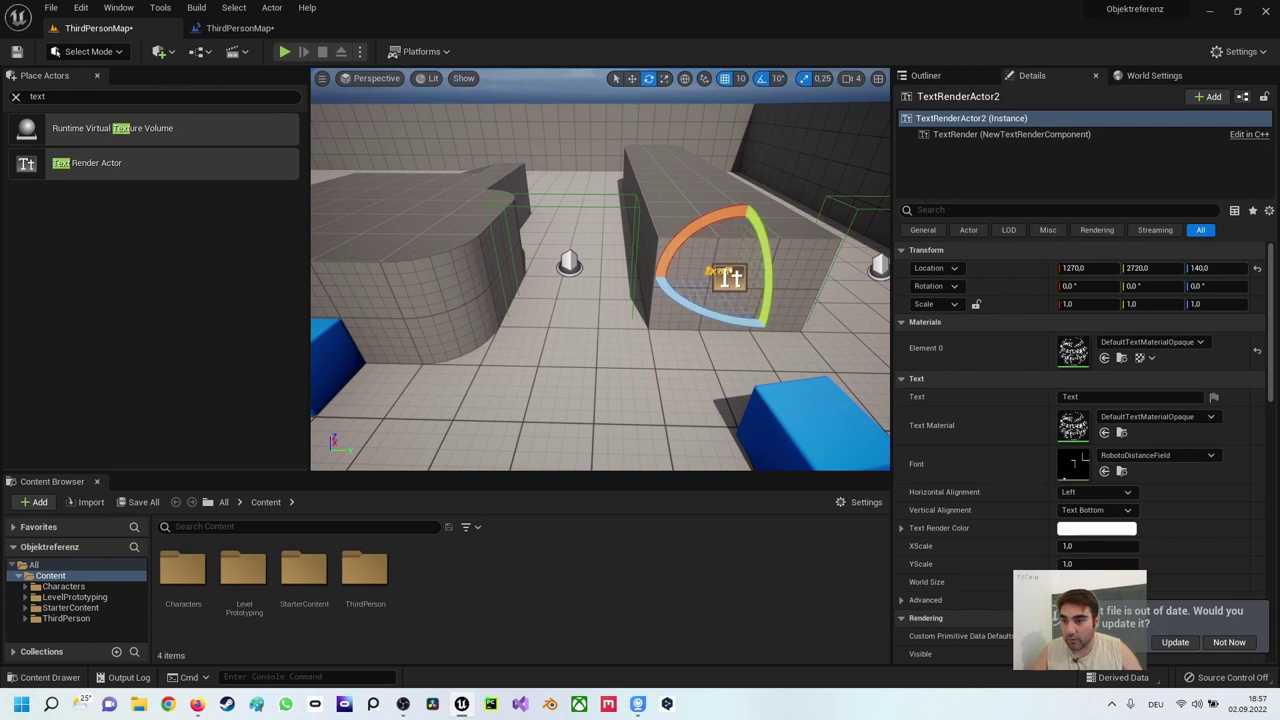
drag(725, 320, 758, 325)
key(f)
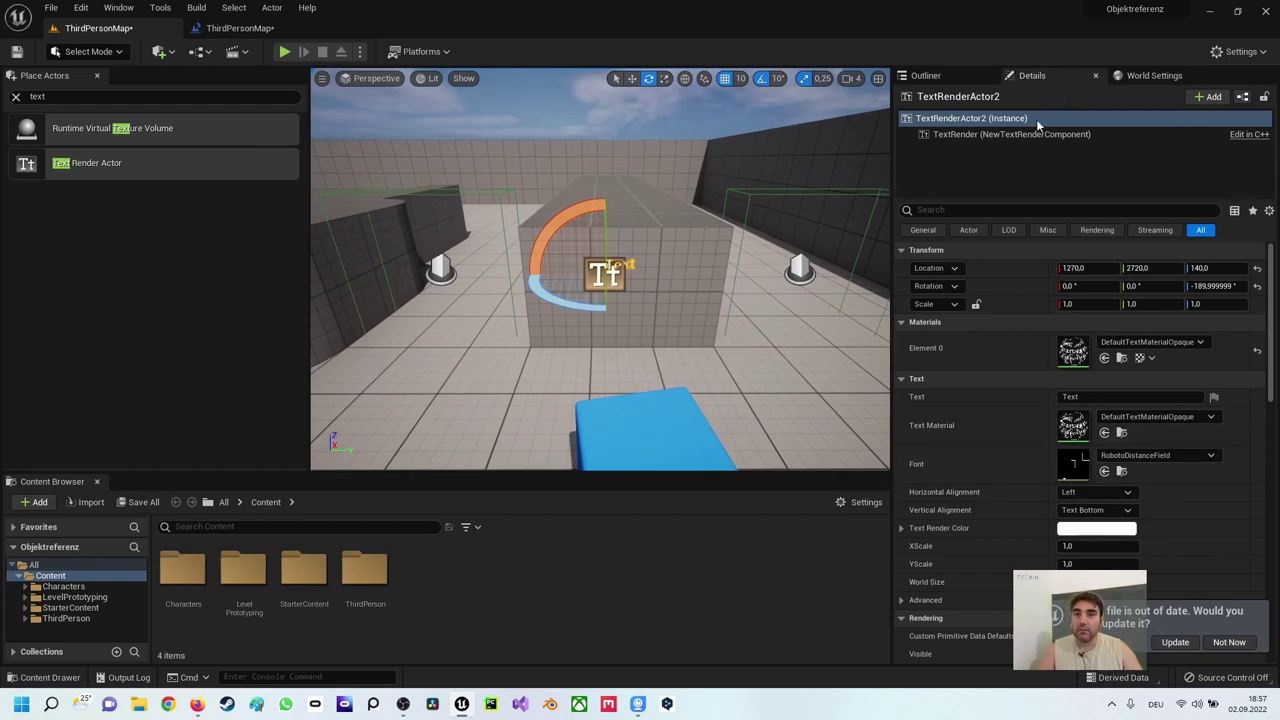
Step: Give the text a World Size of 60 and raise the actor to Z 200
scroll(976, 445, down, 1)
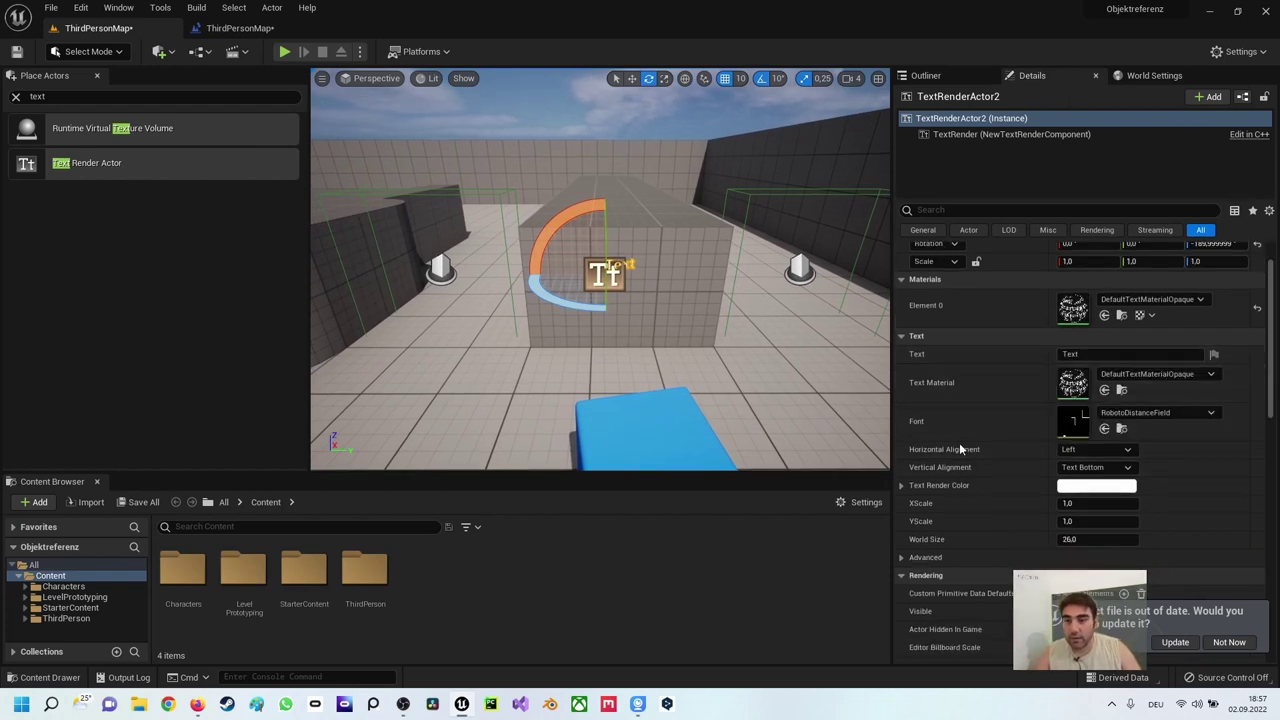
scroll(937, 399, down, 1)
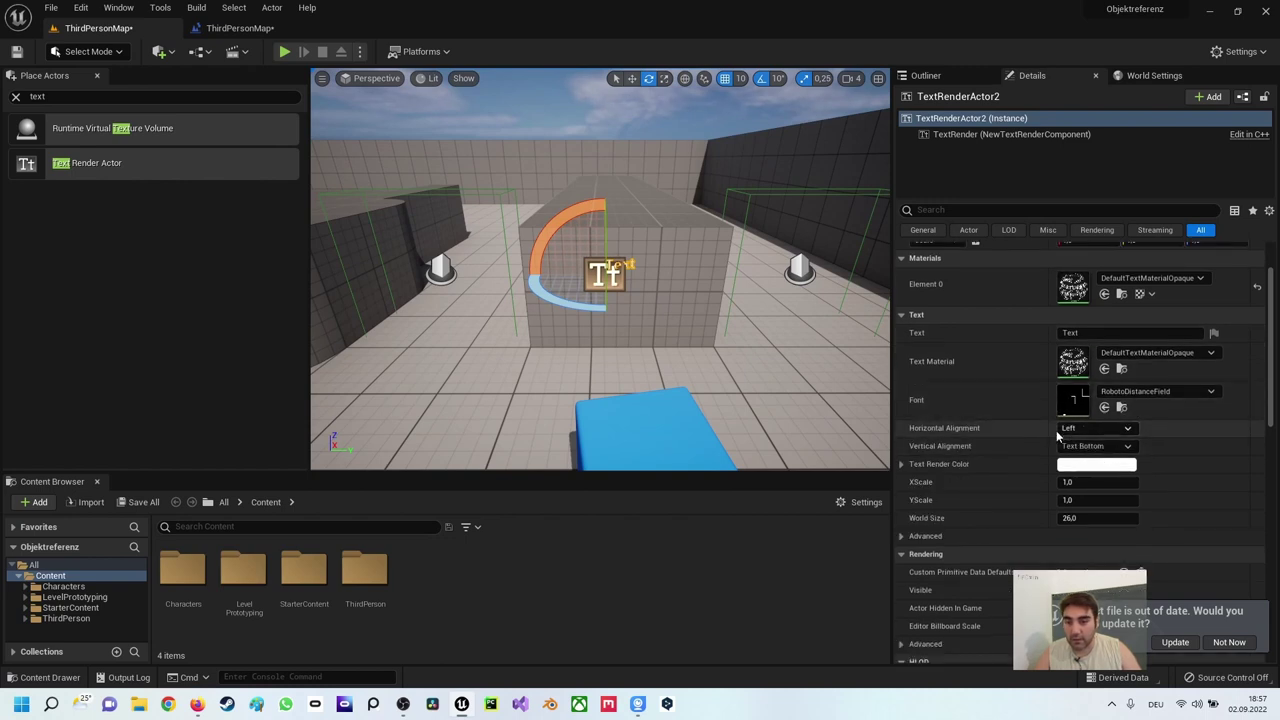
scroll(1002, 440, down, 2)
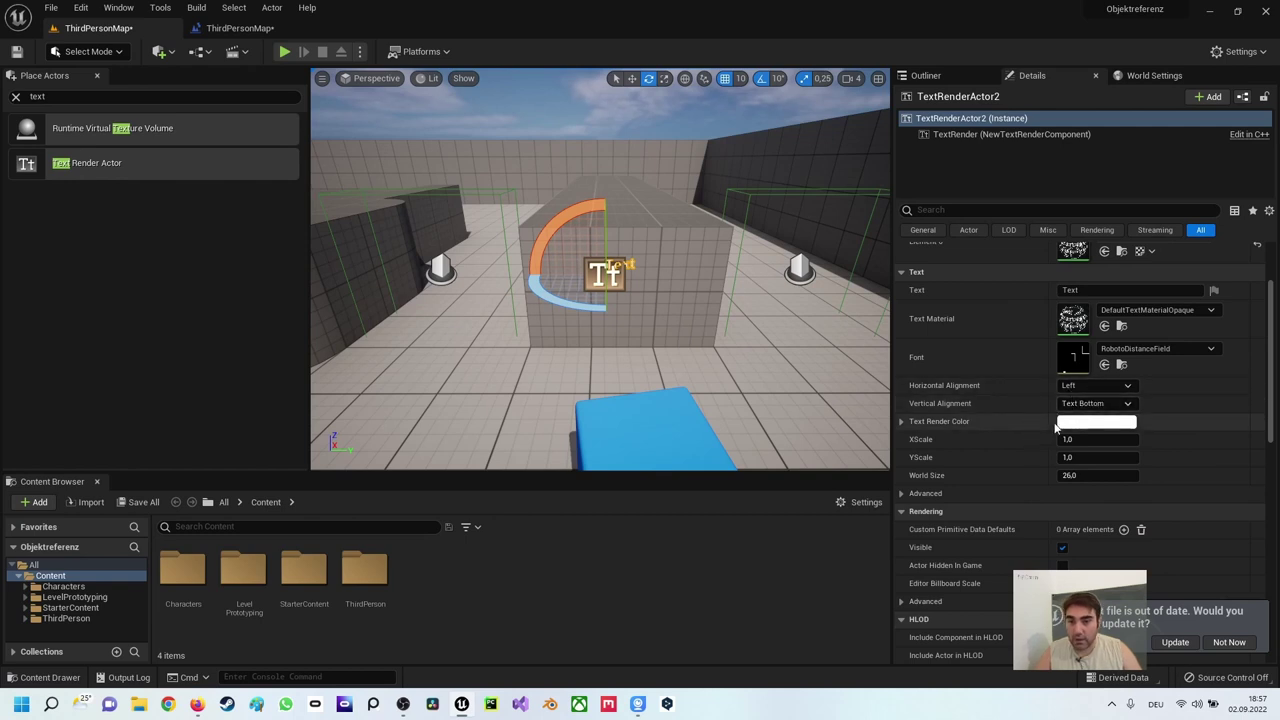
click(1098, 476)
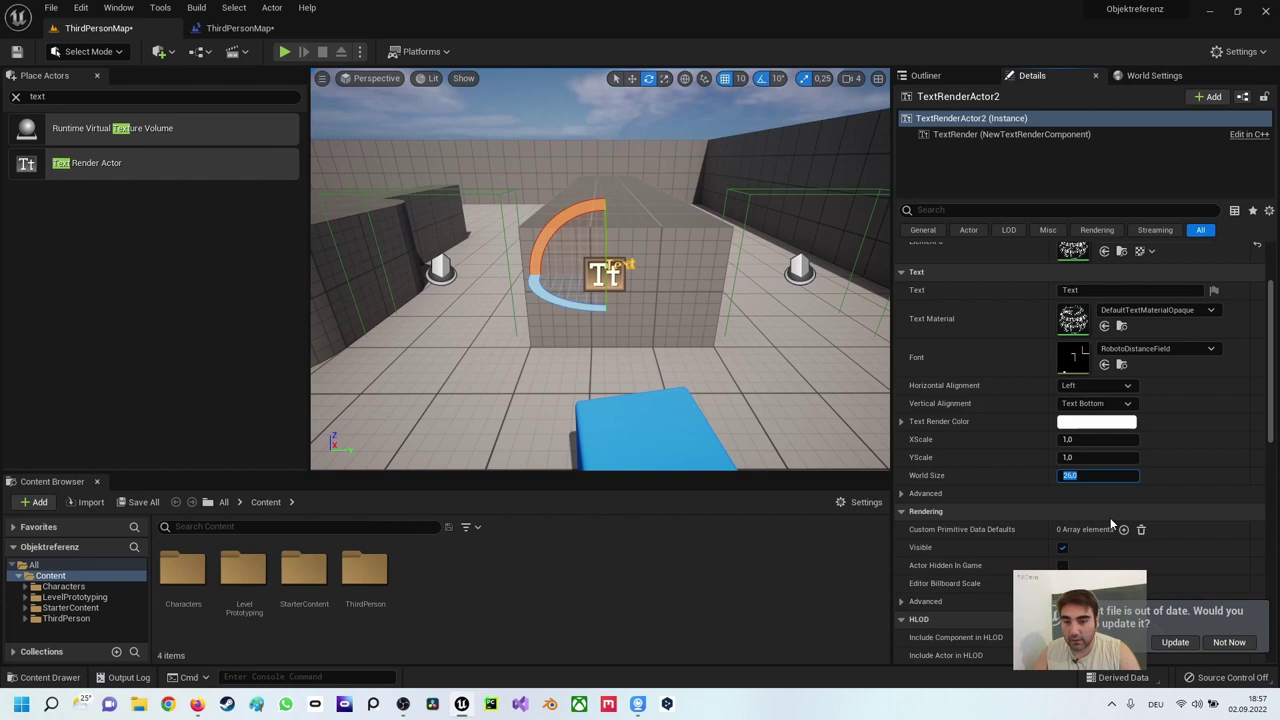
text(60)
key(Return)
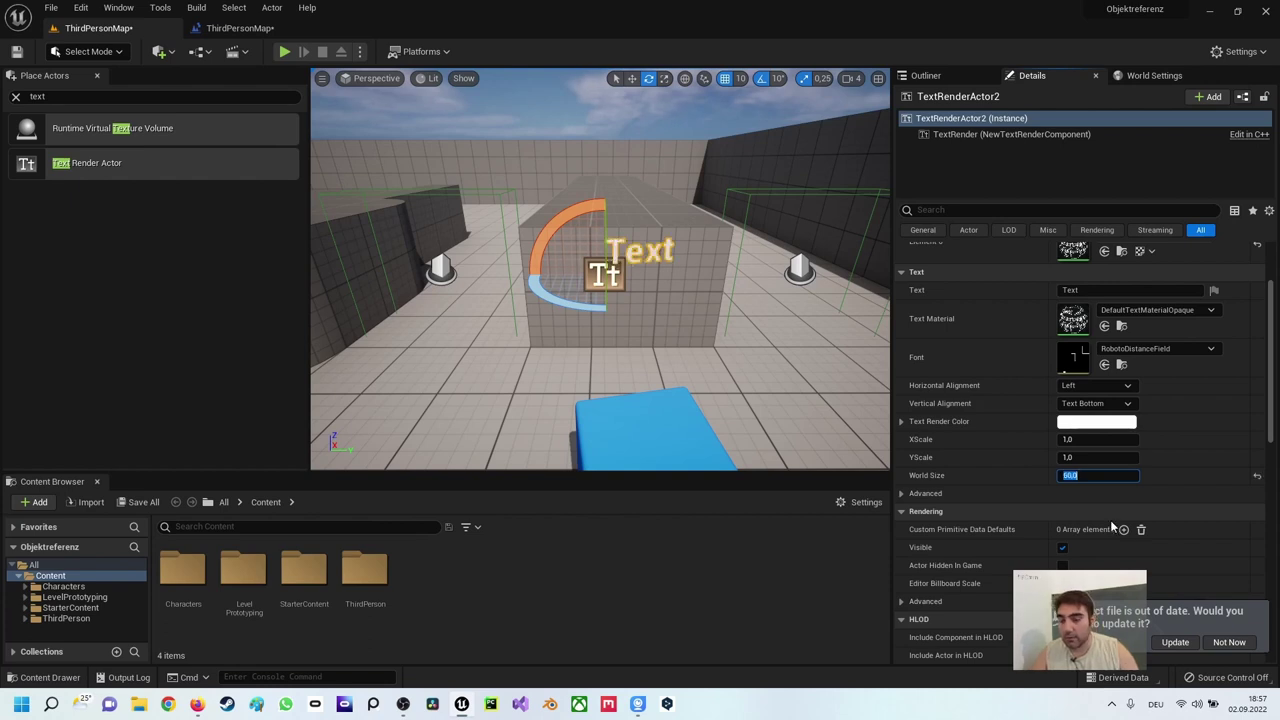
scroll(1000, 400, up, 3)
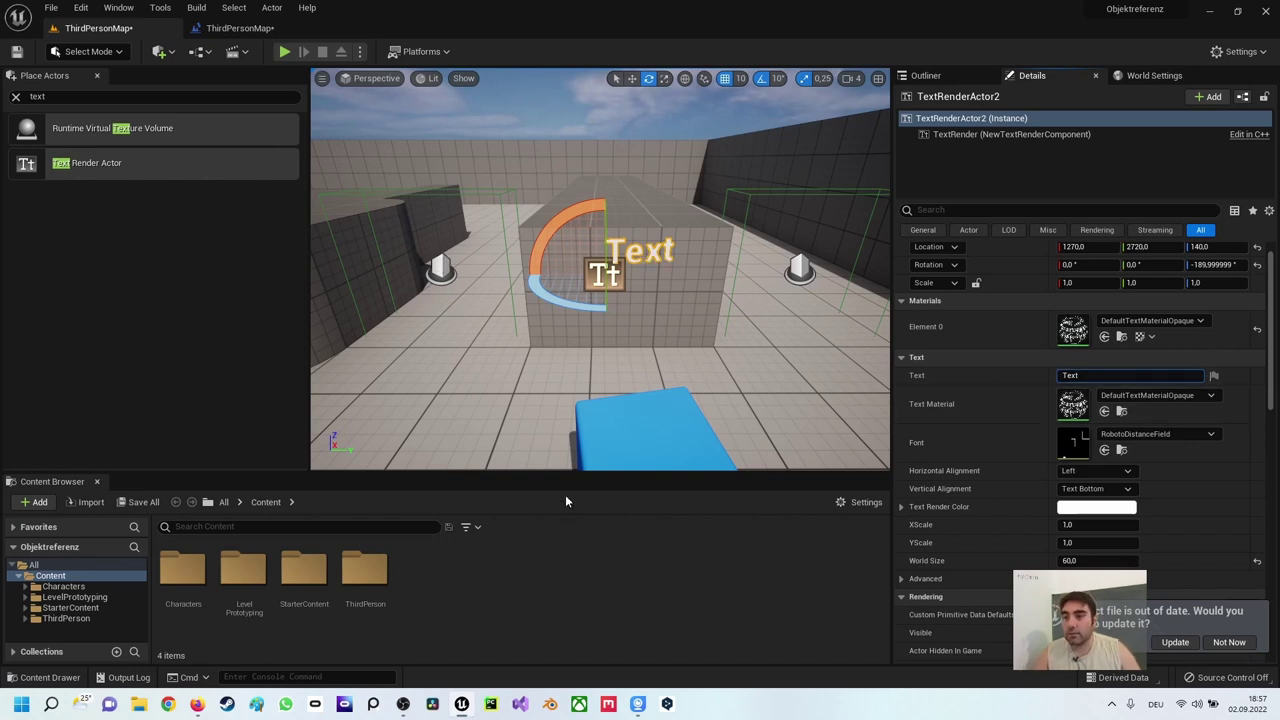
key(w)
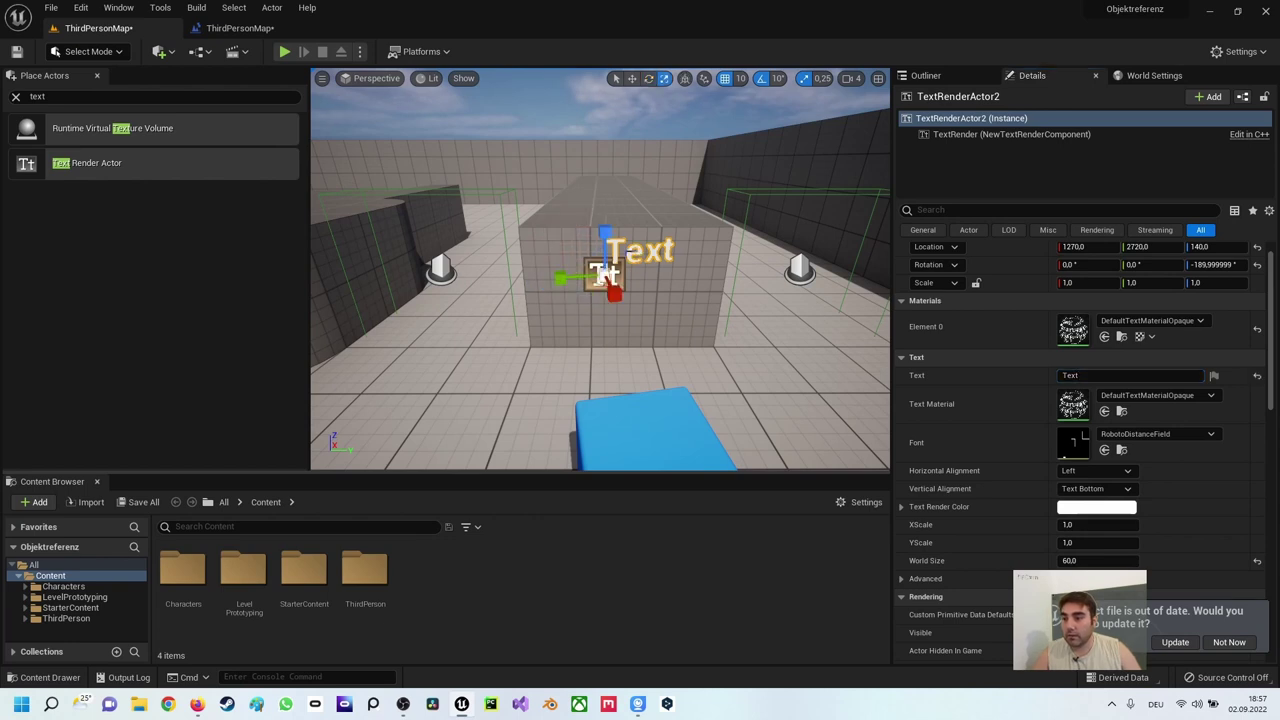
drag(605, 275, 605, 232)
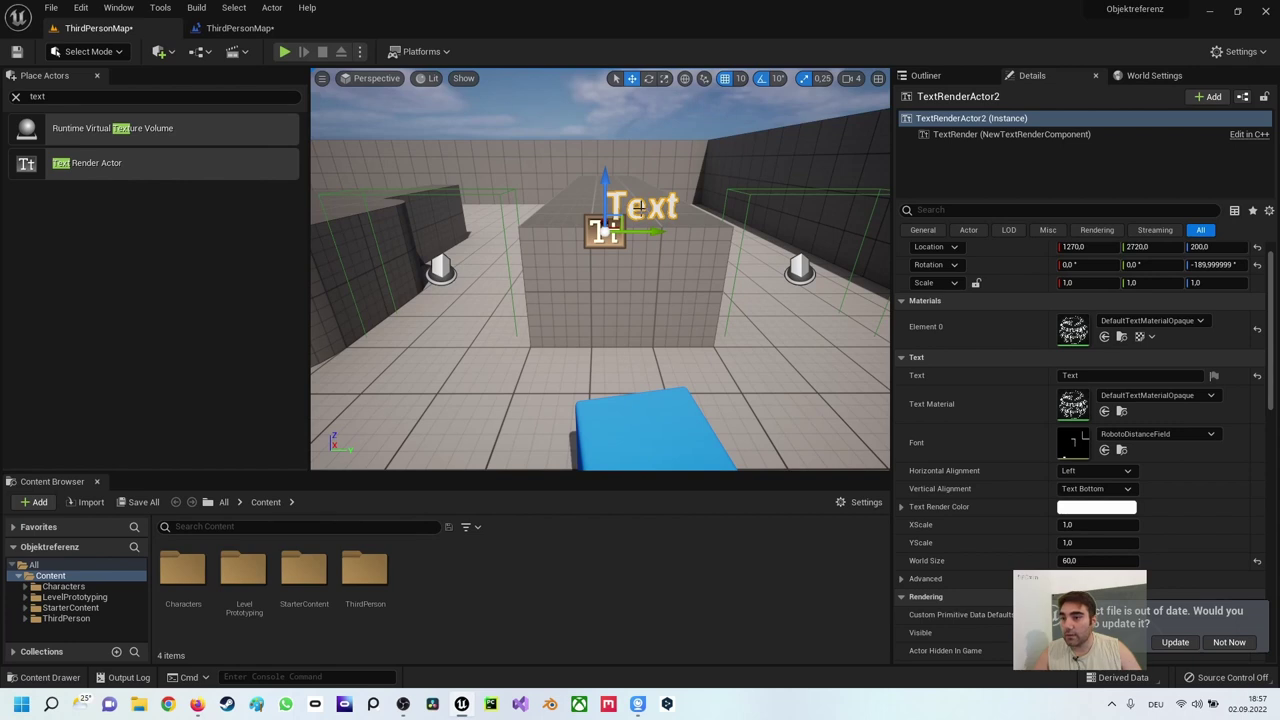
click(240, 28)
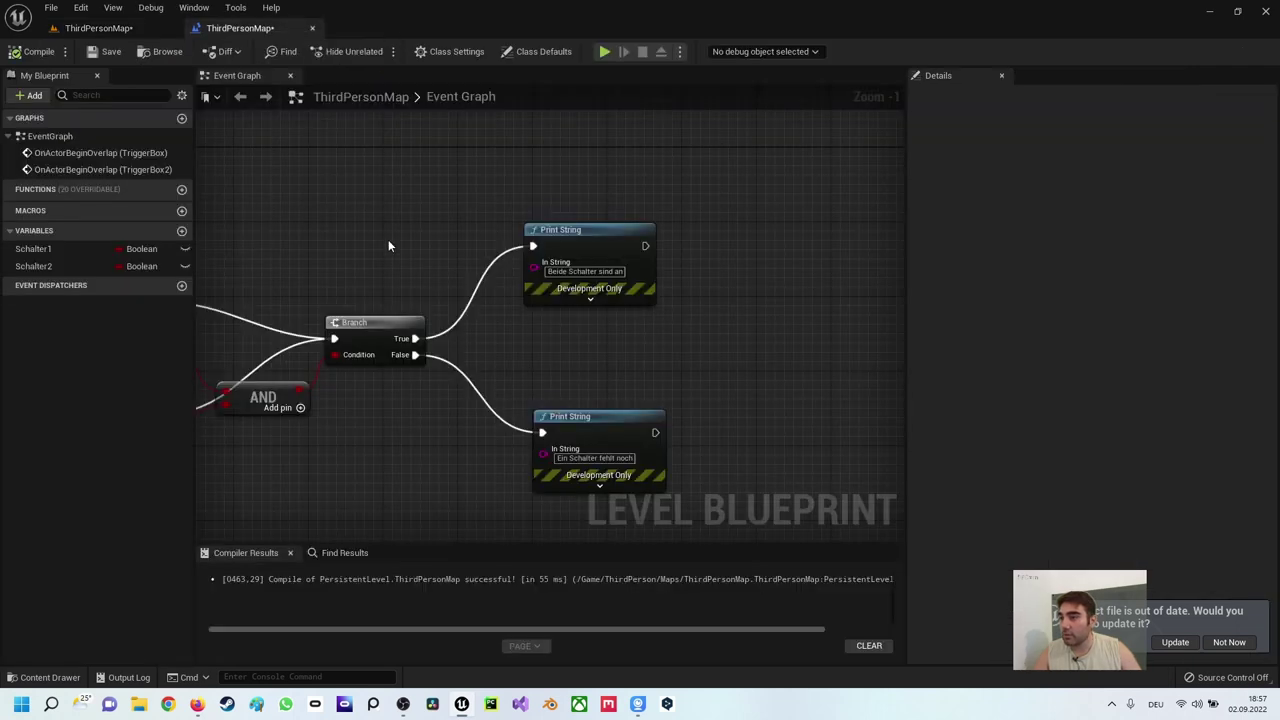
Step: Add a TextRenderActor2 reference node above the Print String nodes
right_drag(389, 246, 453, 250)
right_click(512, 197)
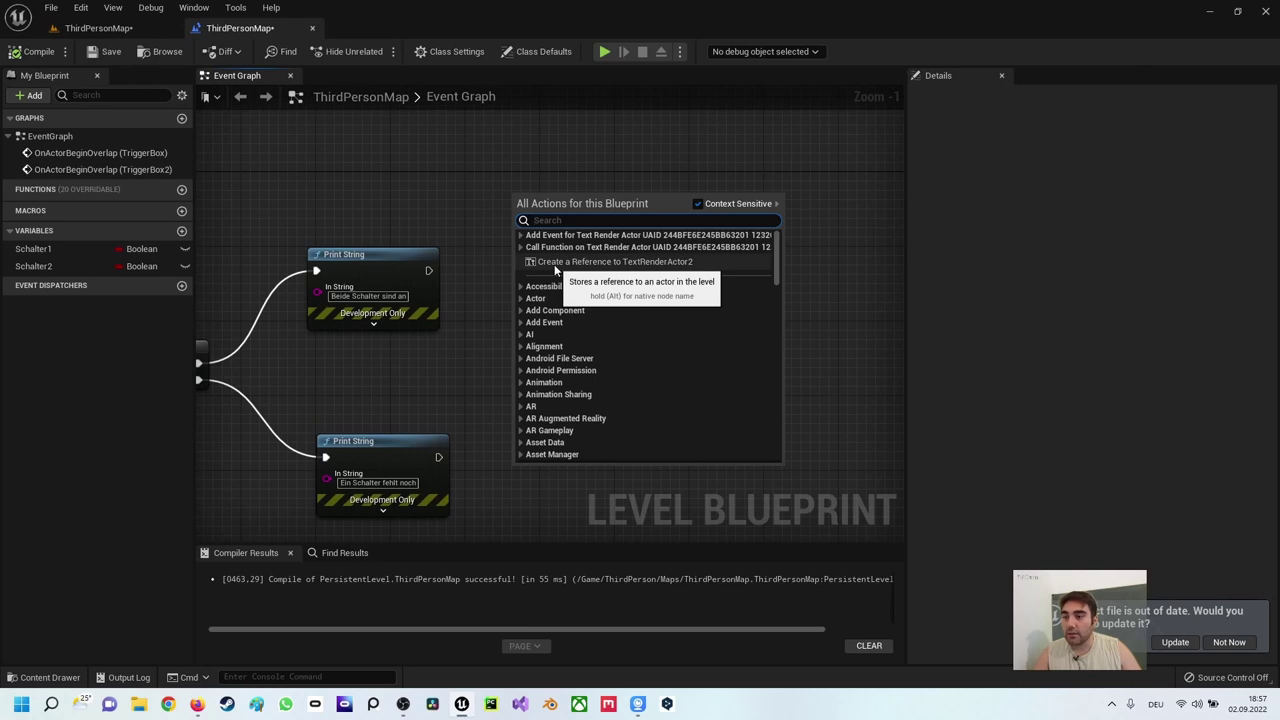
click(600, 262)
drag(532, 198, 420, 189)
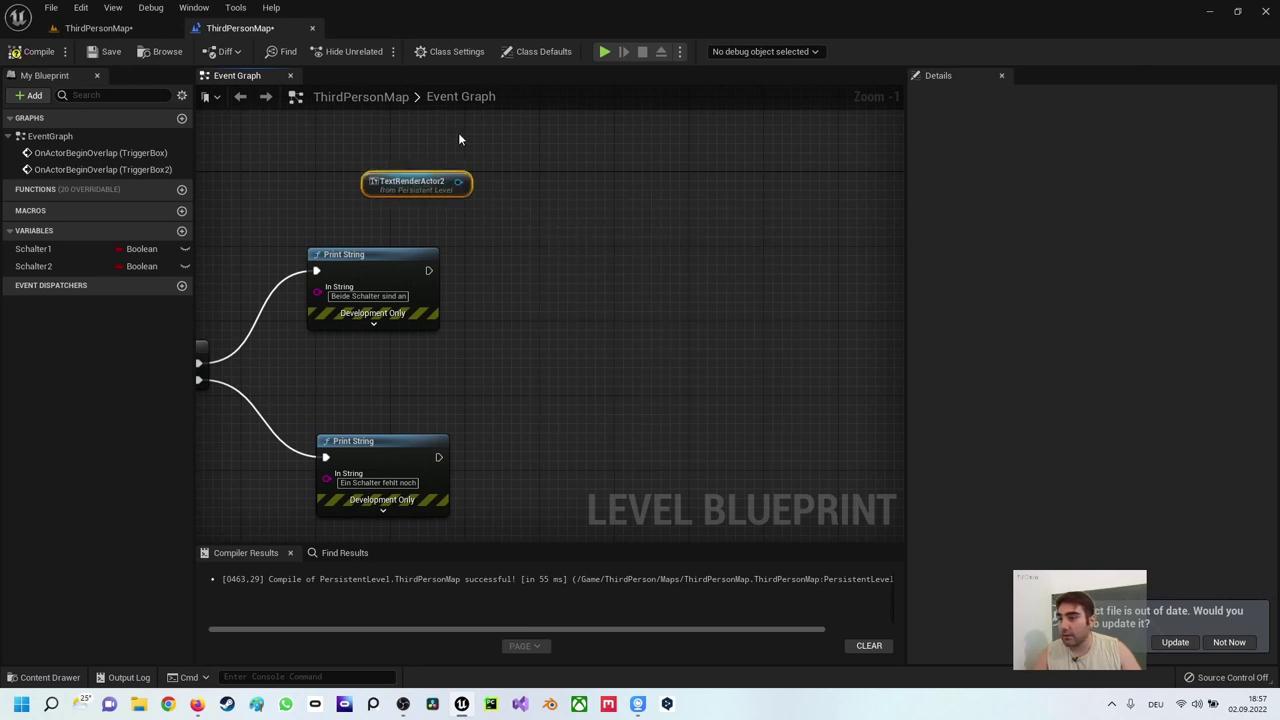
Step: Change TextRenderActor2's Text property to 'Hallo' in its Details
click(110, 27)
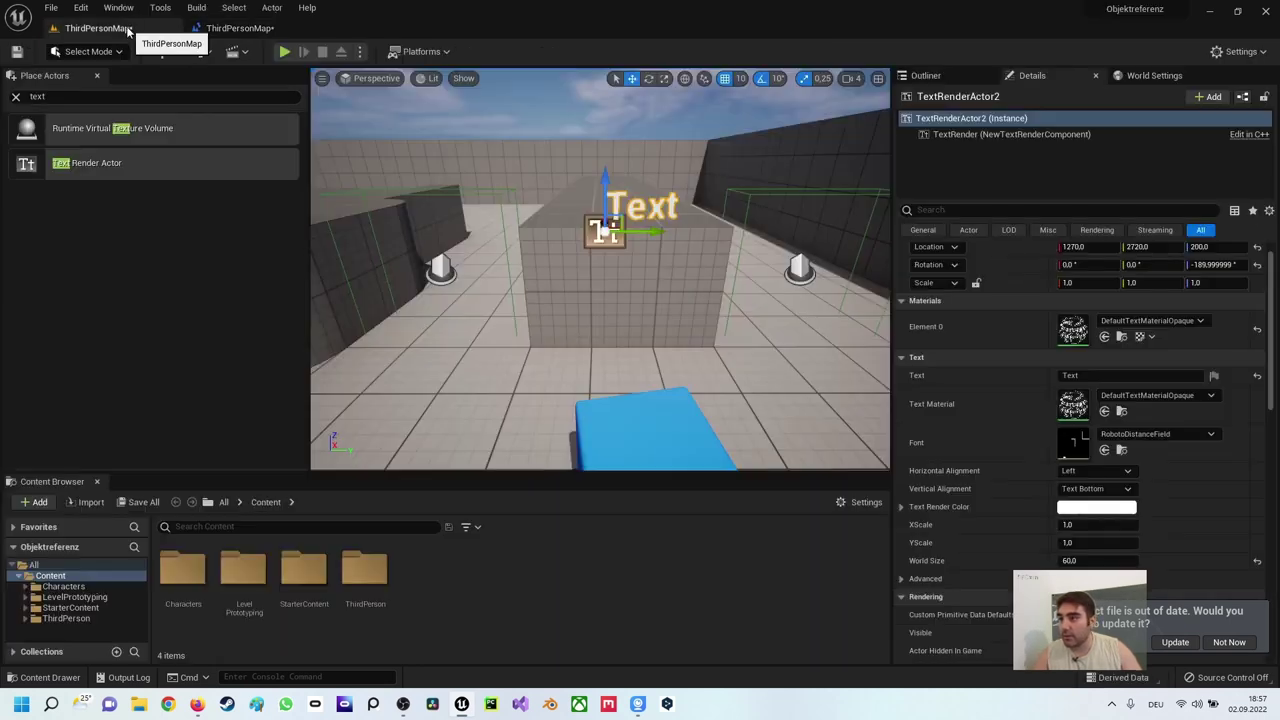
click(210, 27)
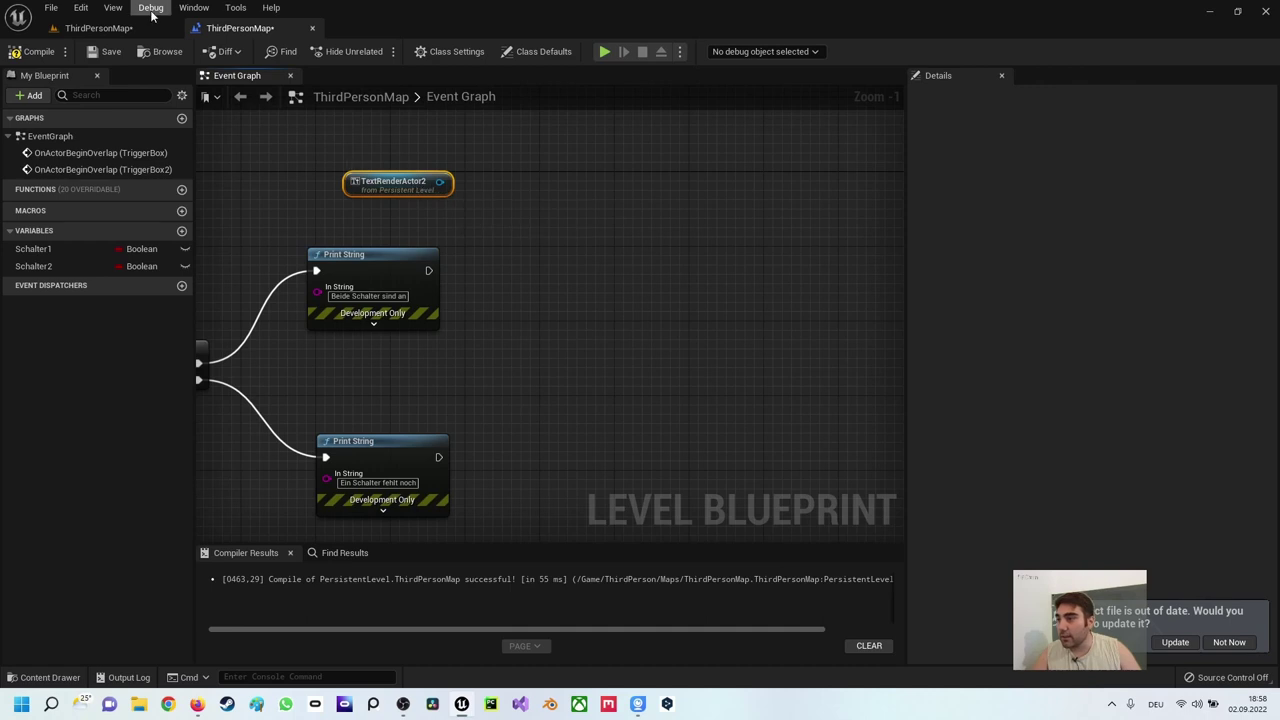
click(100, 27)
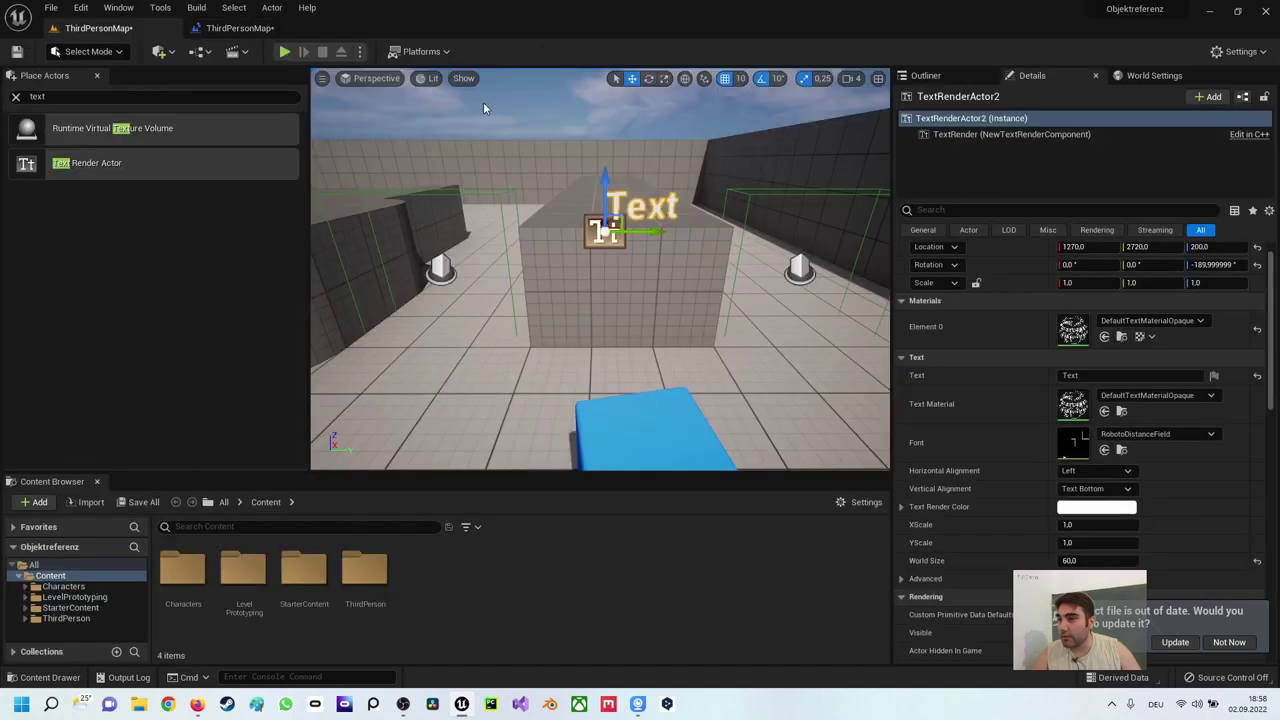
click(1090, 375)
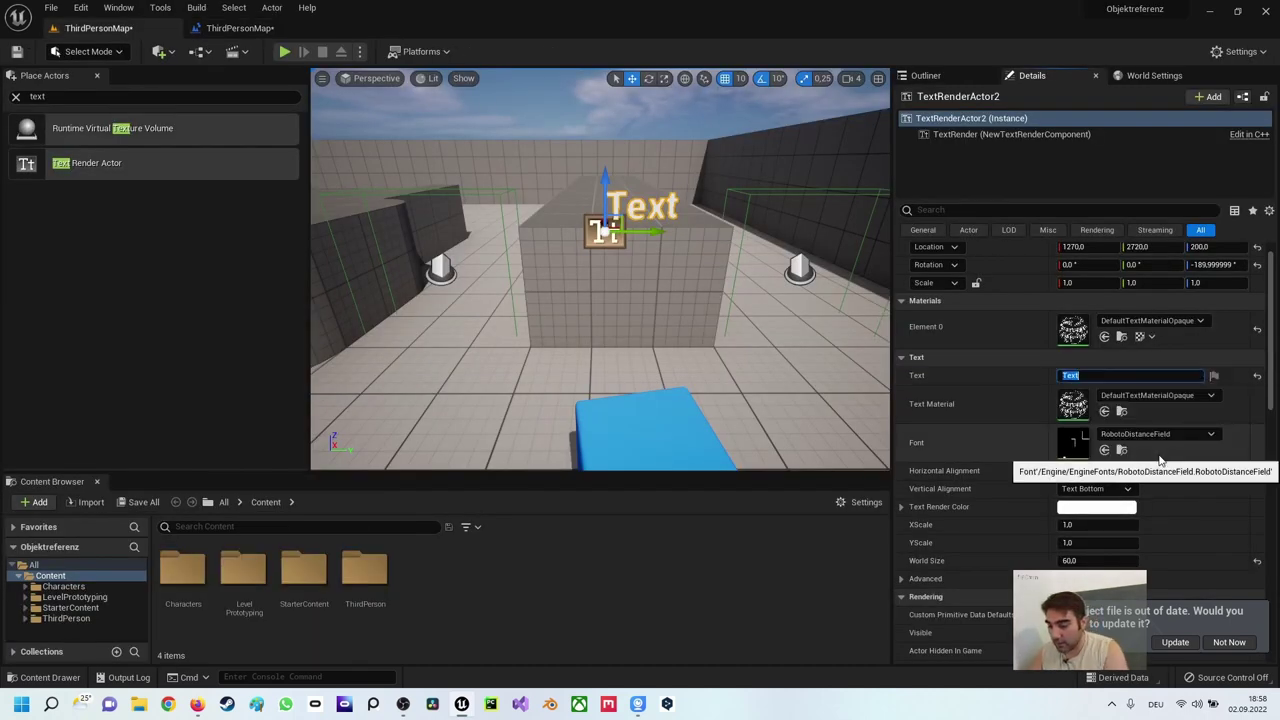
text(Hallo)
key(Return)
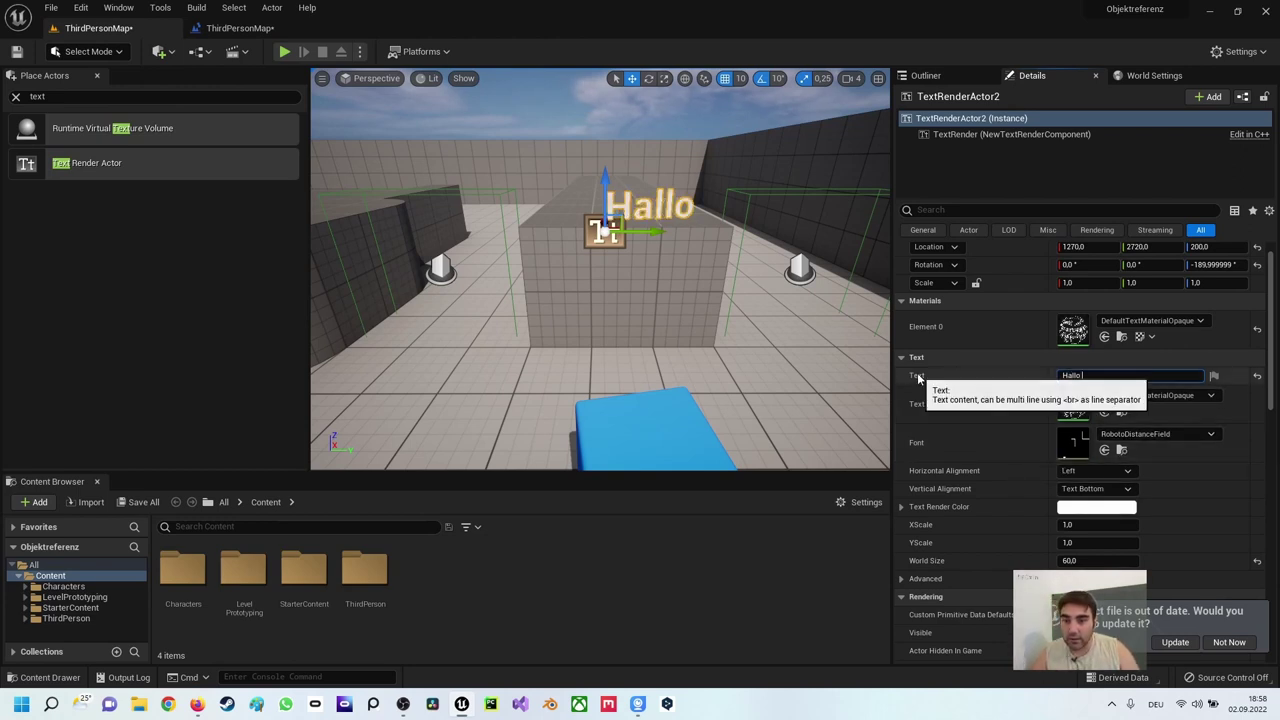
click(240, 28)
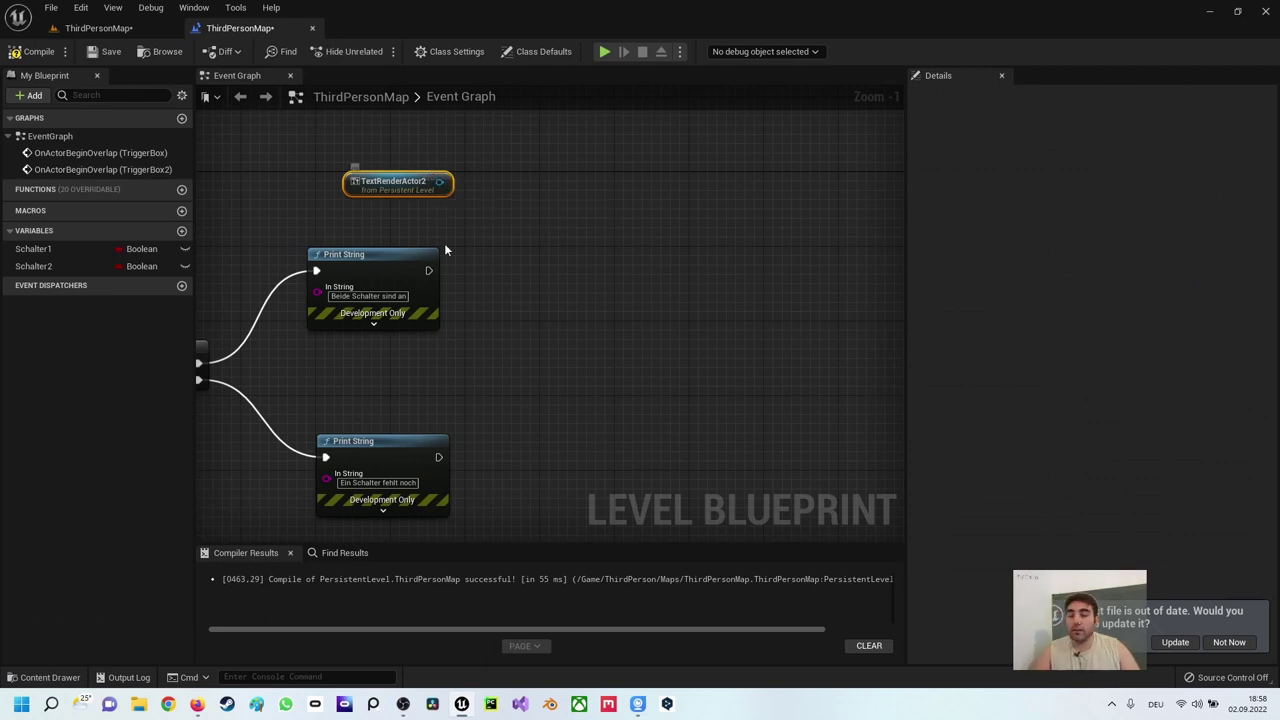
Step: Move both Print String nodes right and the TextRenderActor2 node left
right_drag(444, 243, 656, 198)
right_click(737, 186)
click(523, 208)
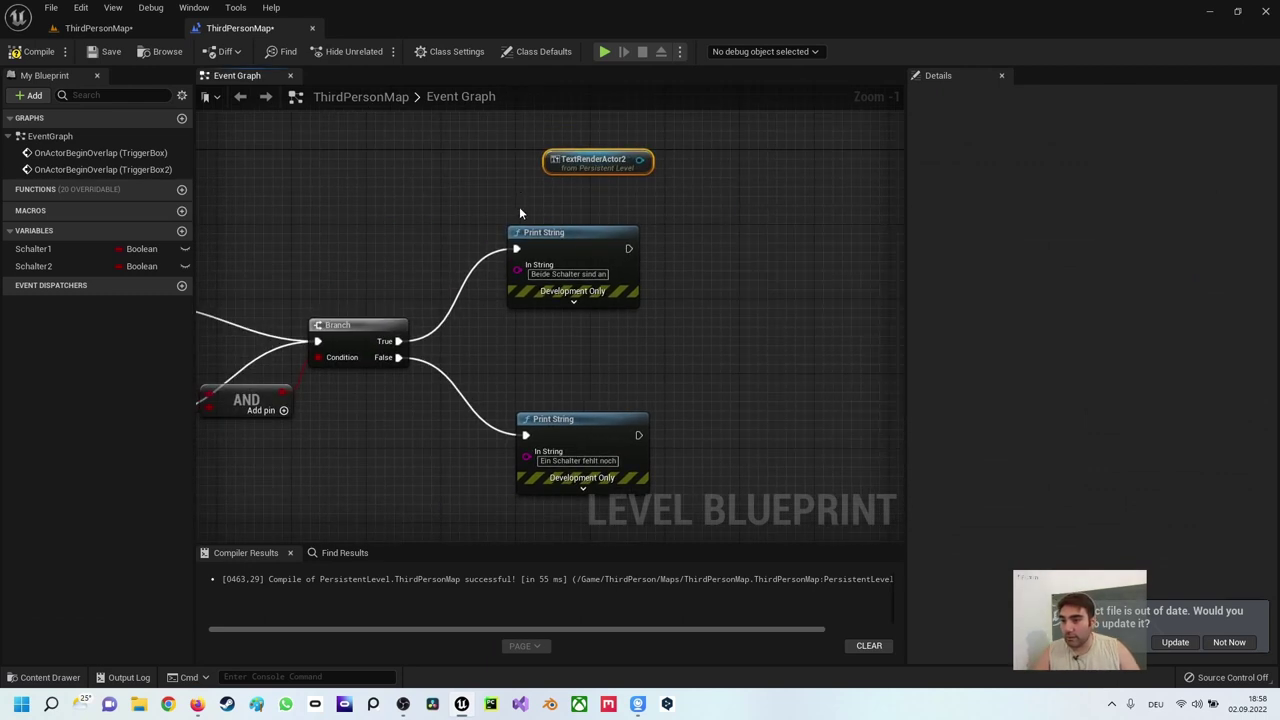
drag(523, 208, 620, 408)
drag(599, 241, 785, 241)
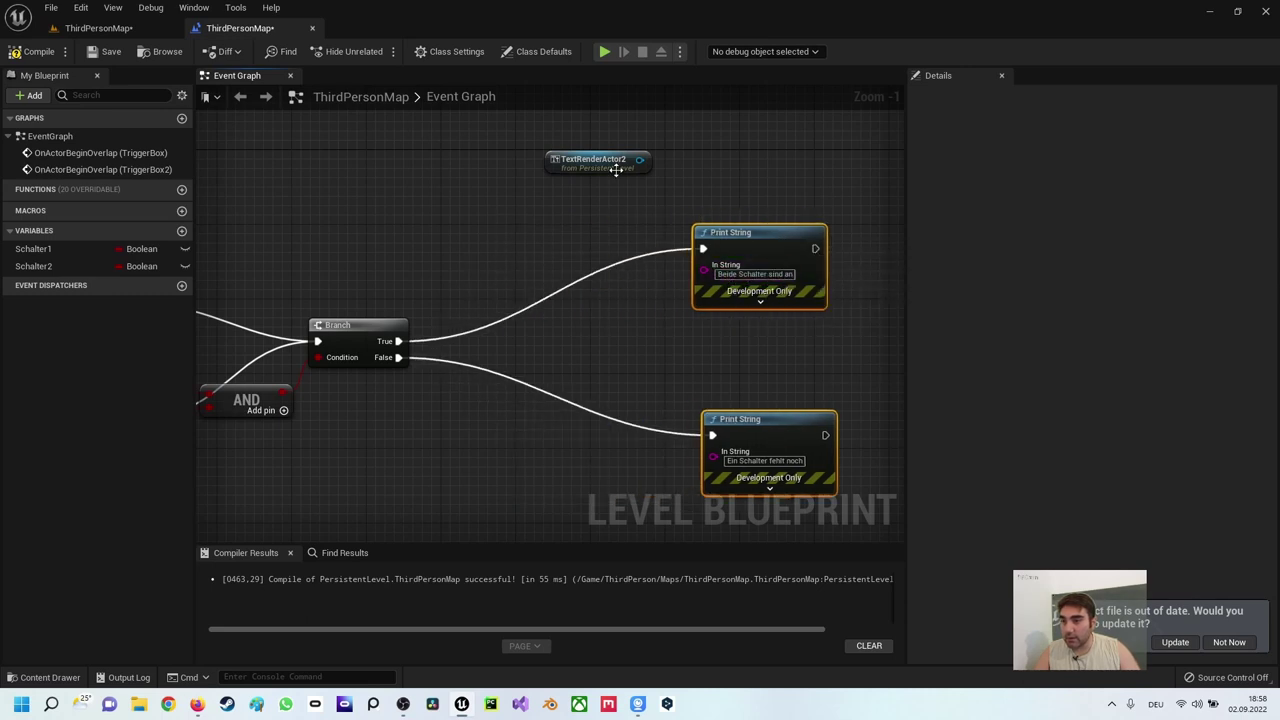
drag(591, 168, 479, 168)
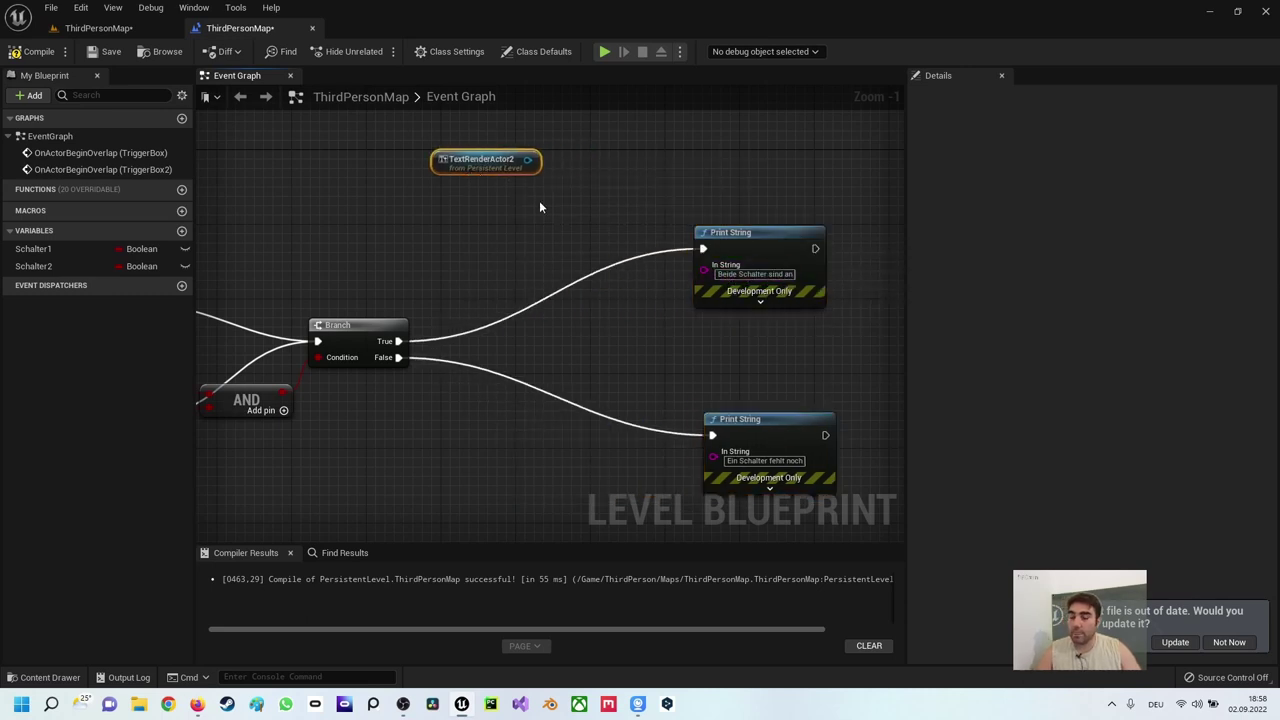
right_drag(500, 215, 482, 203)
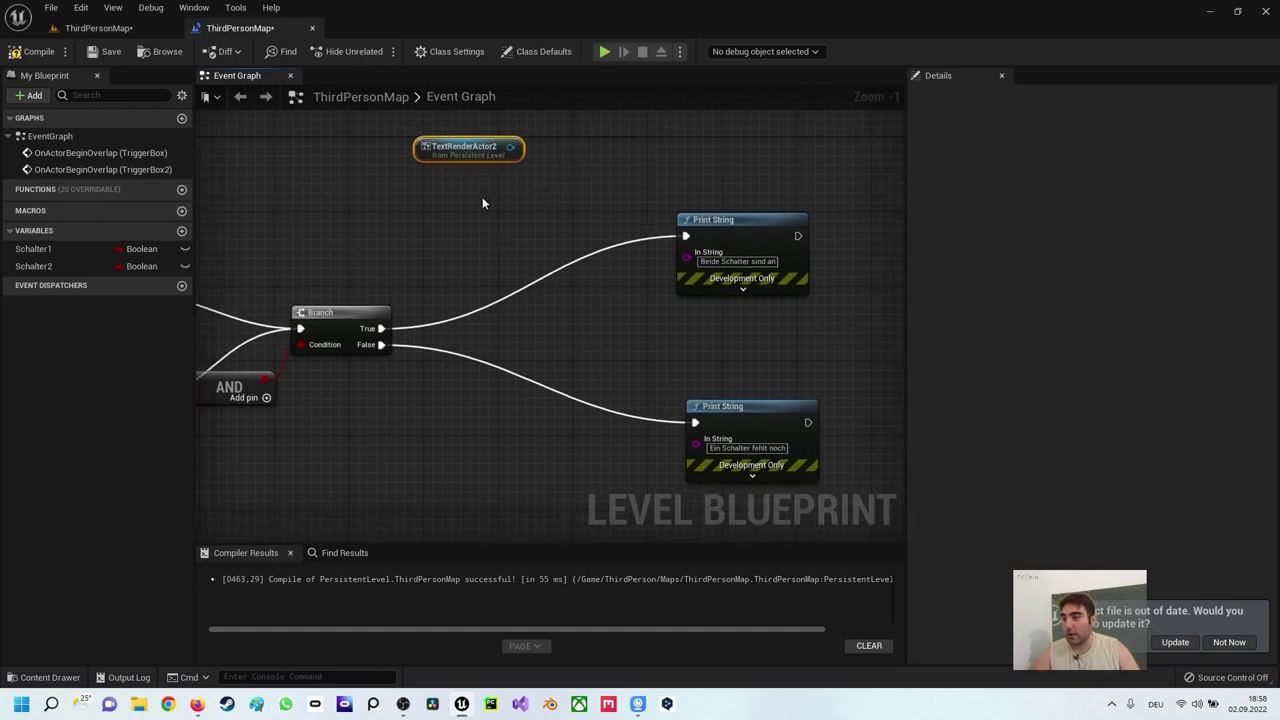
Step: Add a String variable named Text to the Level Blueprint
click(181, 232)
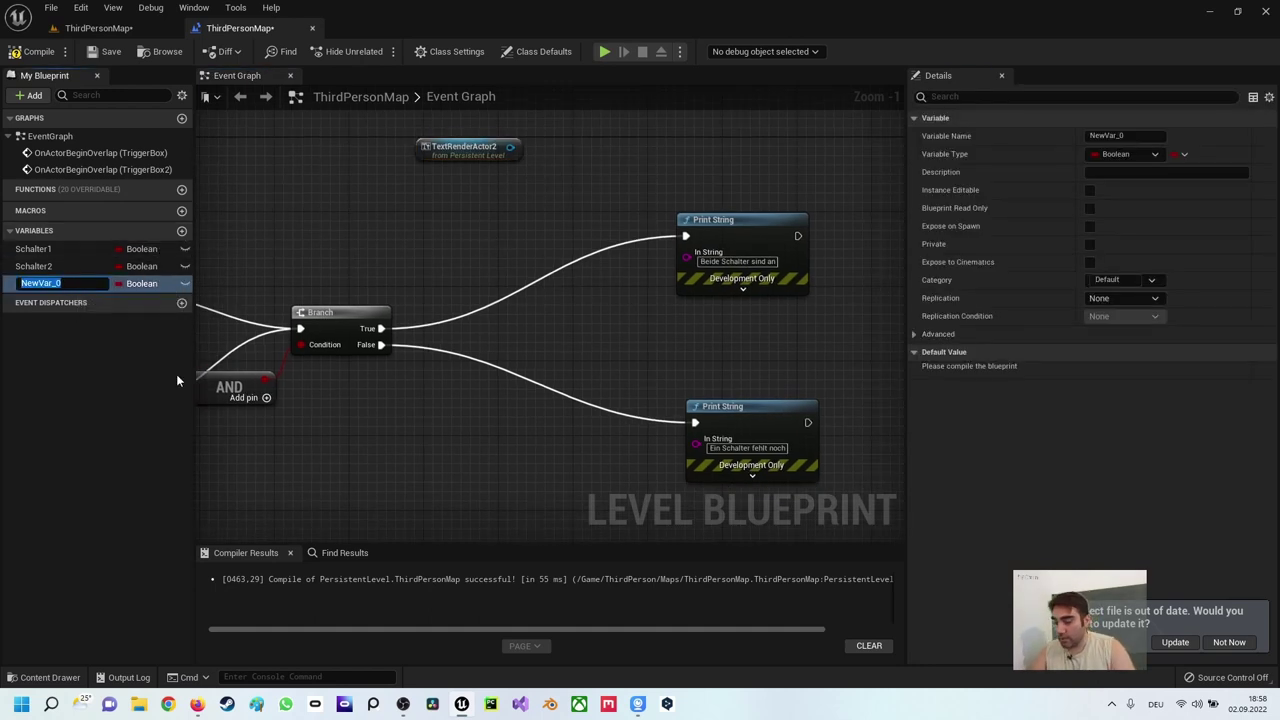
text(Tex)
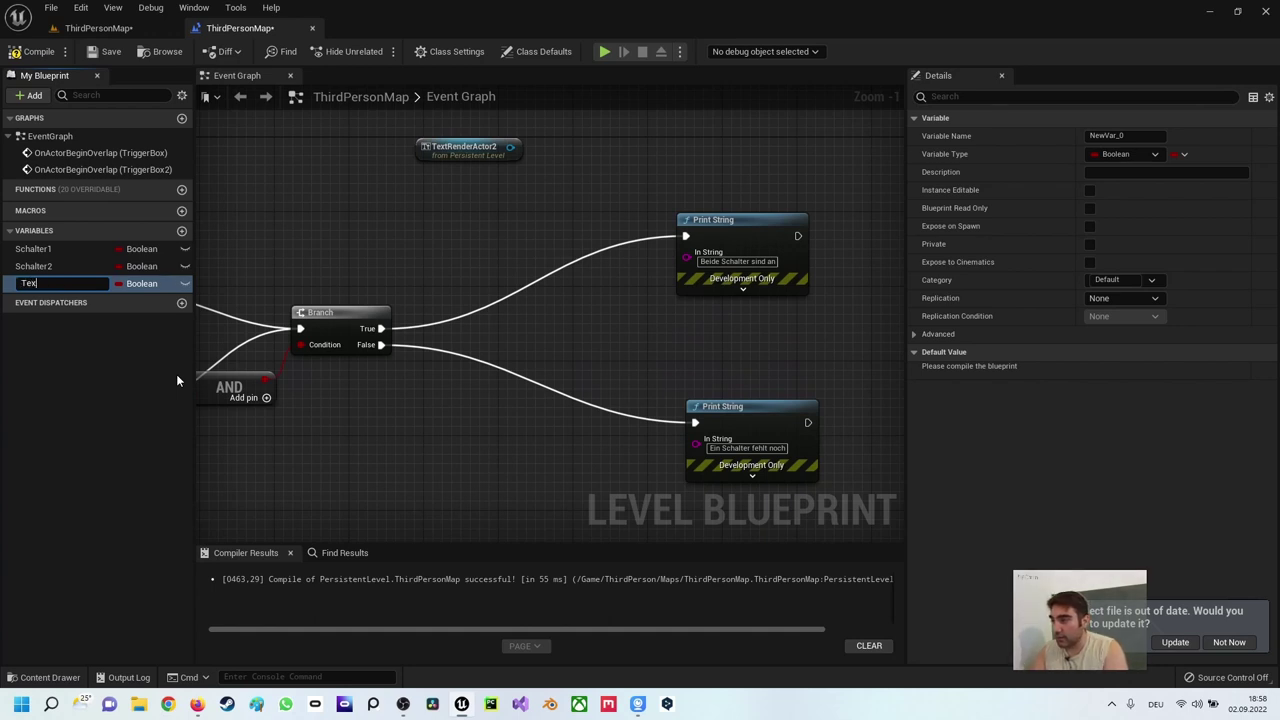
text(tr)
key(BackSpace)
key(Return)
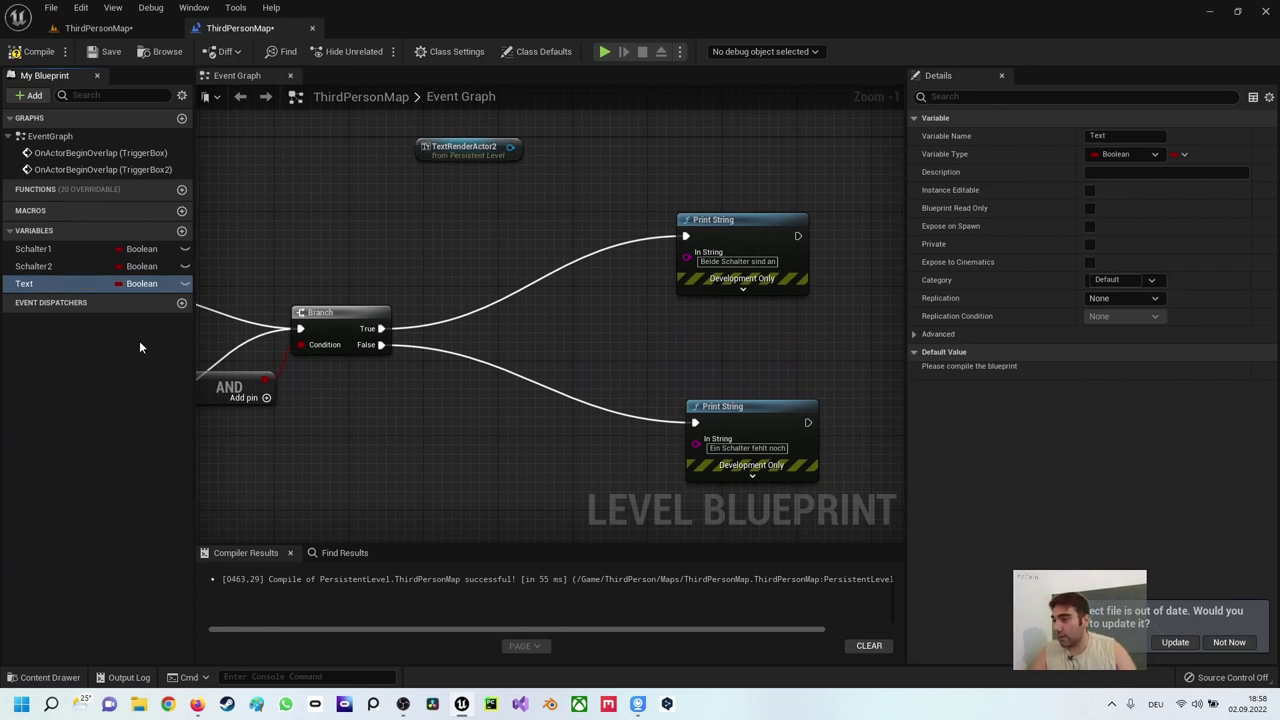
click(140, 284)
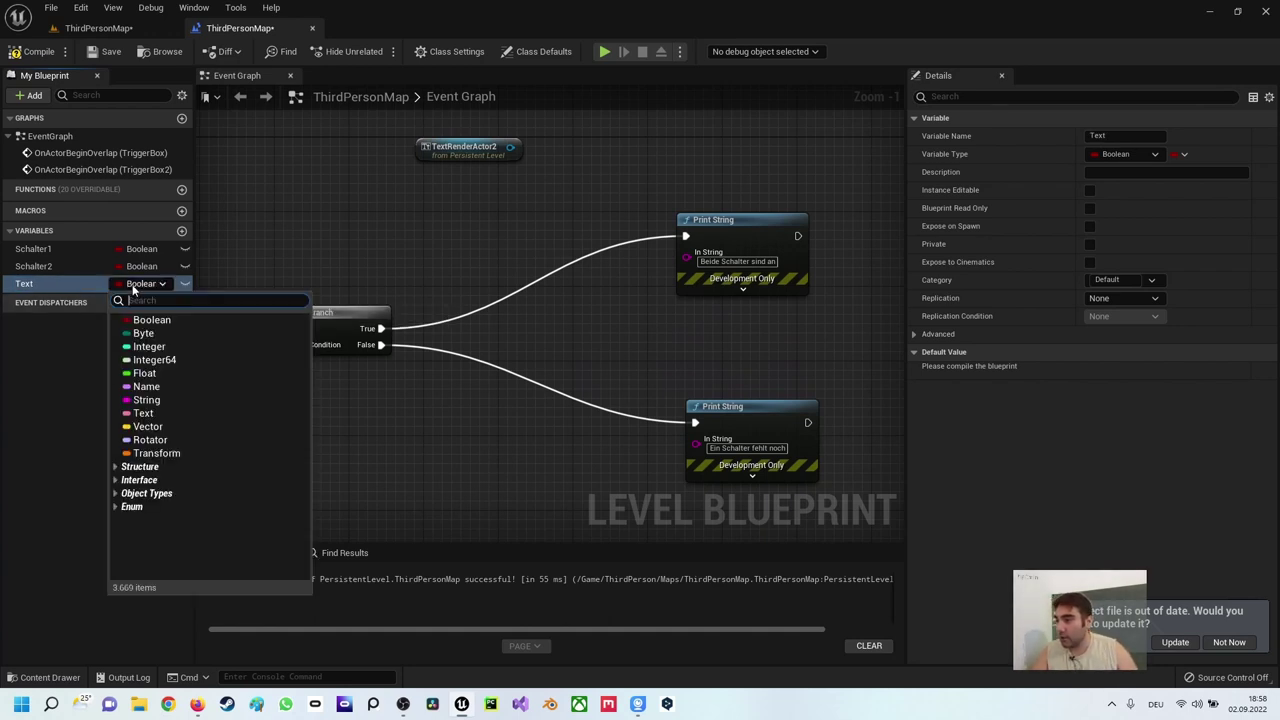
click(163, 400)
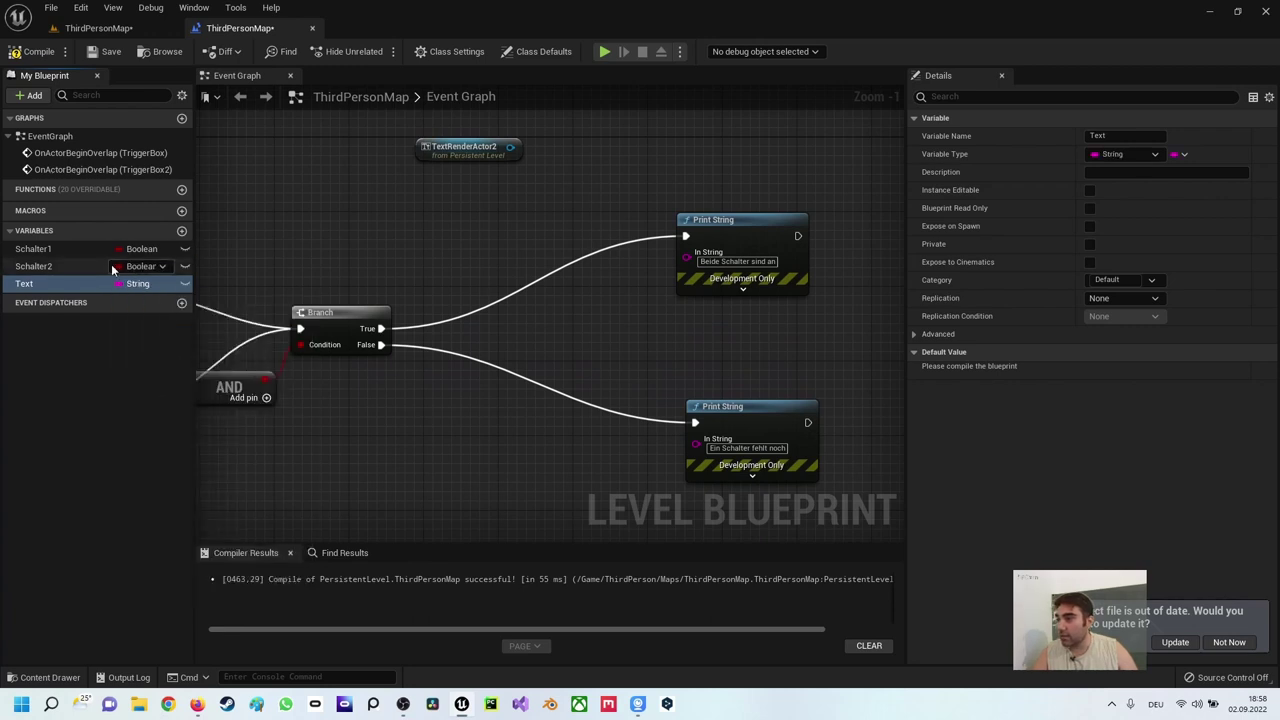
Step: Compile, then add a Set Text node targeting TextRenderActor2's text render component
click(30, 52)
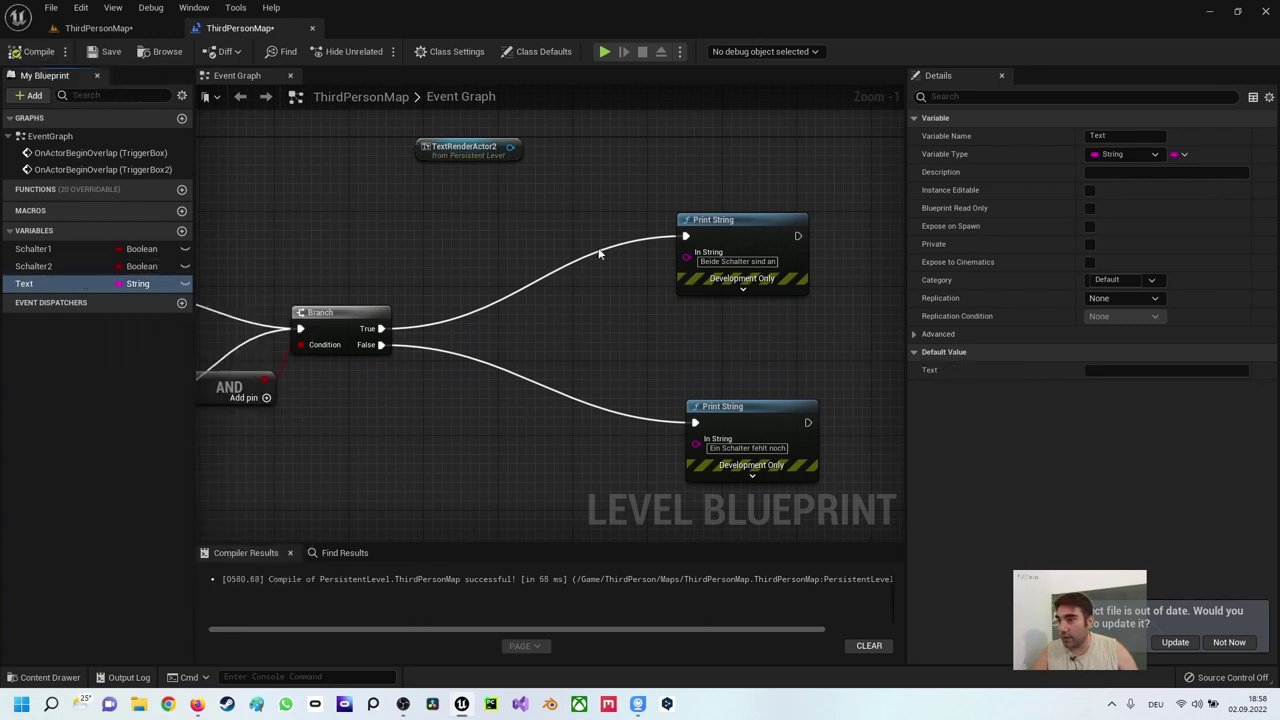
right_drag(540, 203, 441, 248)
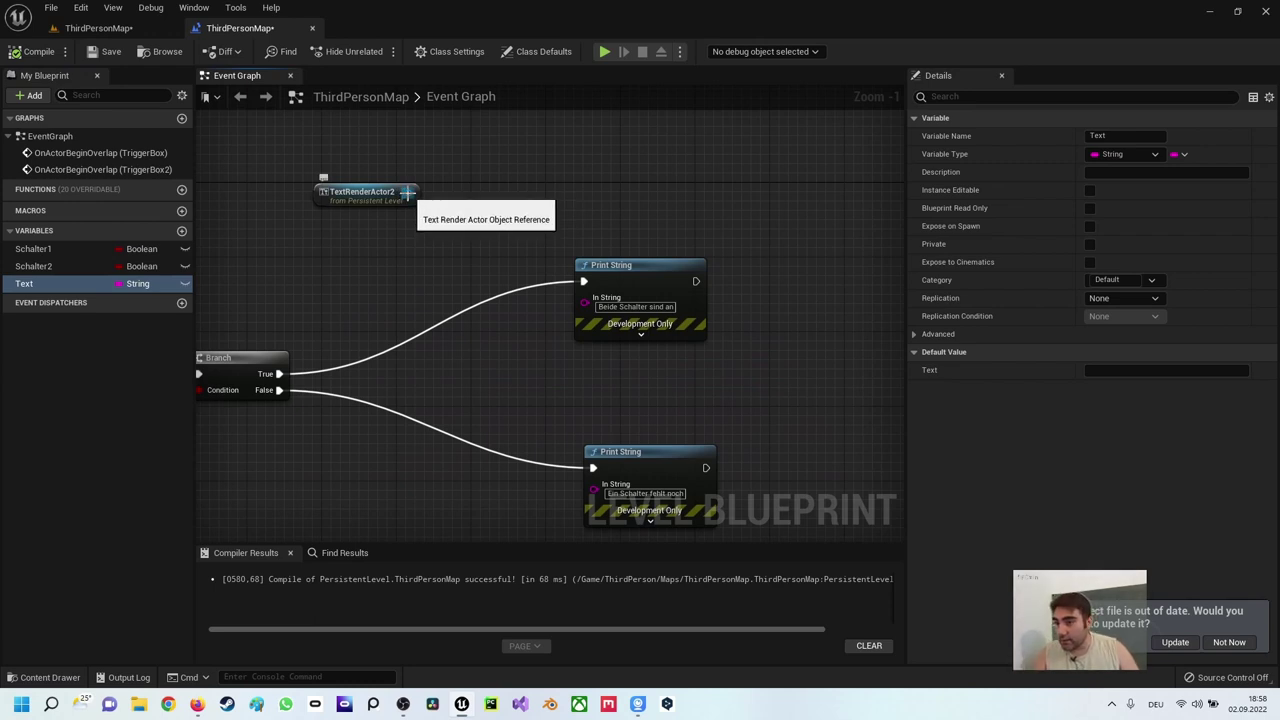
drag(407, 192, 566, 166)
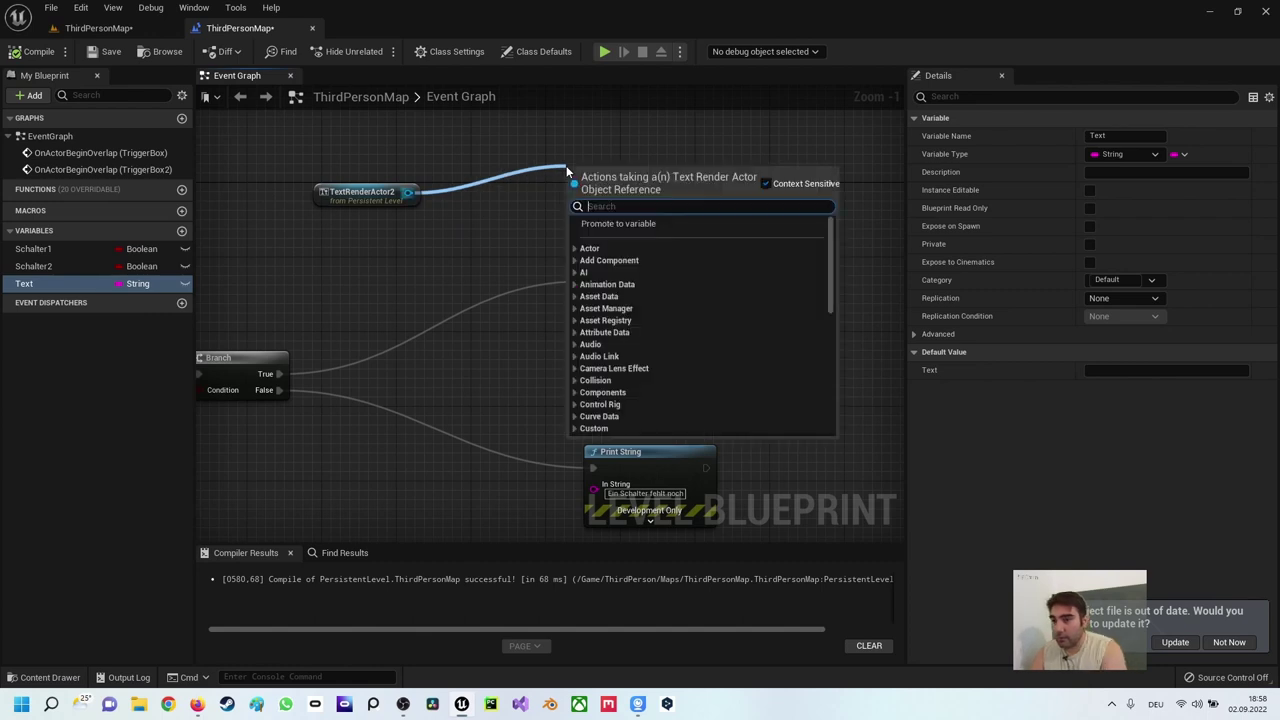
text(text)
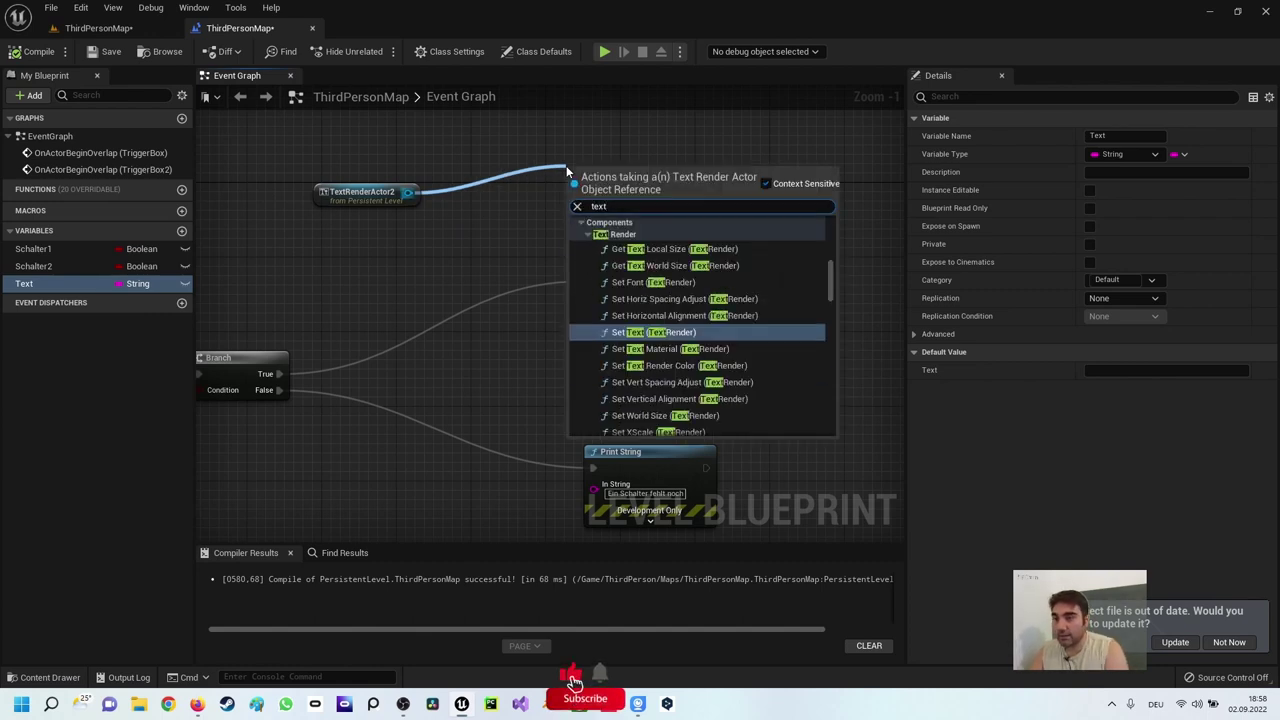
click(662, 337)
drag(560, 172, 726, 266)
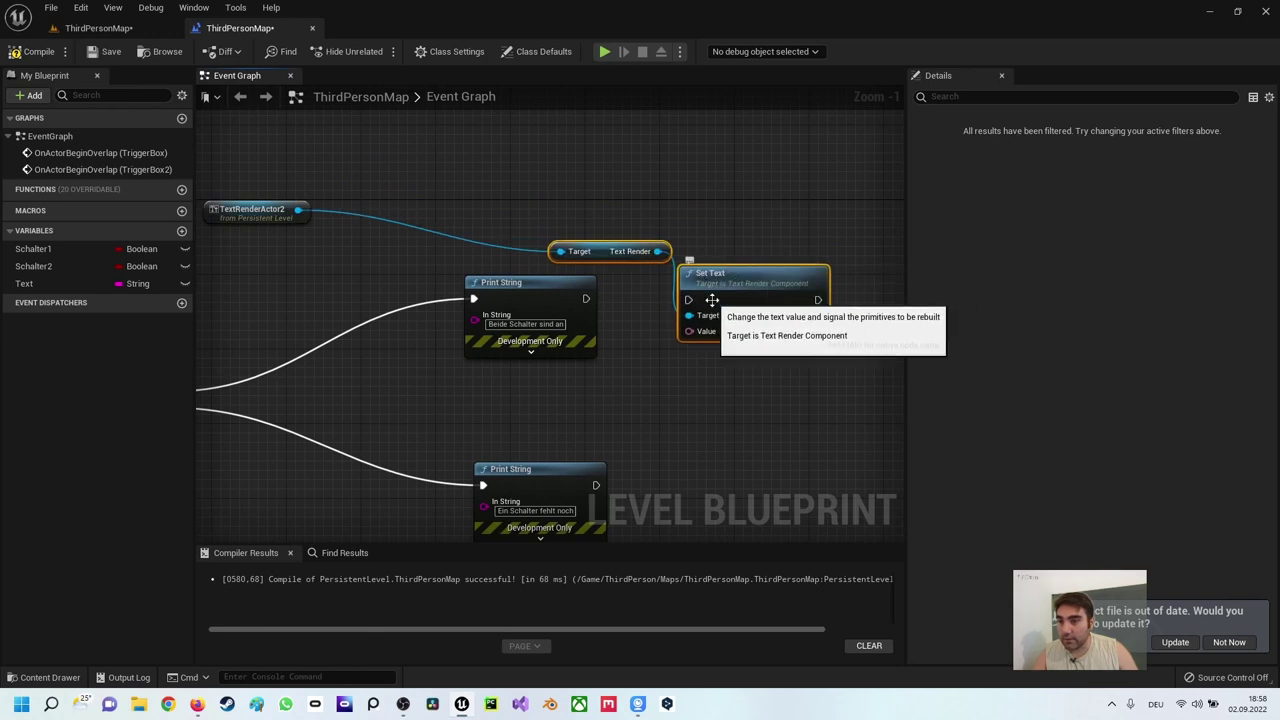
Step: Check the Hallo value in TextRenderActor2's Text property in the level
click(98, 28)
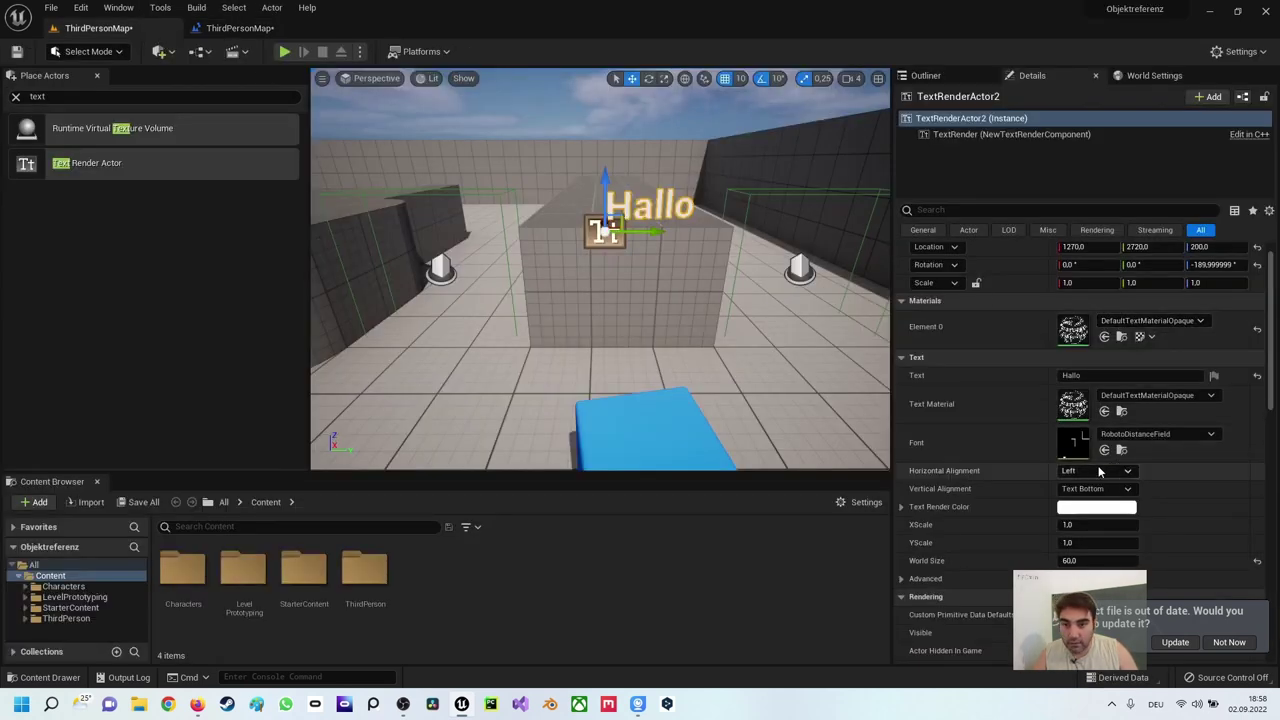
click(1091, 375)
double_click(1091, 375)
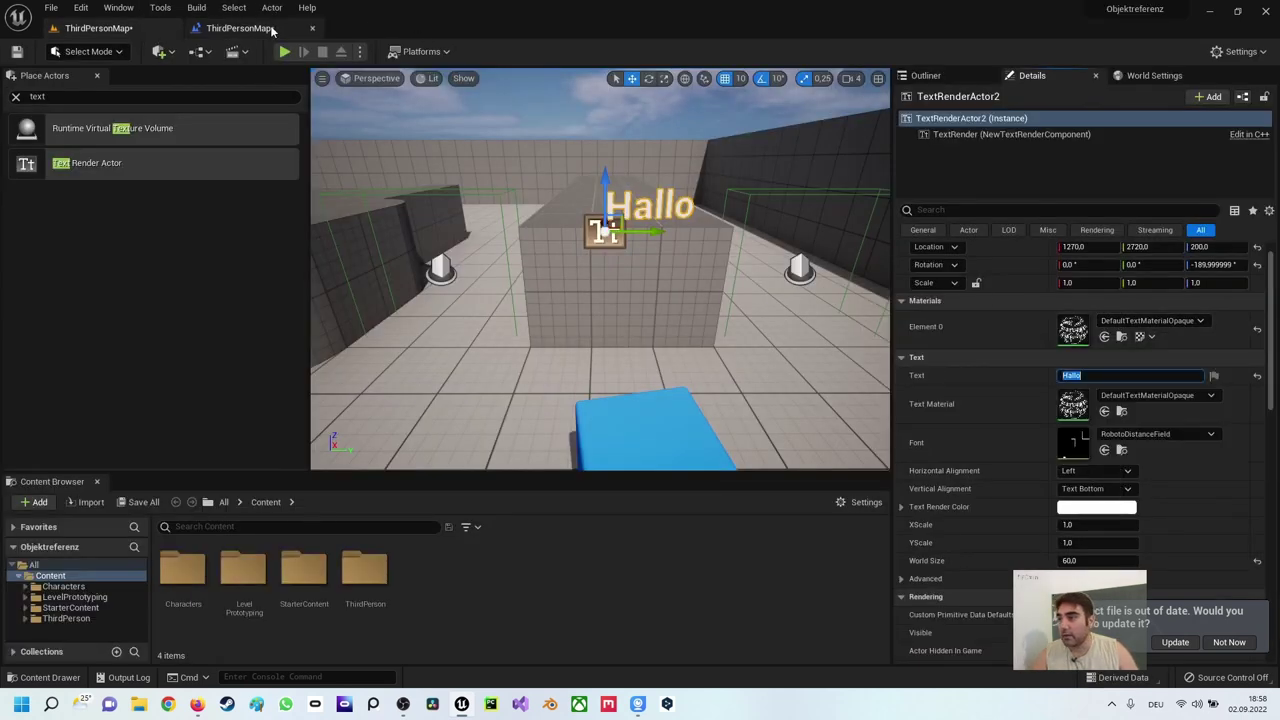
click(257, 30)
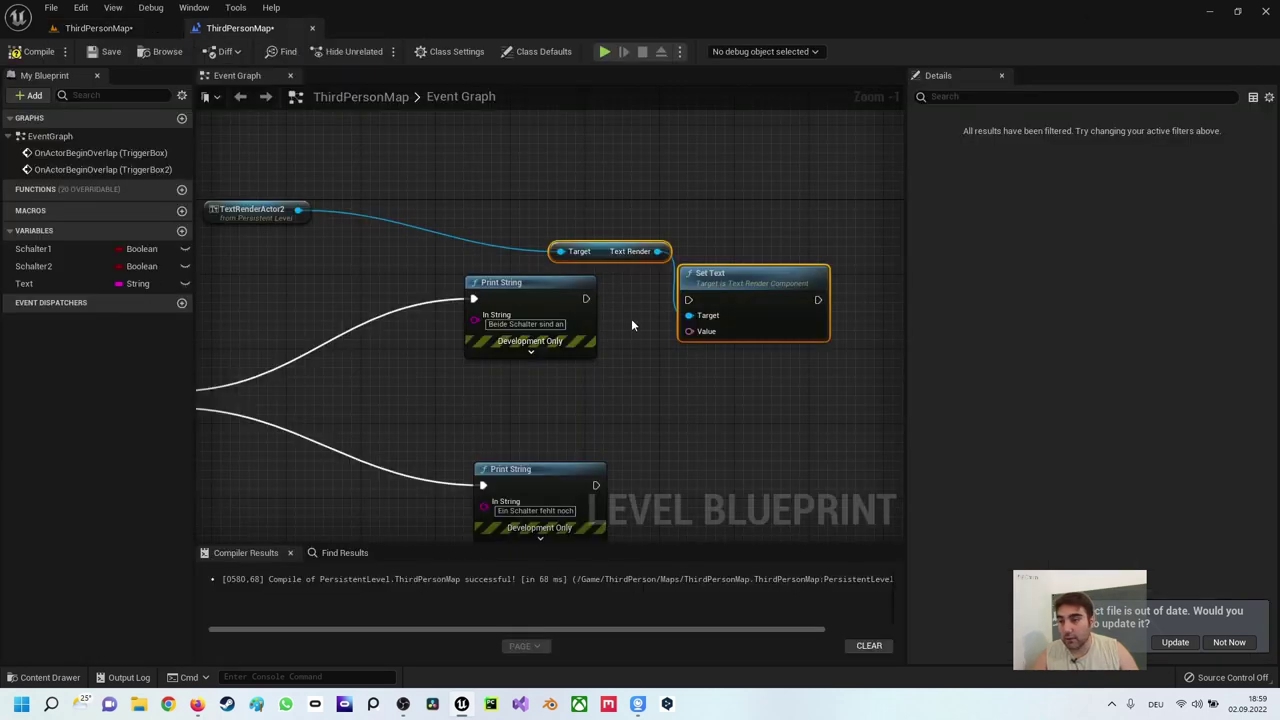
Step: Promote Set Text's Value input to a Value variable, then delete that variable
drag(601, 247, 460, 196)
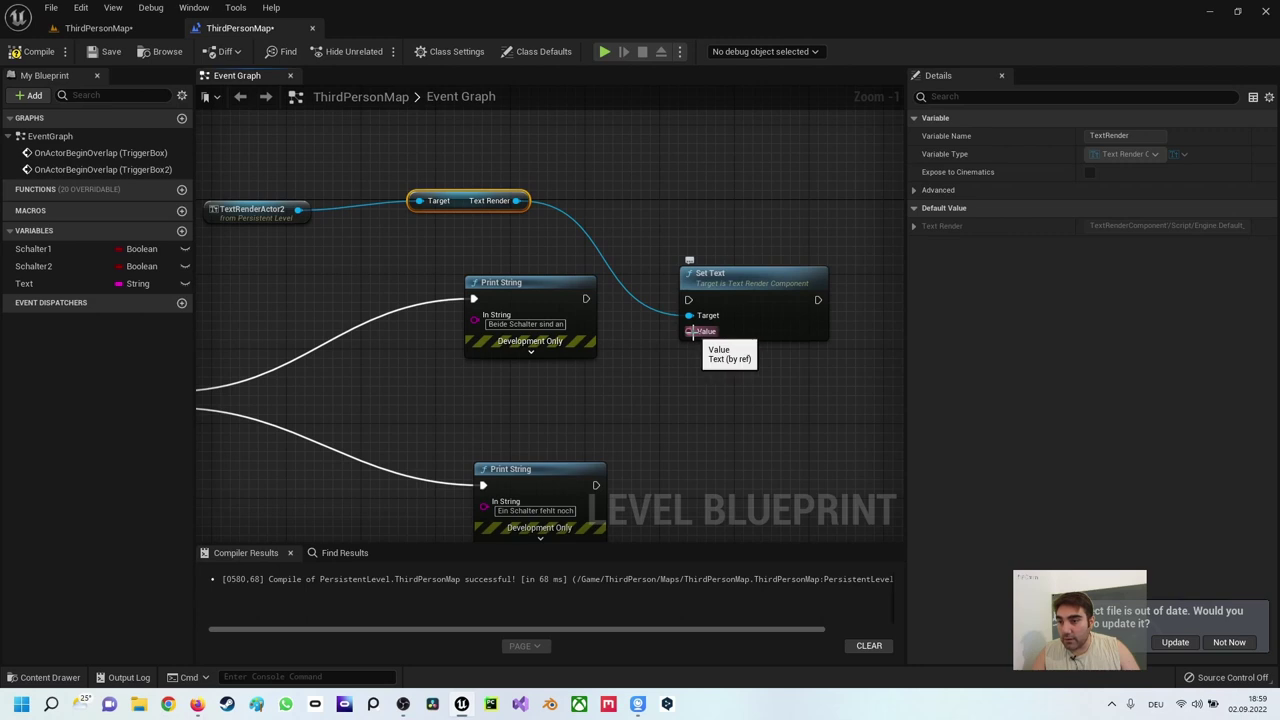
right_drag(691, 332, 543, 274)
click(715, 268)
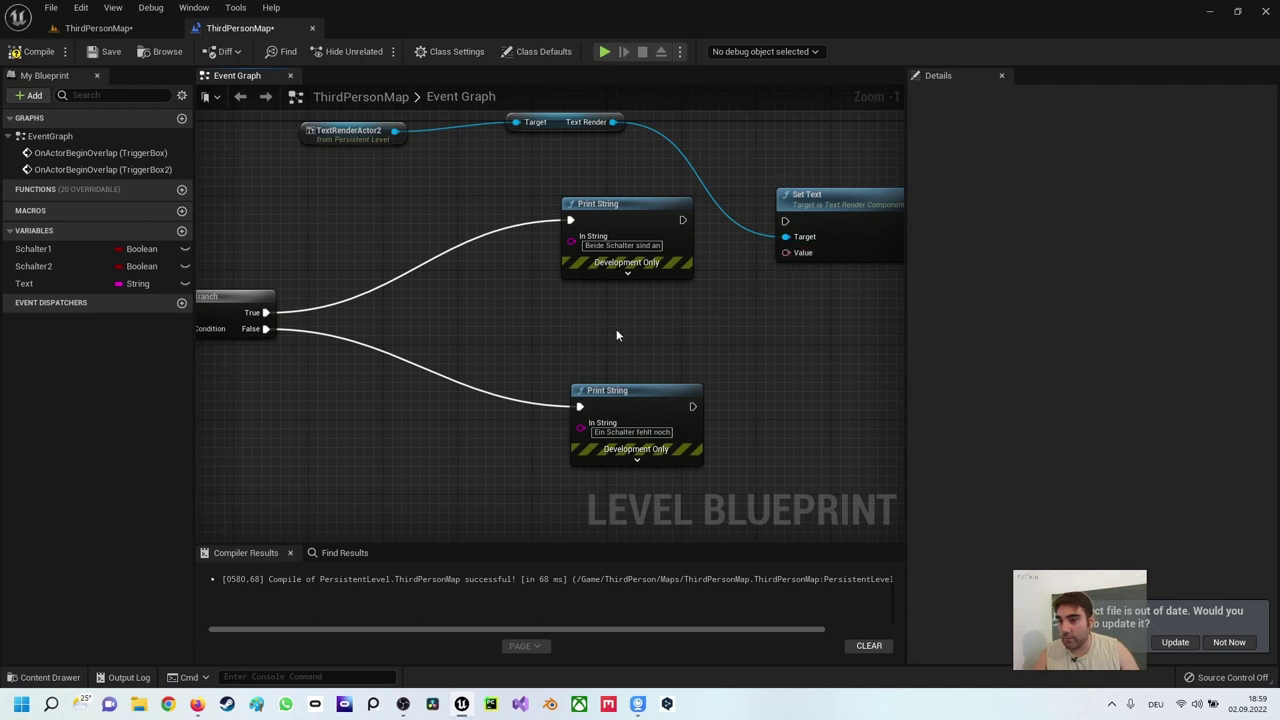
right_click(785, 252)
click(800, 278)
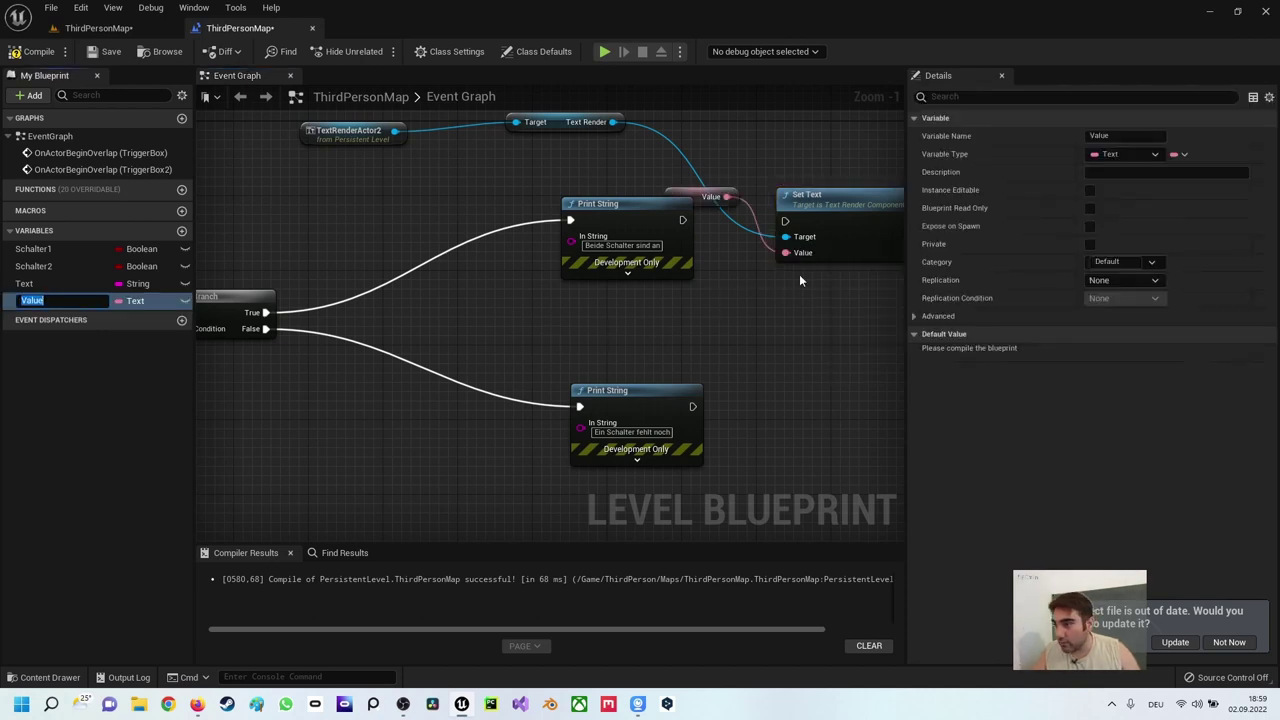
click(173, 416)
click(82, 293)
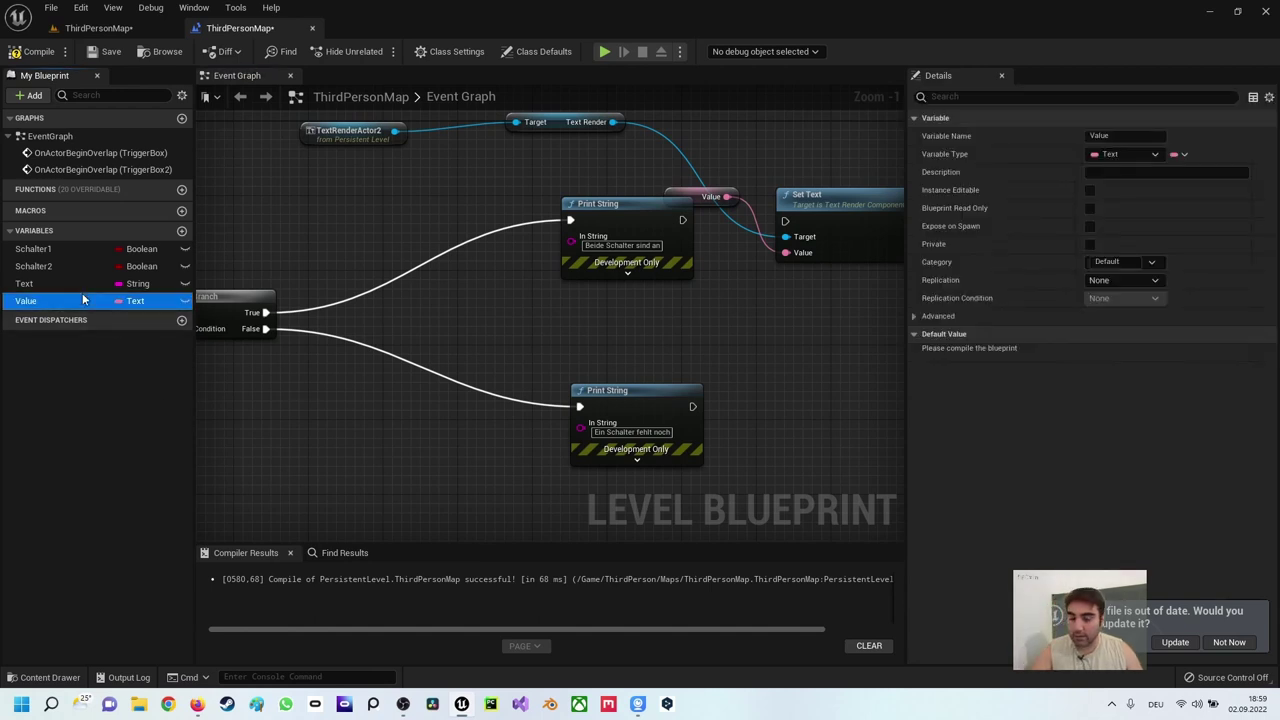
key(Delete)
click(688, 381)
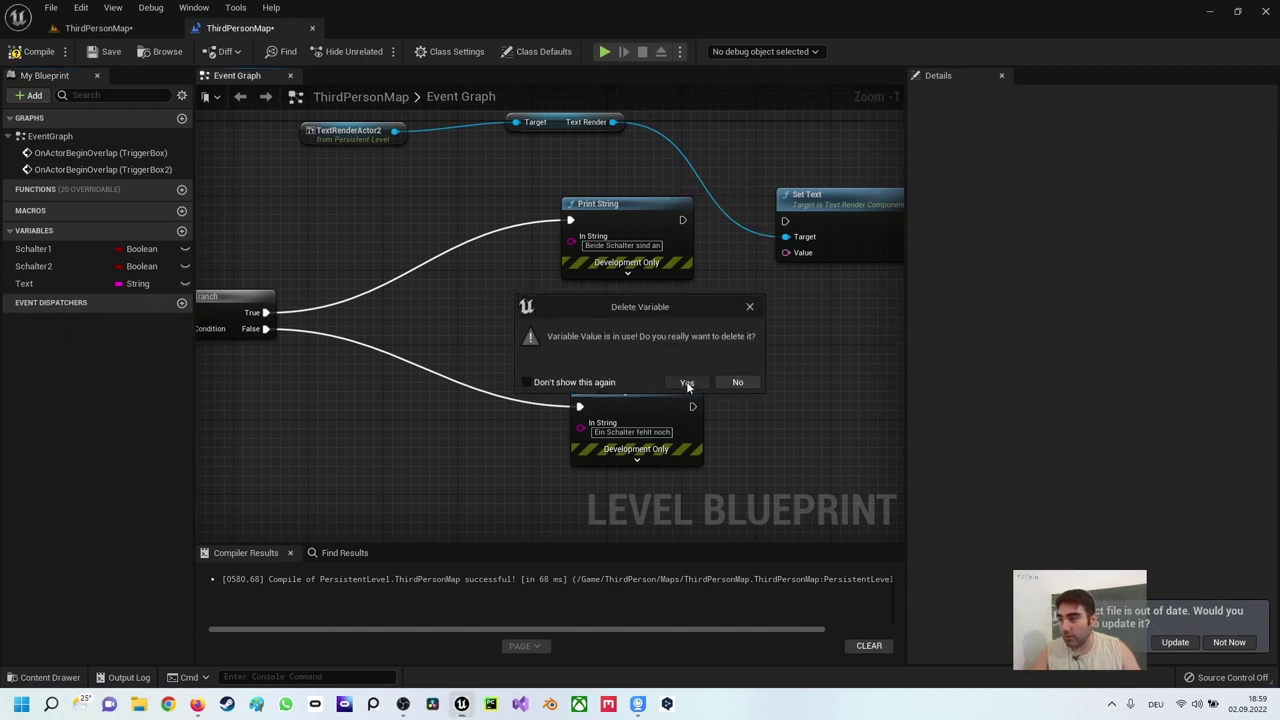
mouse_move(698, 312)
right_down()
mouse_move(613, 346)
mouse_move(524, 290)
right_up()
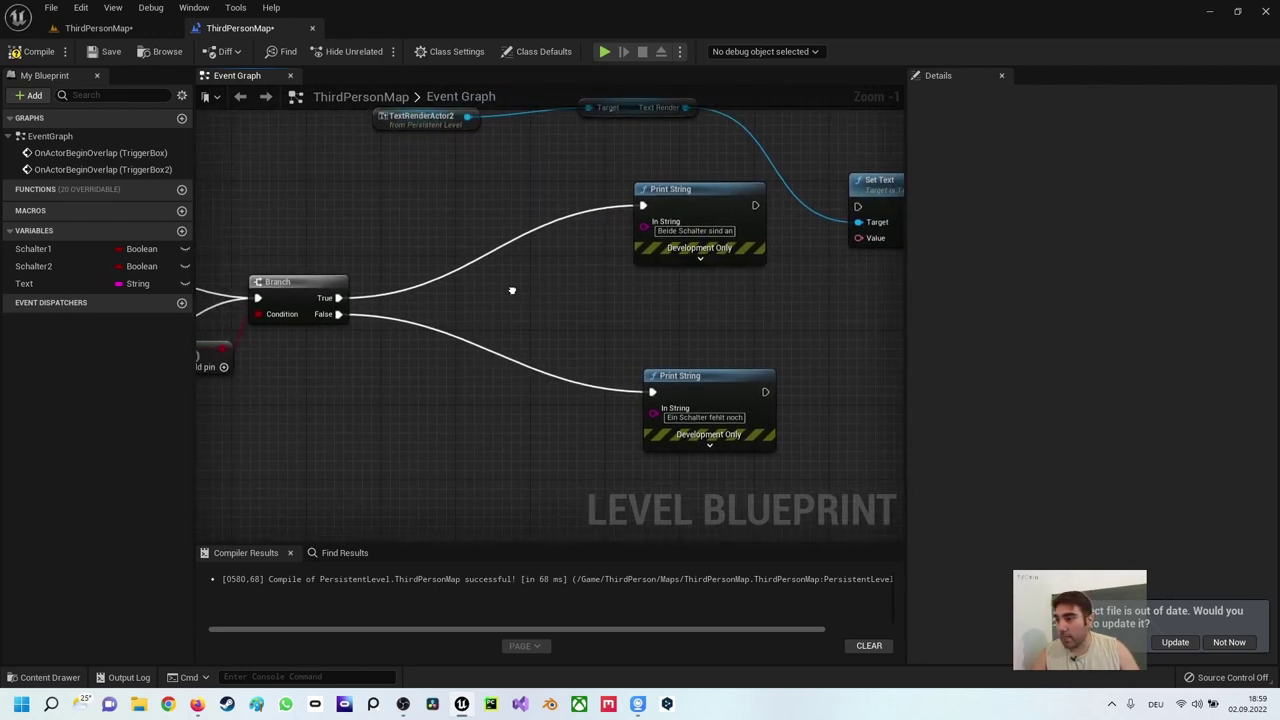
Step: Add a SET Text node holding 'Beide Schalter sind an' between Branch True and the upper Print String
click(29, 289)
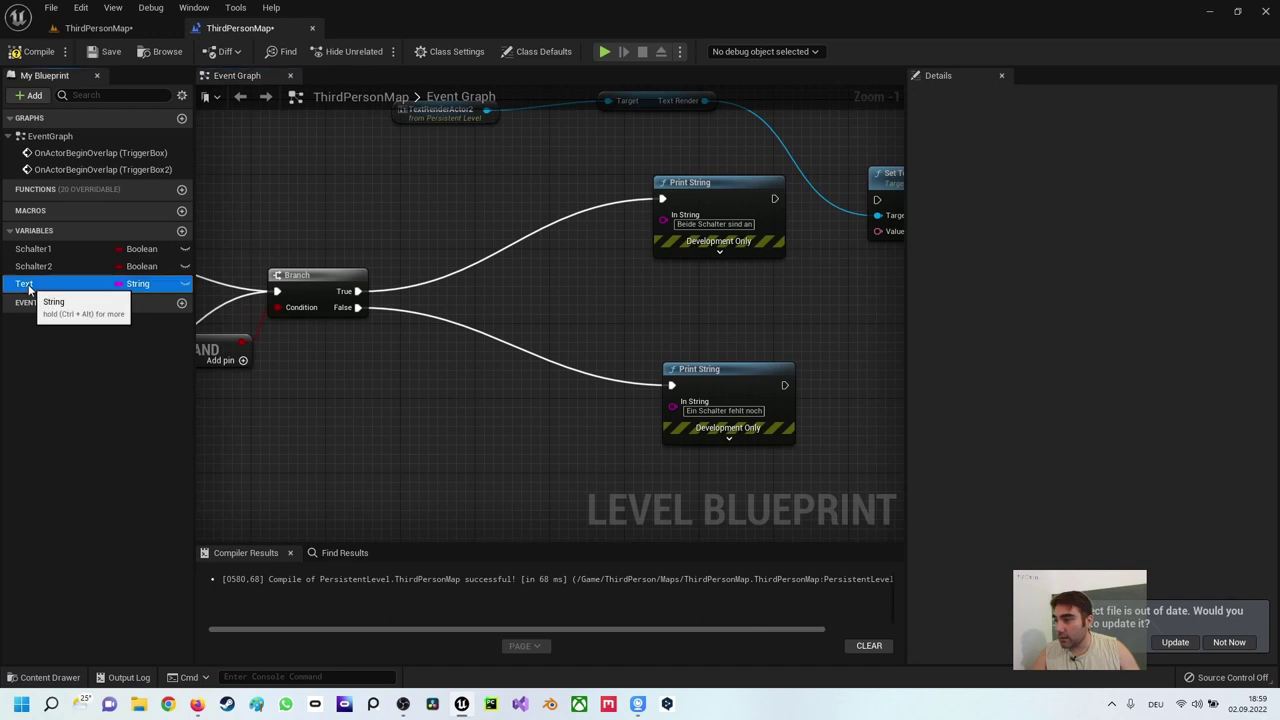
drag(28, 288, 339, 237)
drag(450, 202, 459, 211)
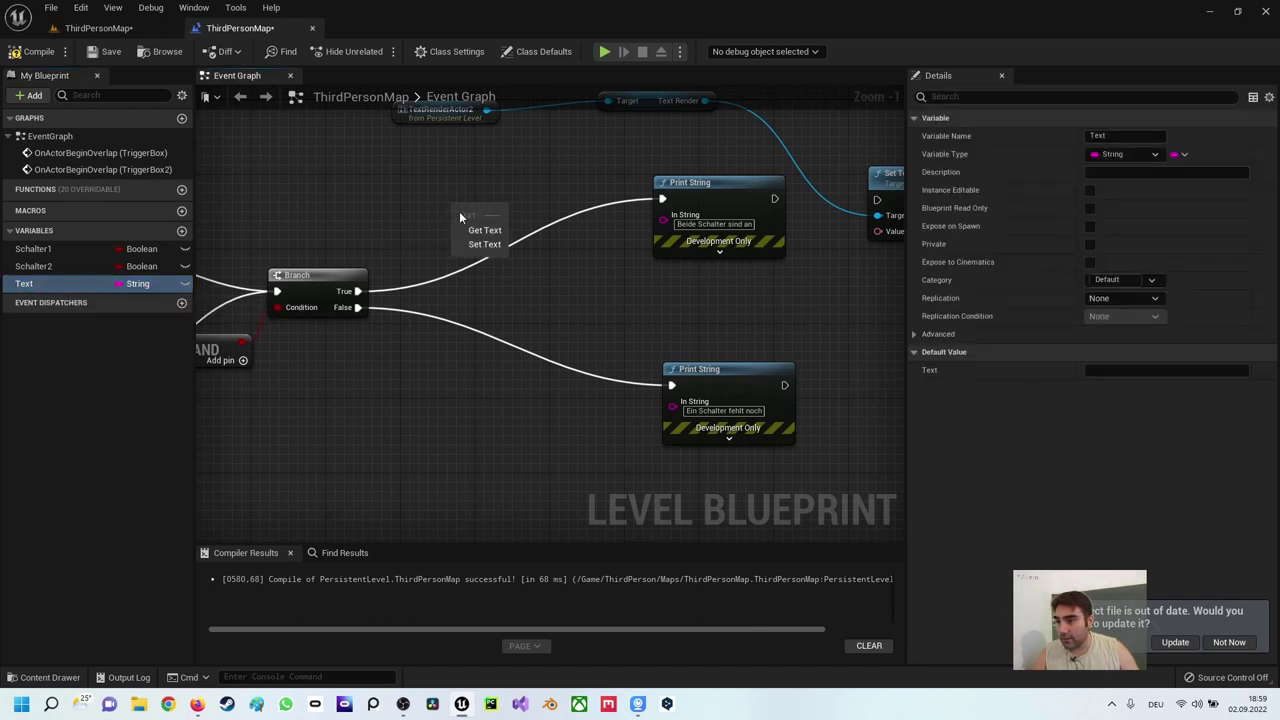
click(469, 242)
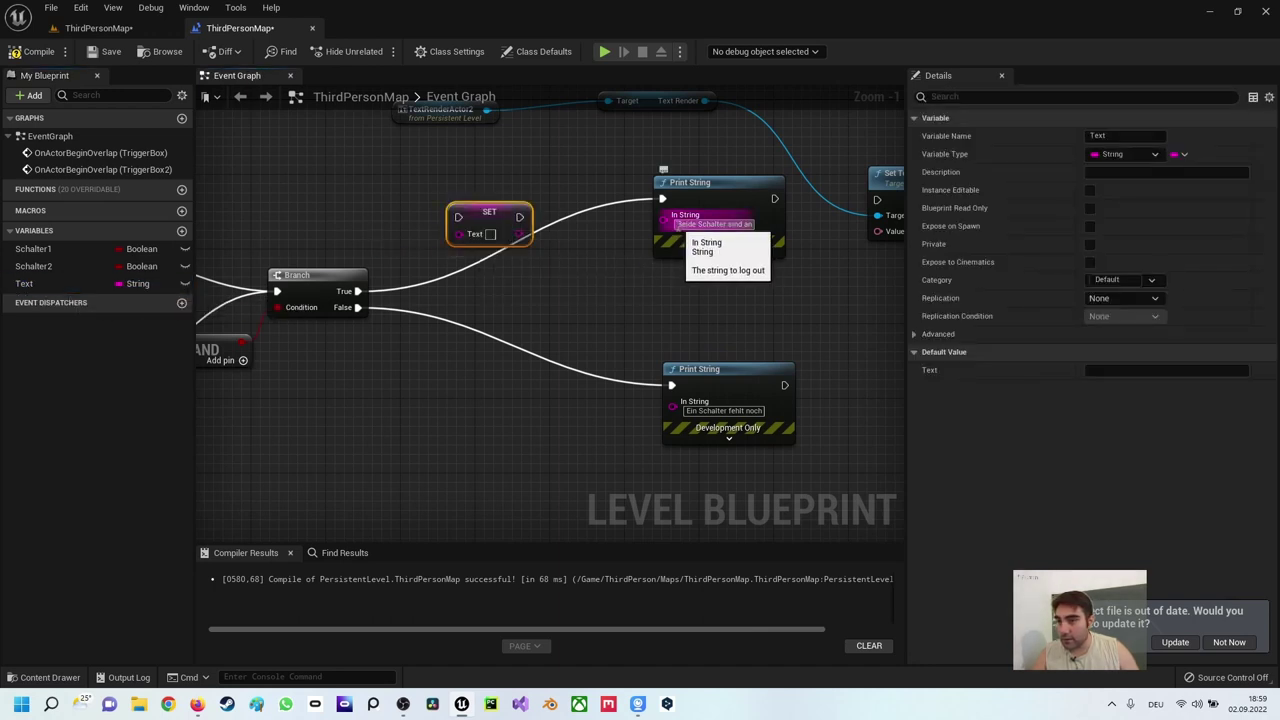
click(714, 224)
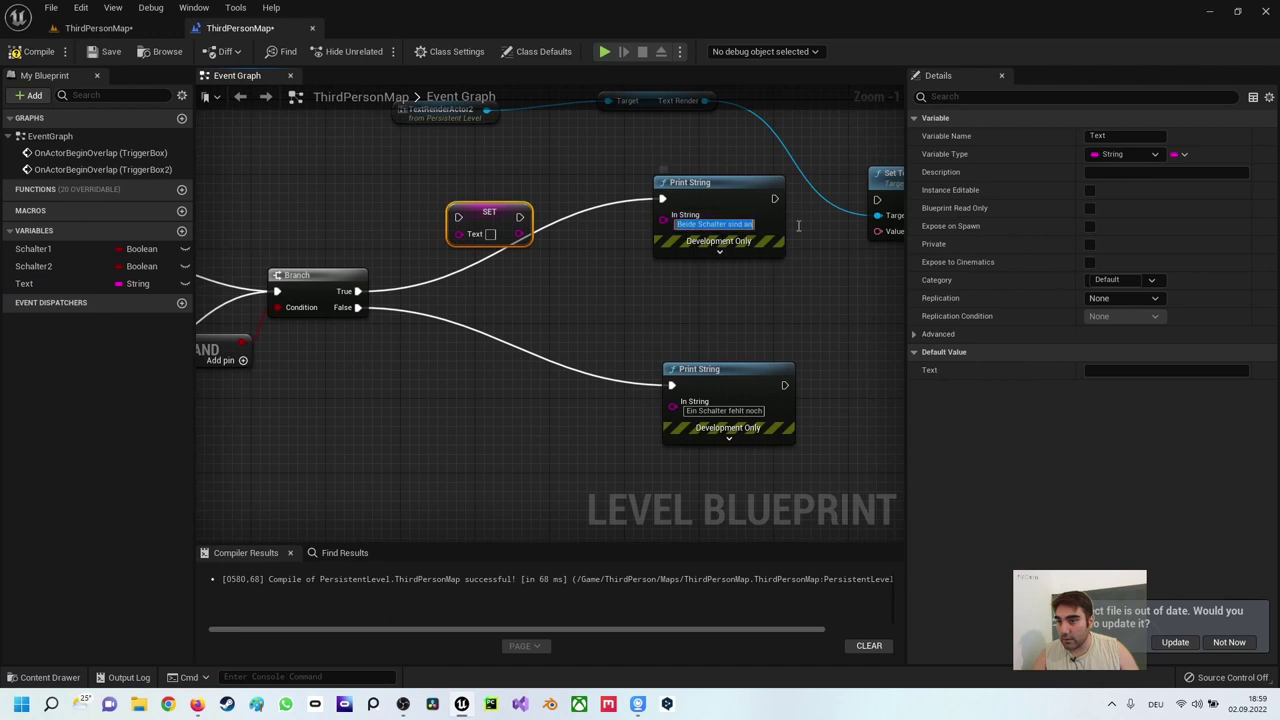
click(491, 235)
text(Beide Schalter sind an)
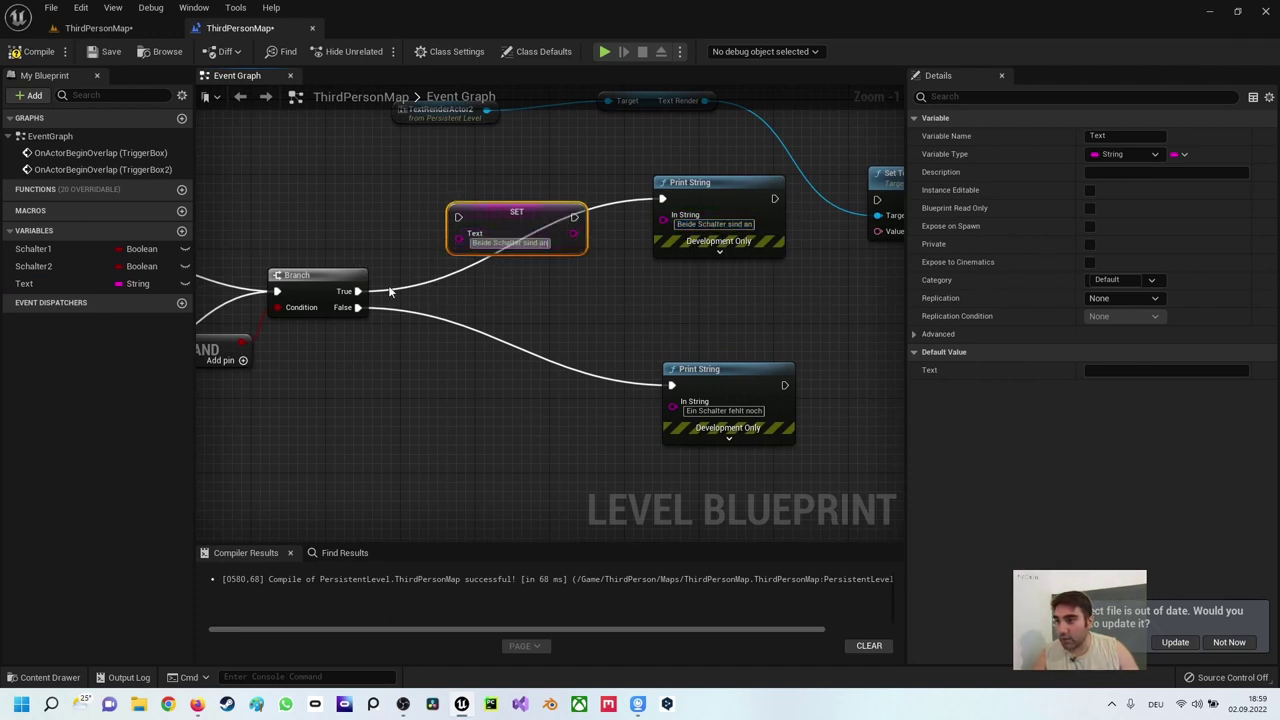
drag(357, 291, 458, 217)
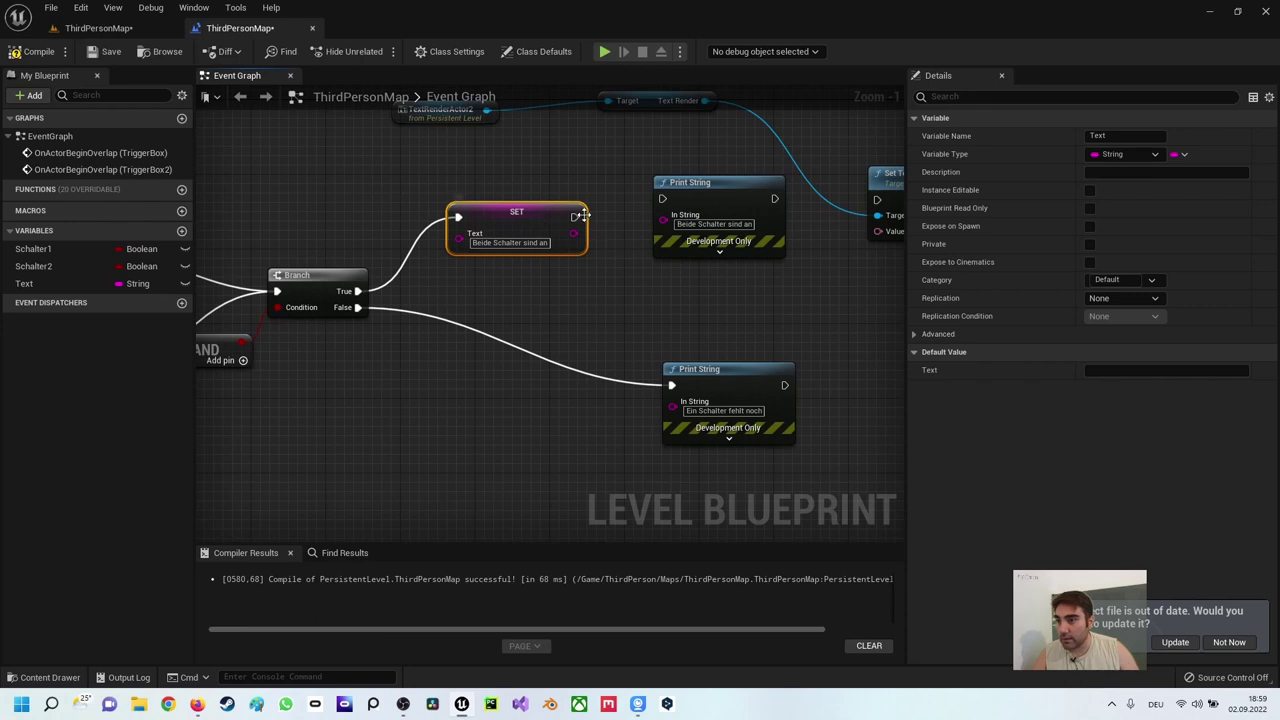
drag(582, 215, 662, 199)
right_drag(516, 292, 598, 202)
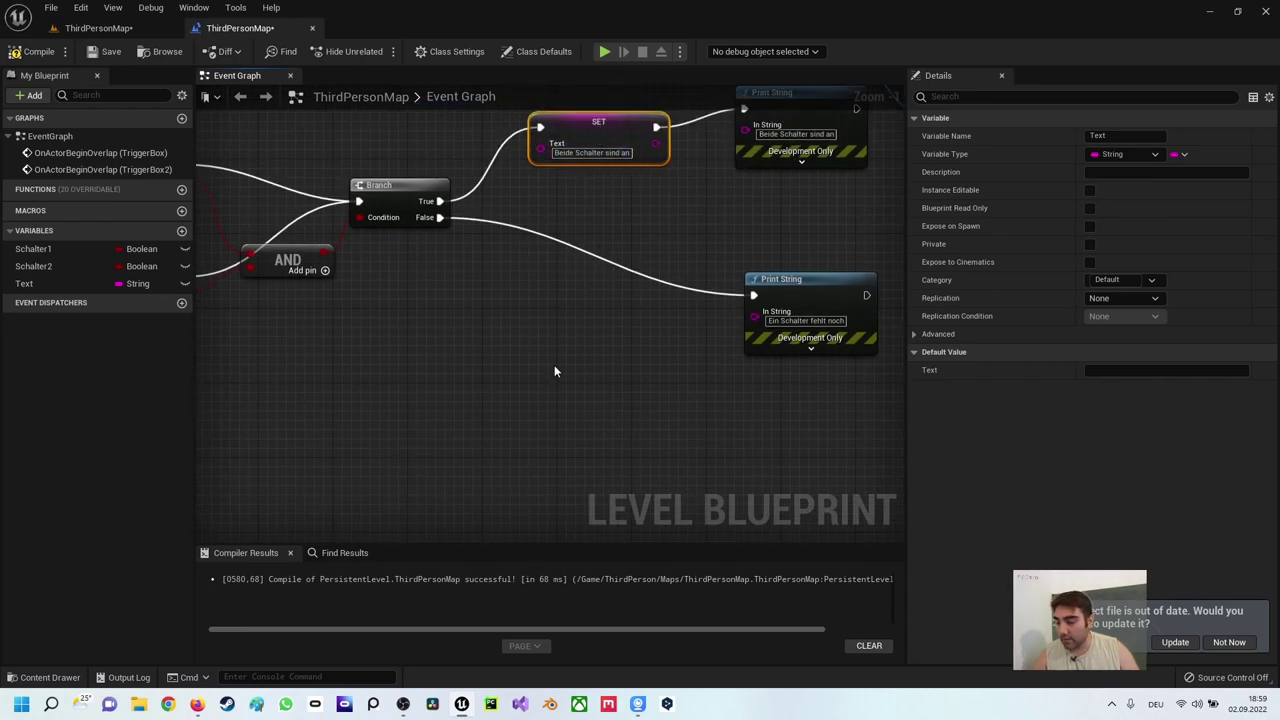
Step: Duplicate it for Branch False with 'Ein Schalter fehlt noch', wired to the lower Print String
key(ctrl+c)
key(ctrl+v)
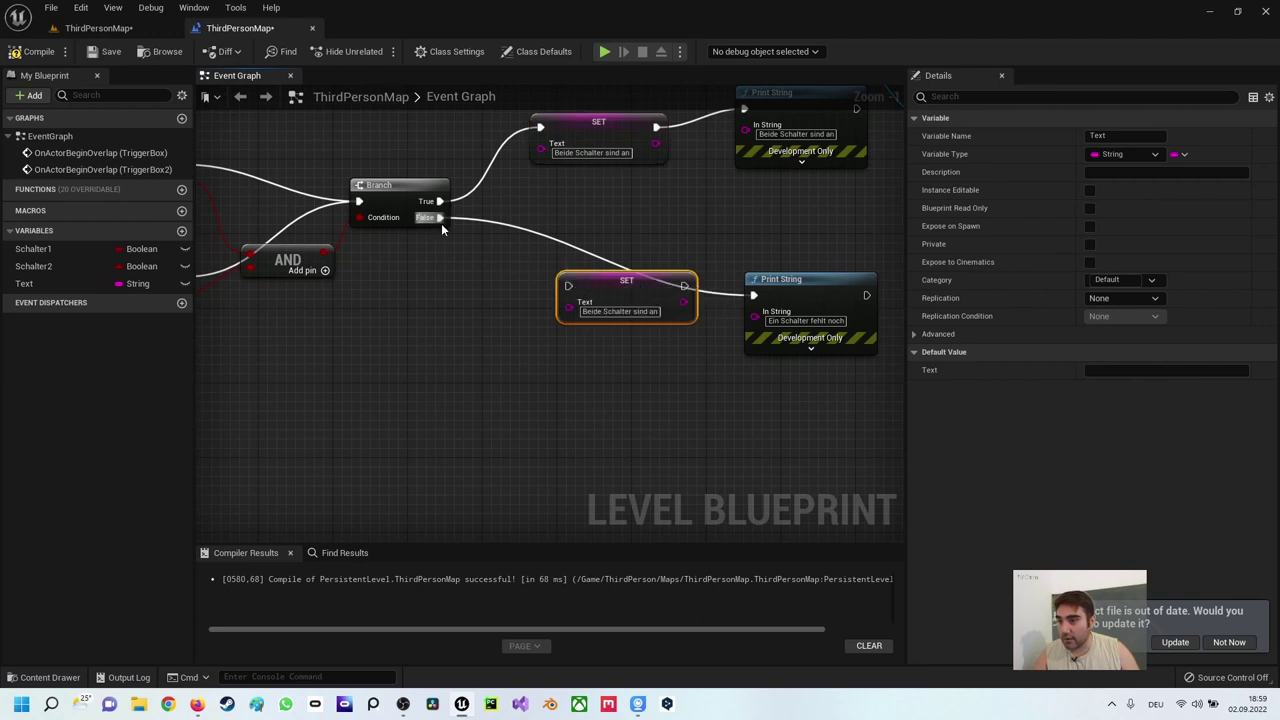
drag(439, 218, 568, 286)
drag(684, 286, 869, 321)
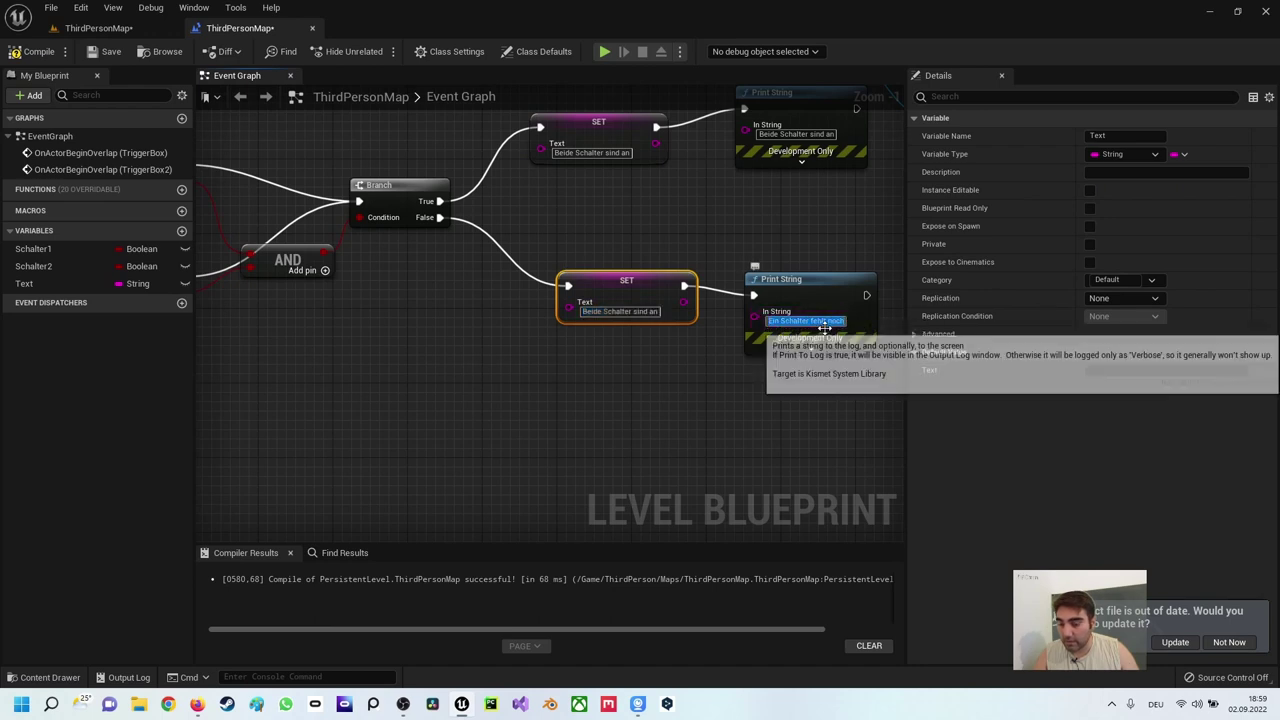
double_click(592, 311)
key(ctrl+a)
key(ctrl+v)
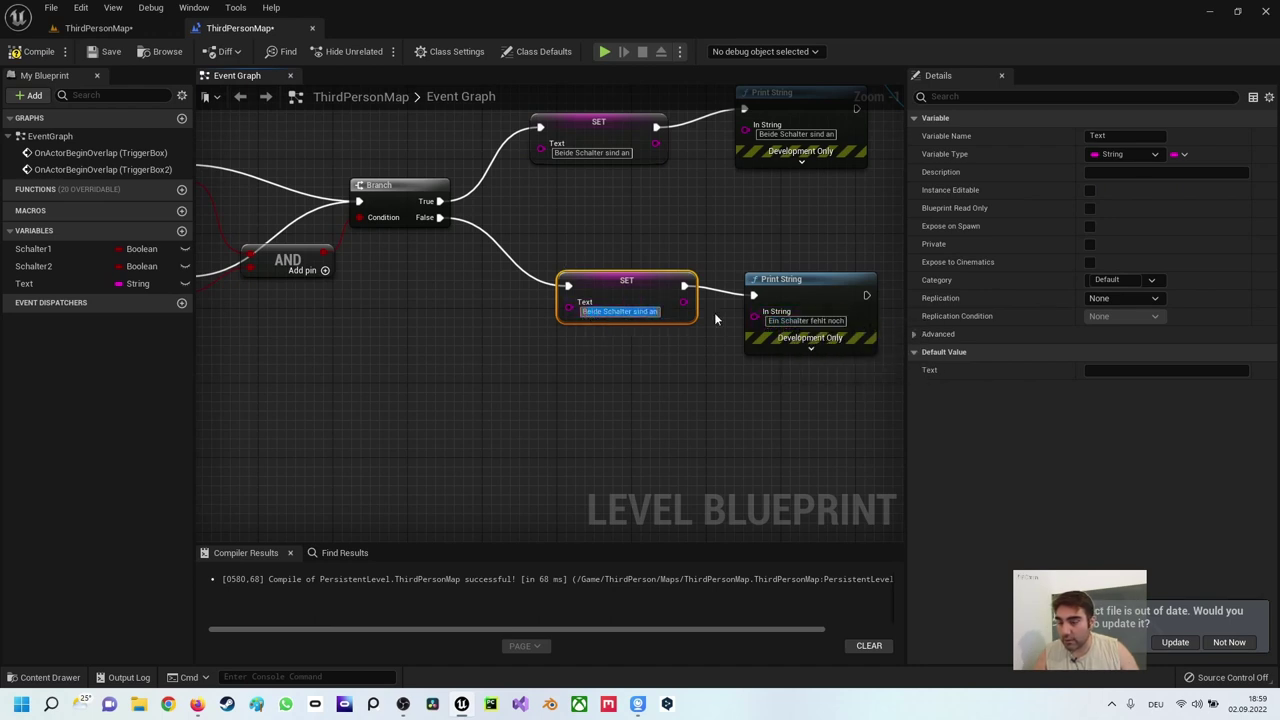
key(Return)
click(625, 263)
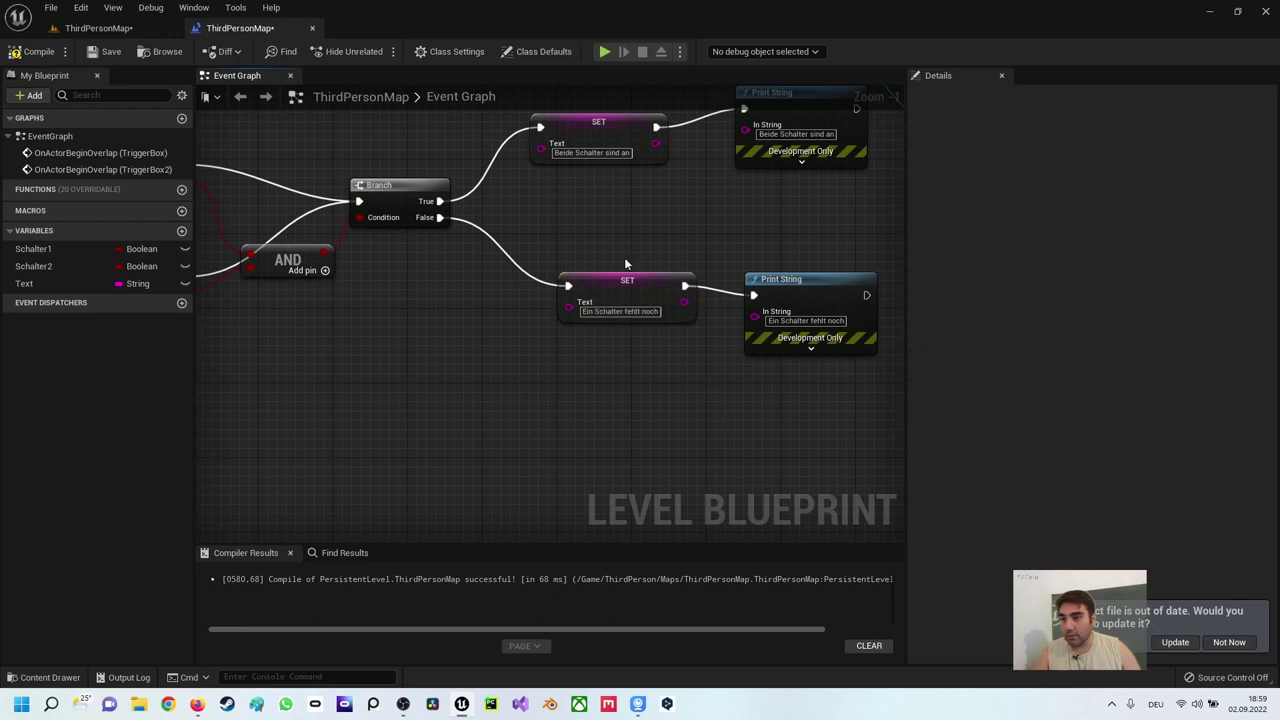
Step: Align the lower SET node with its Print String to tidy the graph
right_drag(575, 210, 553, 262)
drag(553, 262, 830, 150)
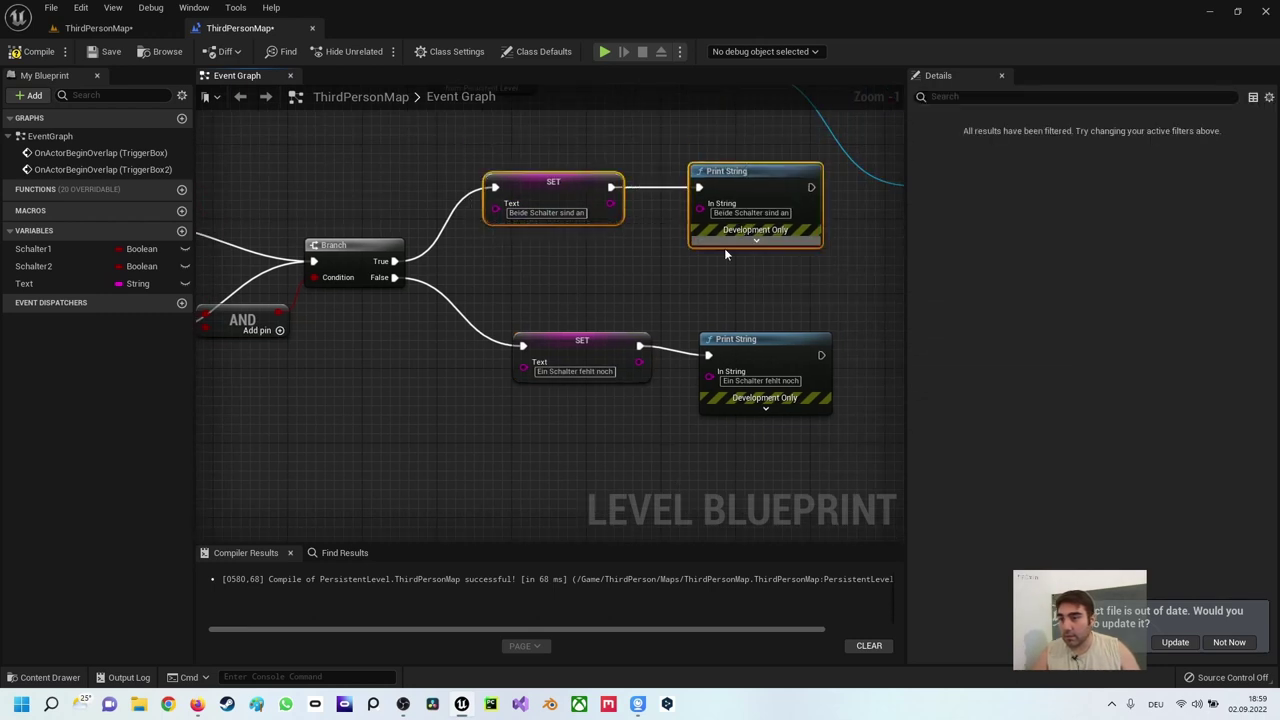
click(520, 286)
drag(520, 286, 715, 360)
key(q)
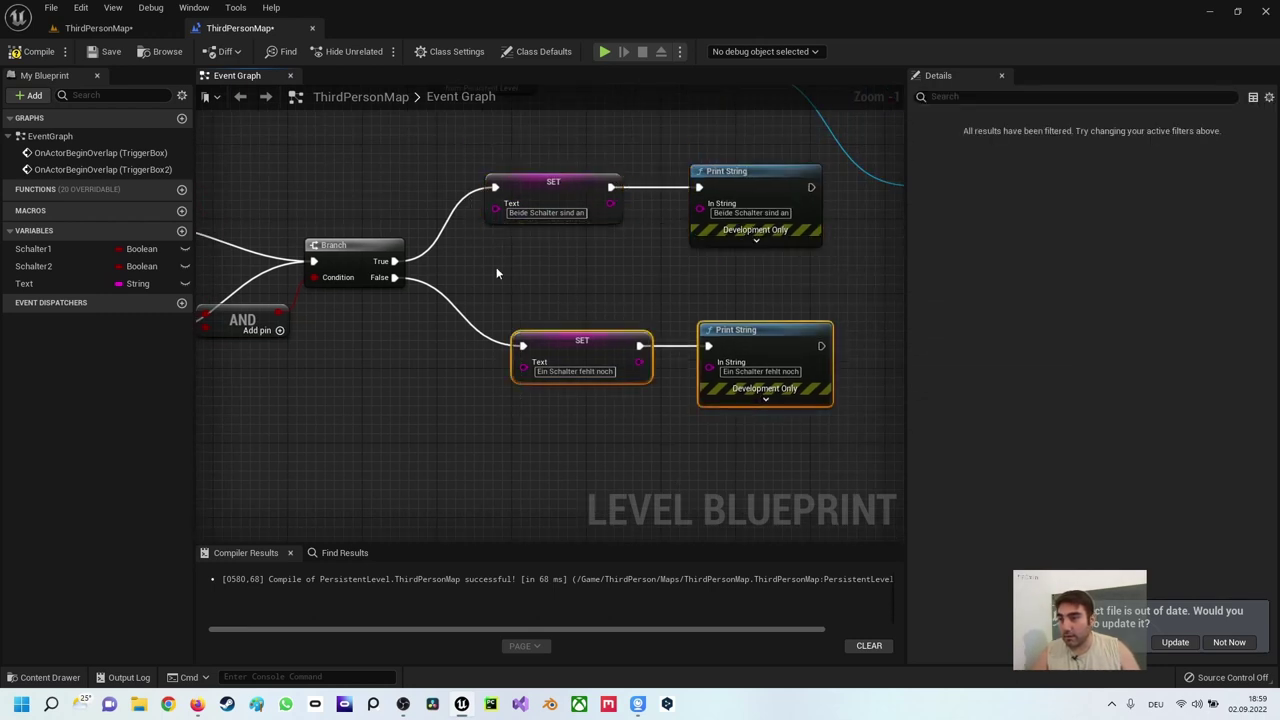
mouse_move(497, 272)
right_down()
mouse_move(565, 225)
mouse_move(462, 259)
right_up()
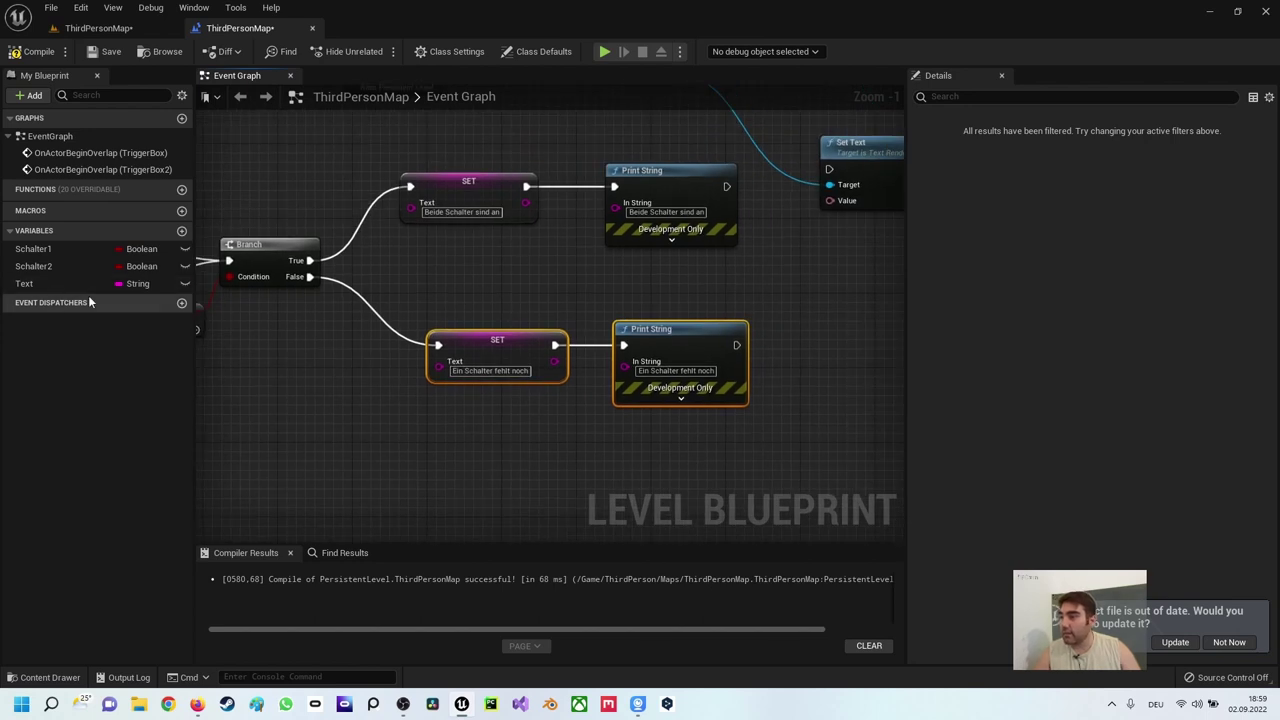
click(60, 285)
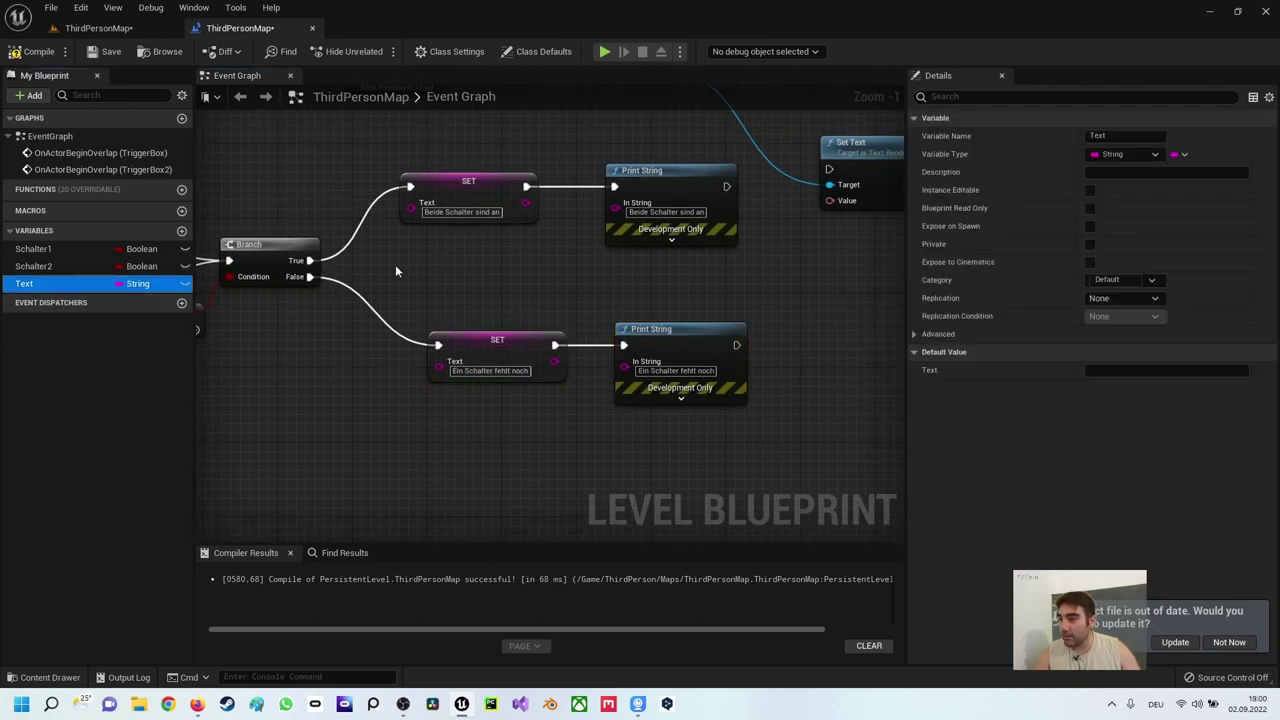
Step: Connect a Get Text node to Set Text's Value through a To Text (String) conversion
right_drag(396, 270, 617, 363)
click(800, 245)
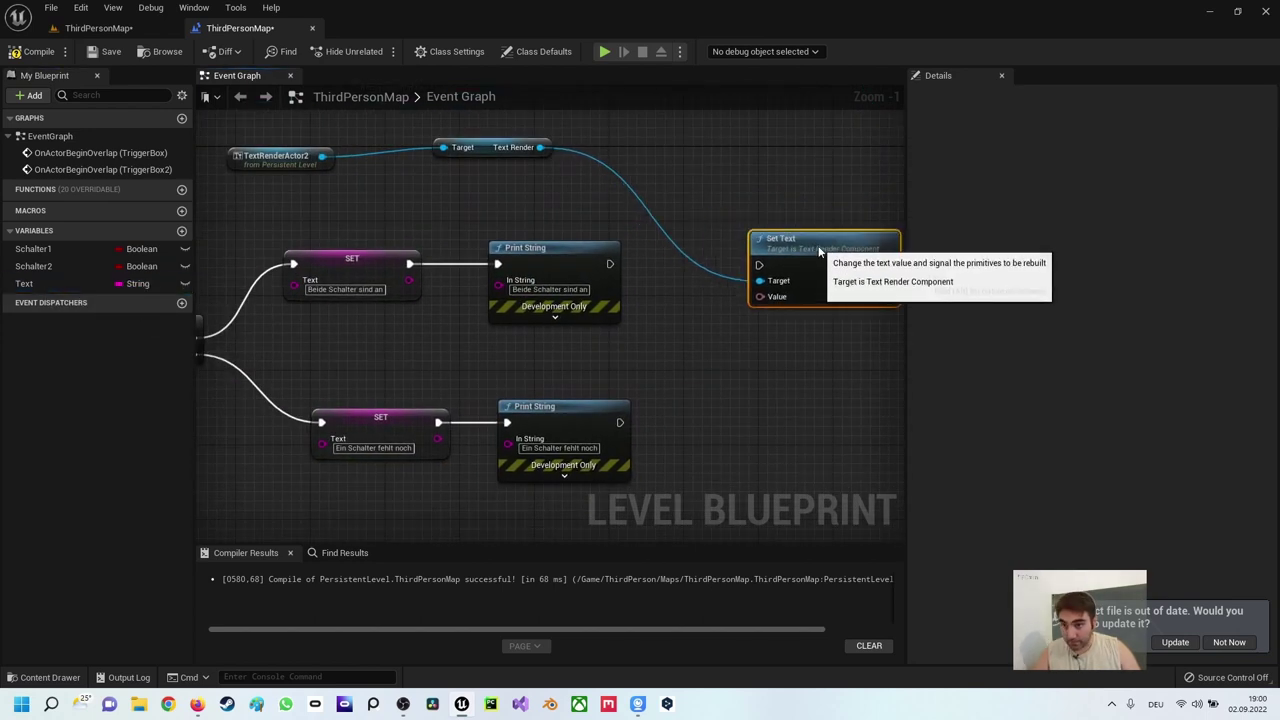
mouse_move(40, 284)
mouse_down()
mouse_move(678, 322)
mouse_move(710, 343)
mouse_up()
click(716, 353)
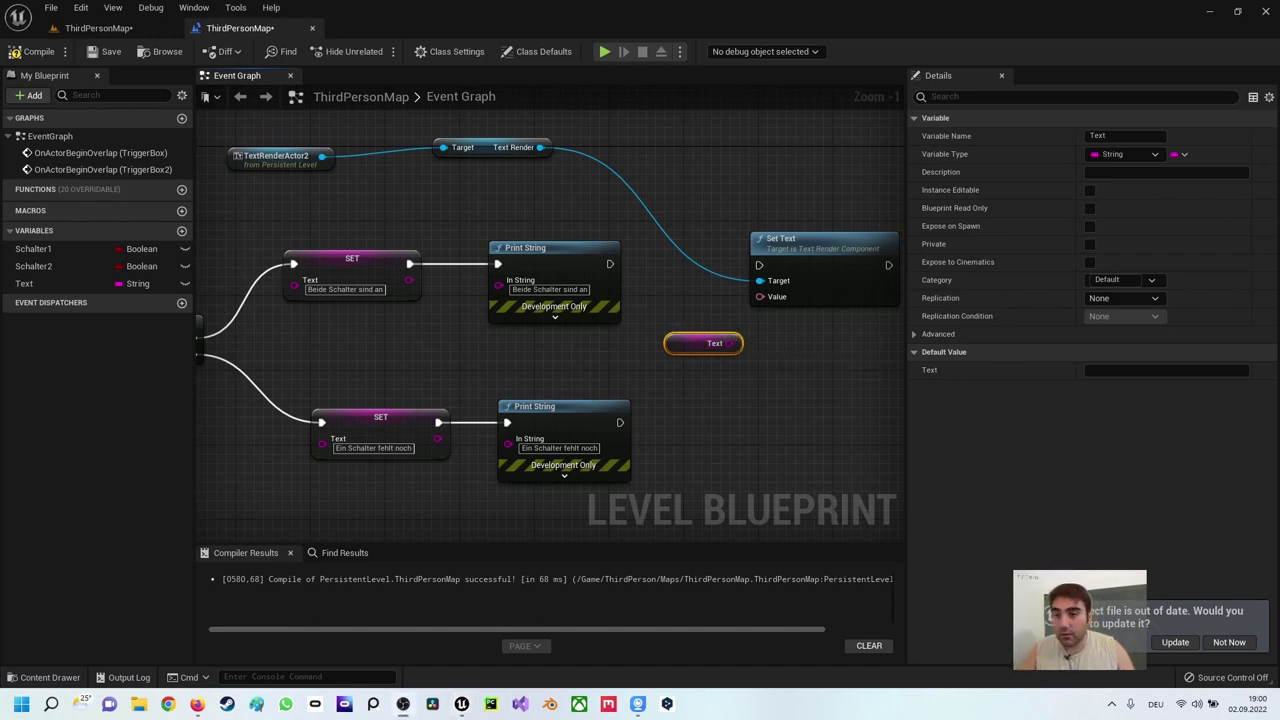
right_drag(799, 395, 678, 388)
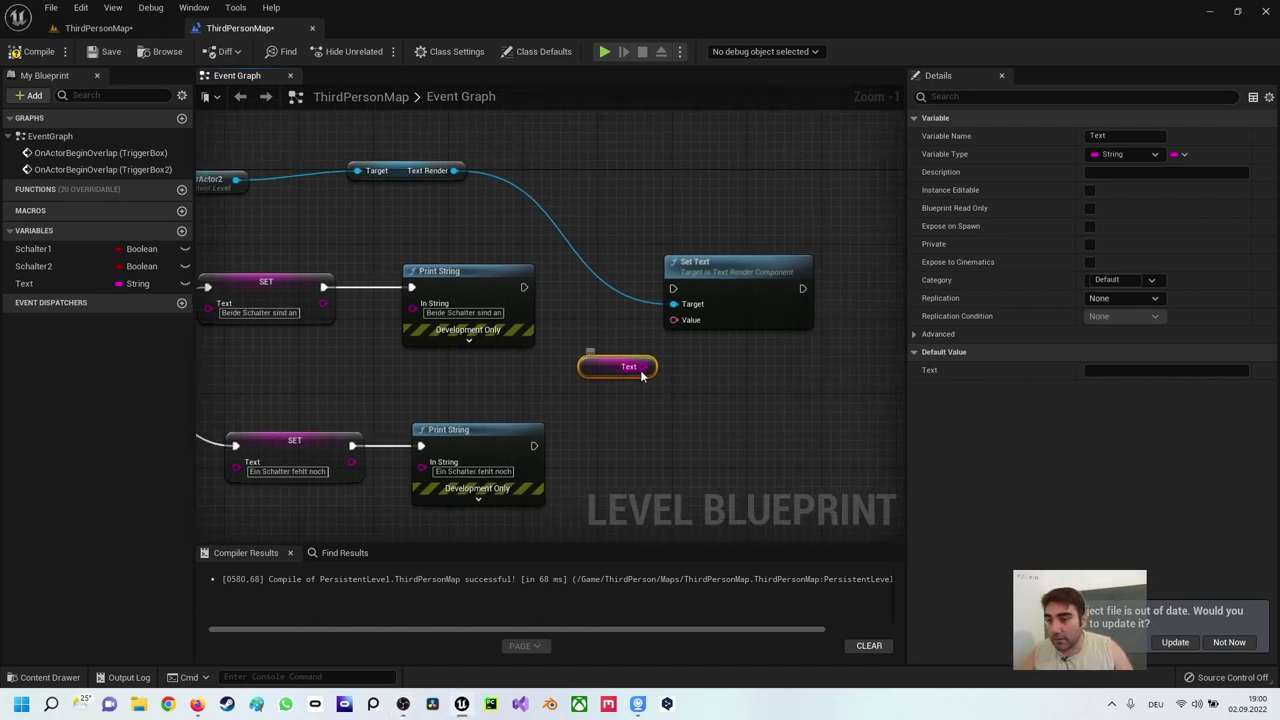
drag(642, 375, 674, 319)
drag(707, 281, 838, 263)
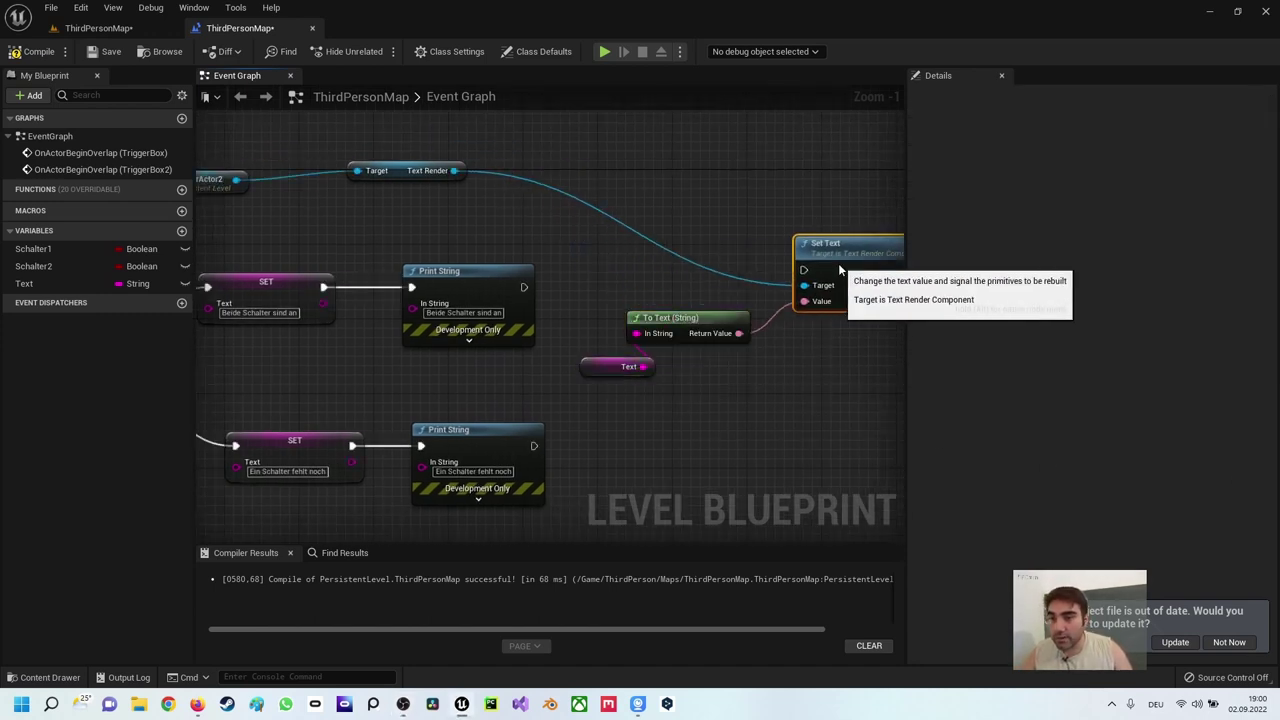
scroll(762, 372, down, 3)
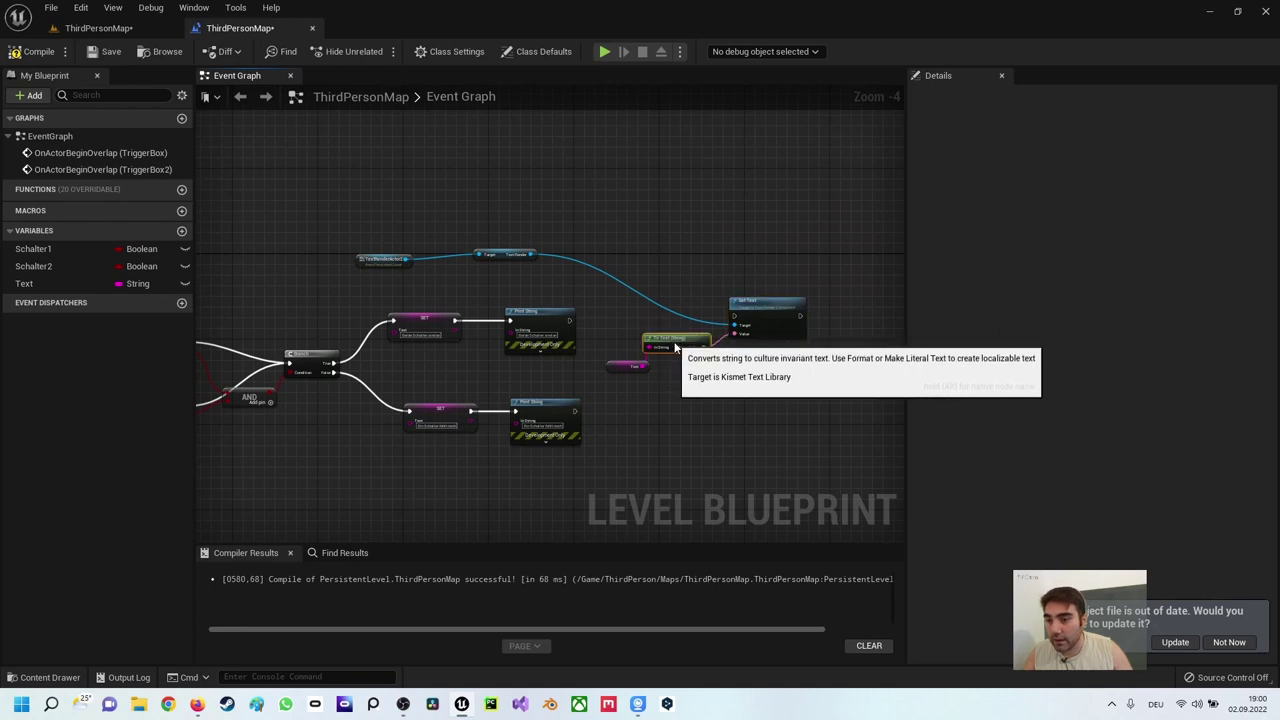
drag(675, 346, 685, 362)
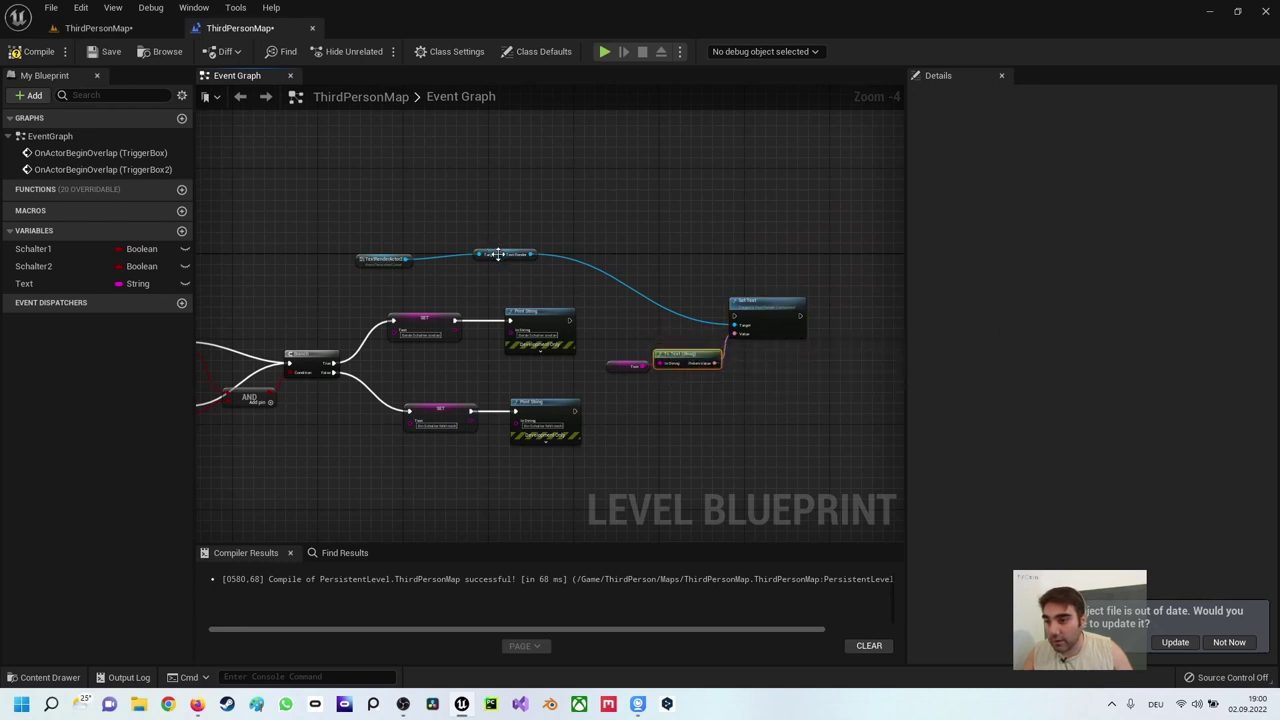
Step: Move the TextRender reference nodes beside Set Text and reposition the group
drag(497, 254, 673, 323)
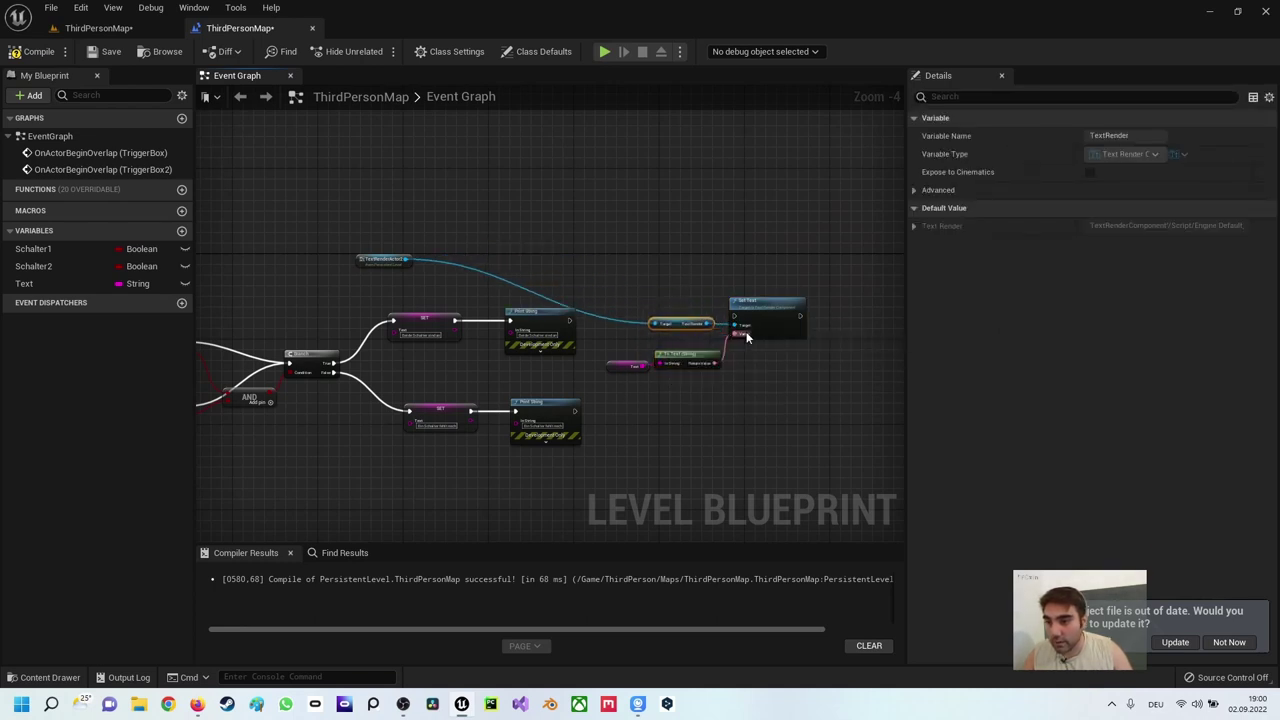
drag(380, 259, 601, 326)
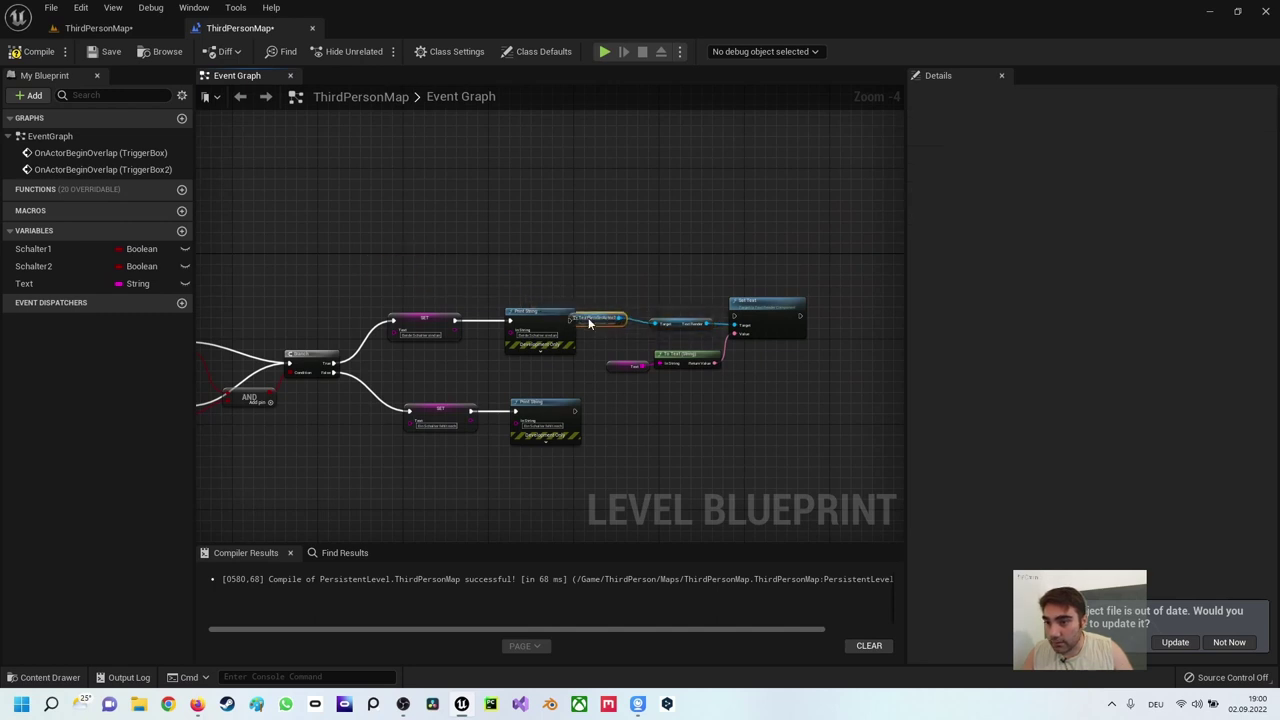
drag(600, 237, 782, 378)
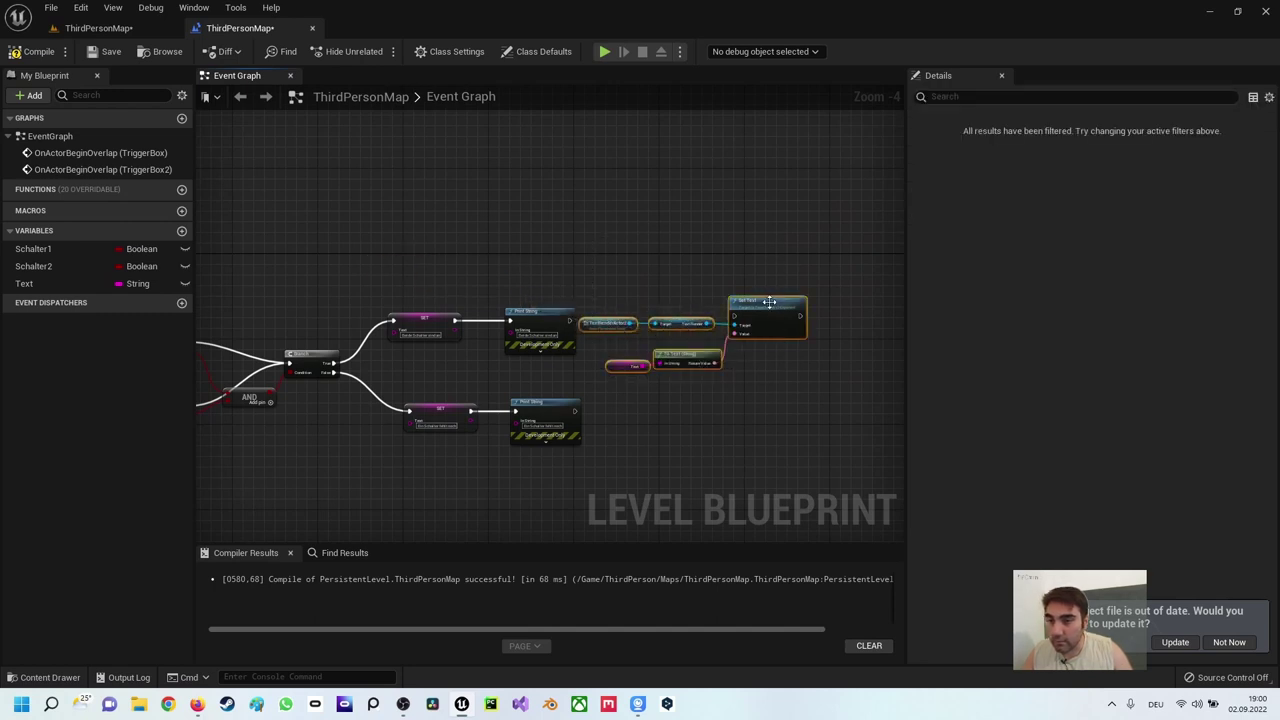
drag(768, 310, 806, 332)
click(674, 267)
scroll(634, 211, up, 5)
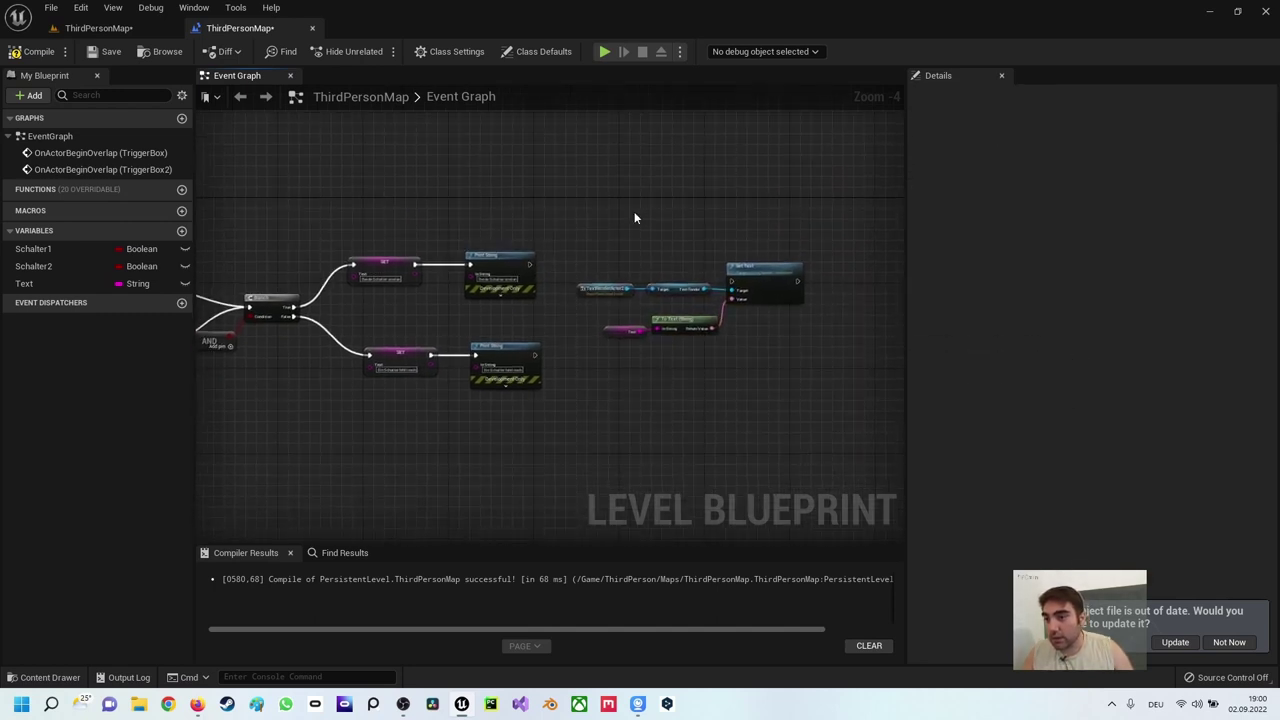
right_drag(560, 251, 707, 193)
scroll(707, 190, down, 3)
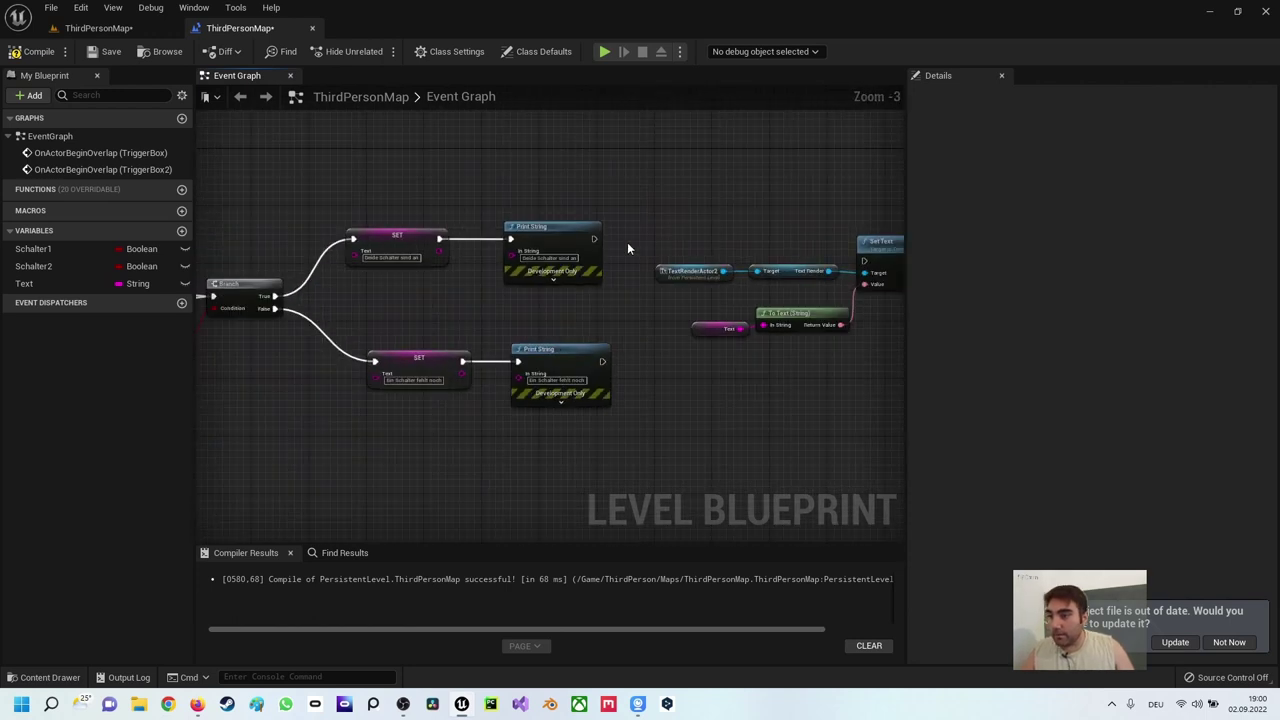
right_drag(627, 242, 467, 218)
Step: Wire both the upper and lower Print String outputs into Set Text
drag(528, 229, 797, 250)
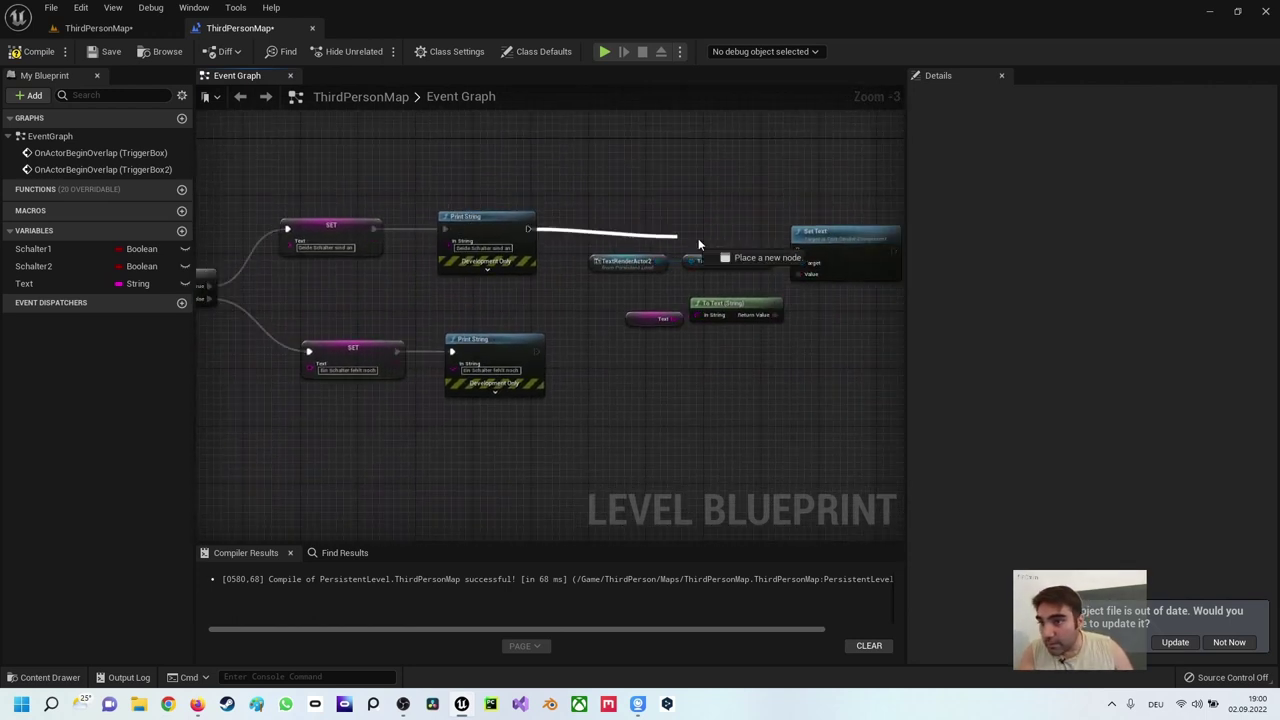
drag(536, 351, 797, 251)
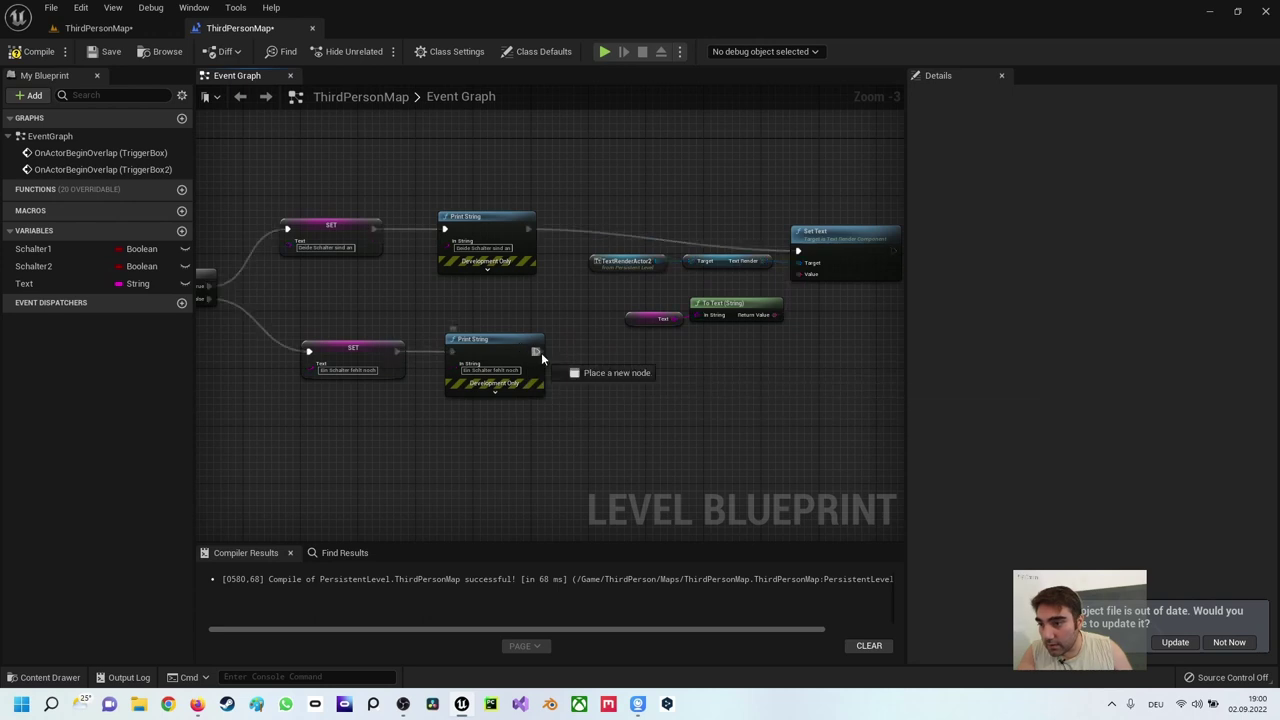
scroll(746, 281, down, 4)
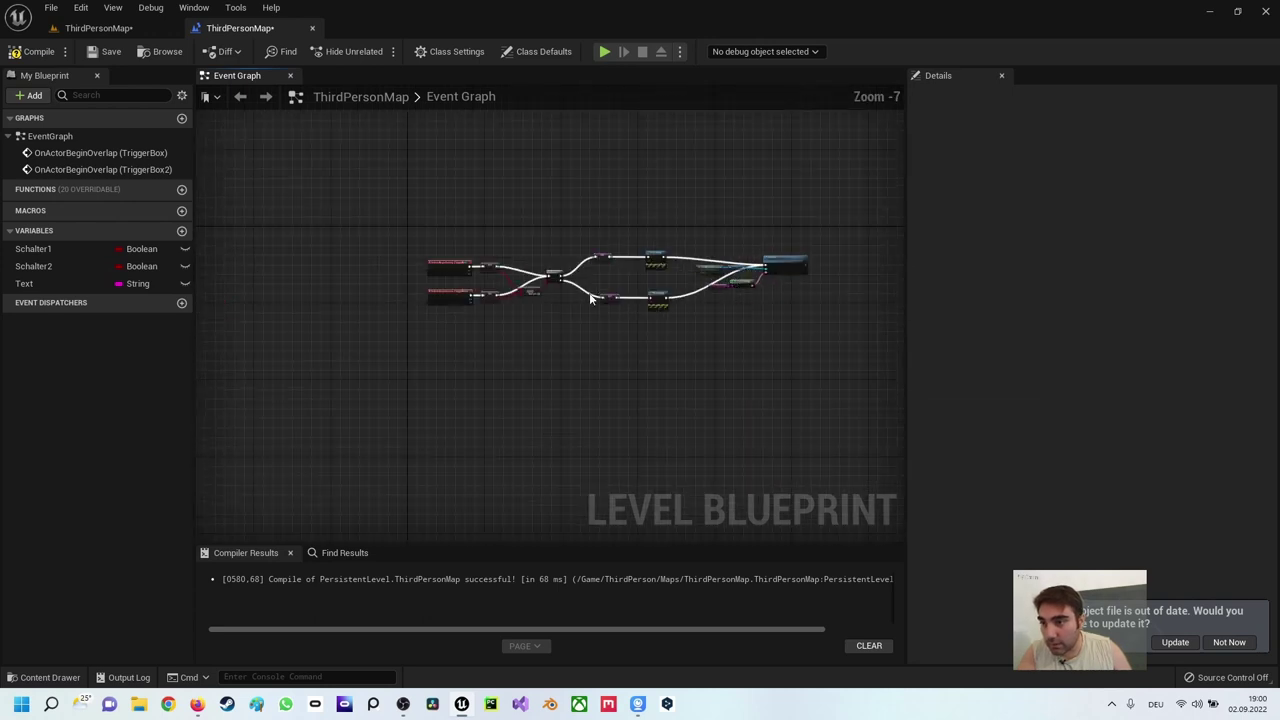
scroll(590, 298, up, 2)
scroll(575, 285, up, 3)
Step: Pan and zoom across the events, AND, Branch and Set Text nodes, then return to the level
right_drag(590, 280, 422, 280)
scroll(547, 247, down, 3)
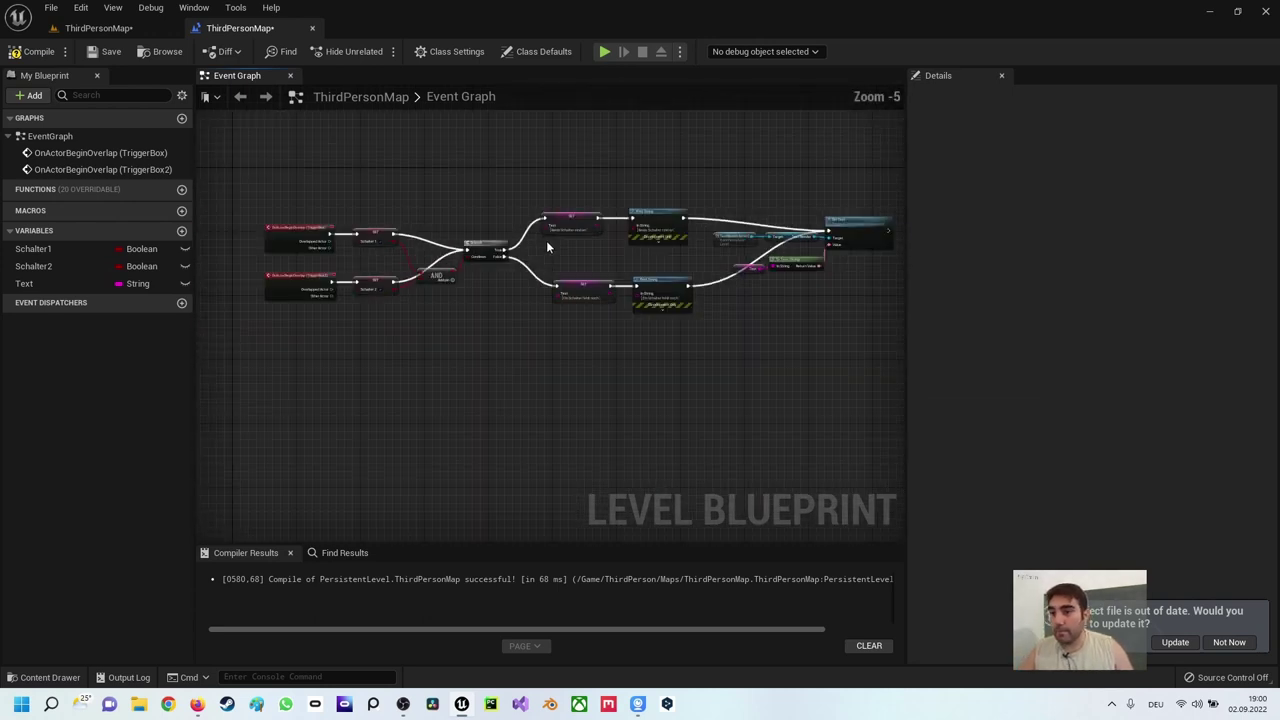
mouse_move(546, 240)
right_down()
mouse_move(480, 258)
mouse_move(622, 264)
right_up()
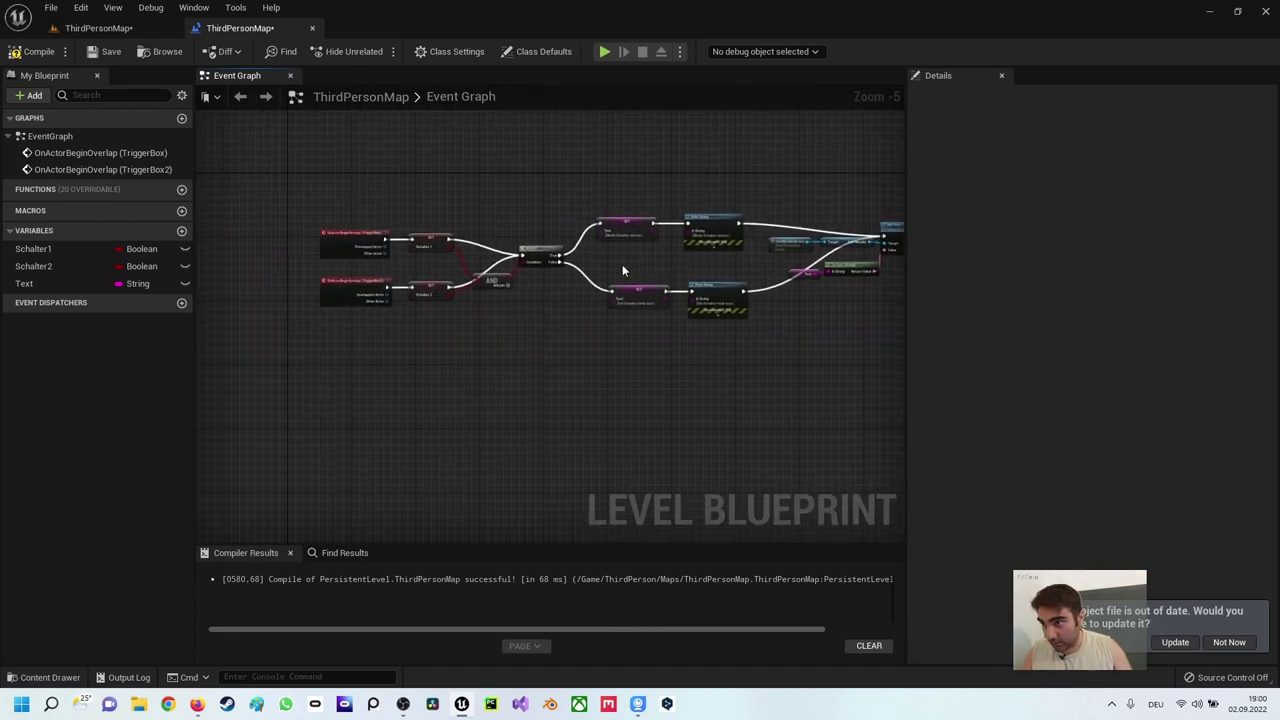
scroll(622, 268, up, 2)
right_drag(320, 260, 545, 265)
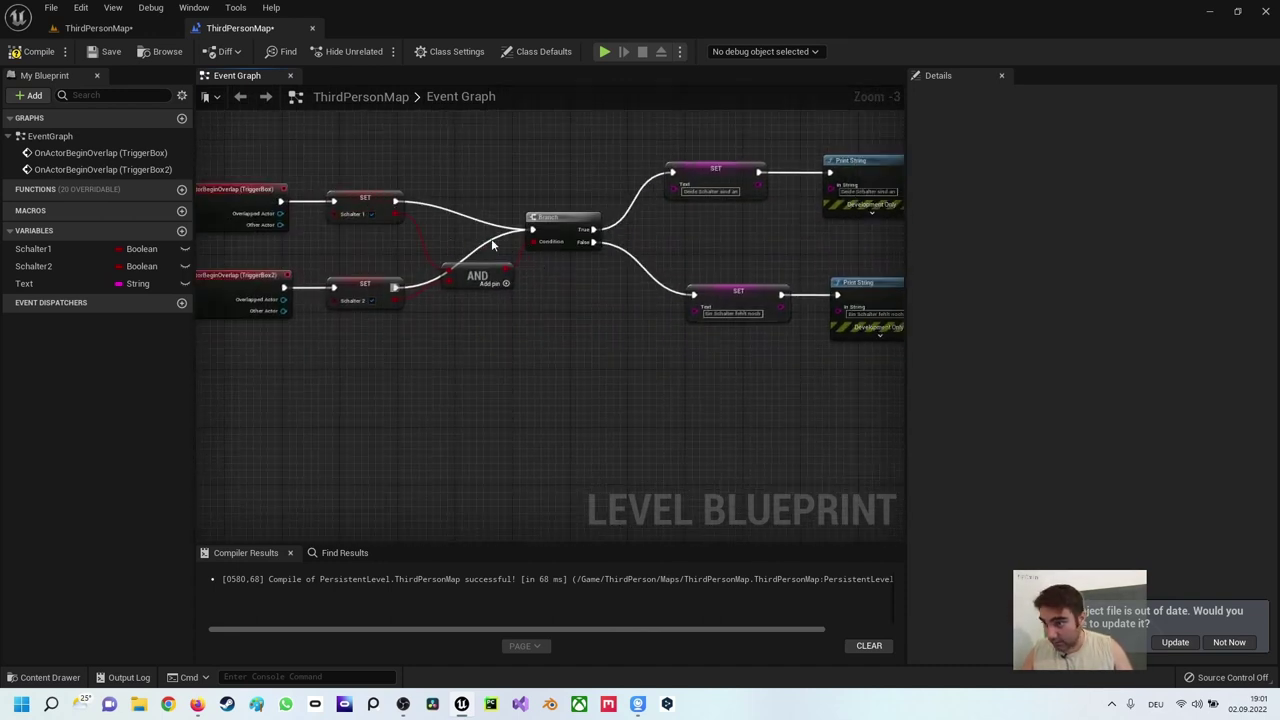
right_drag(650, 244, 600, 232)
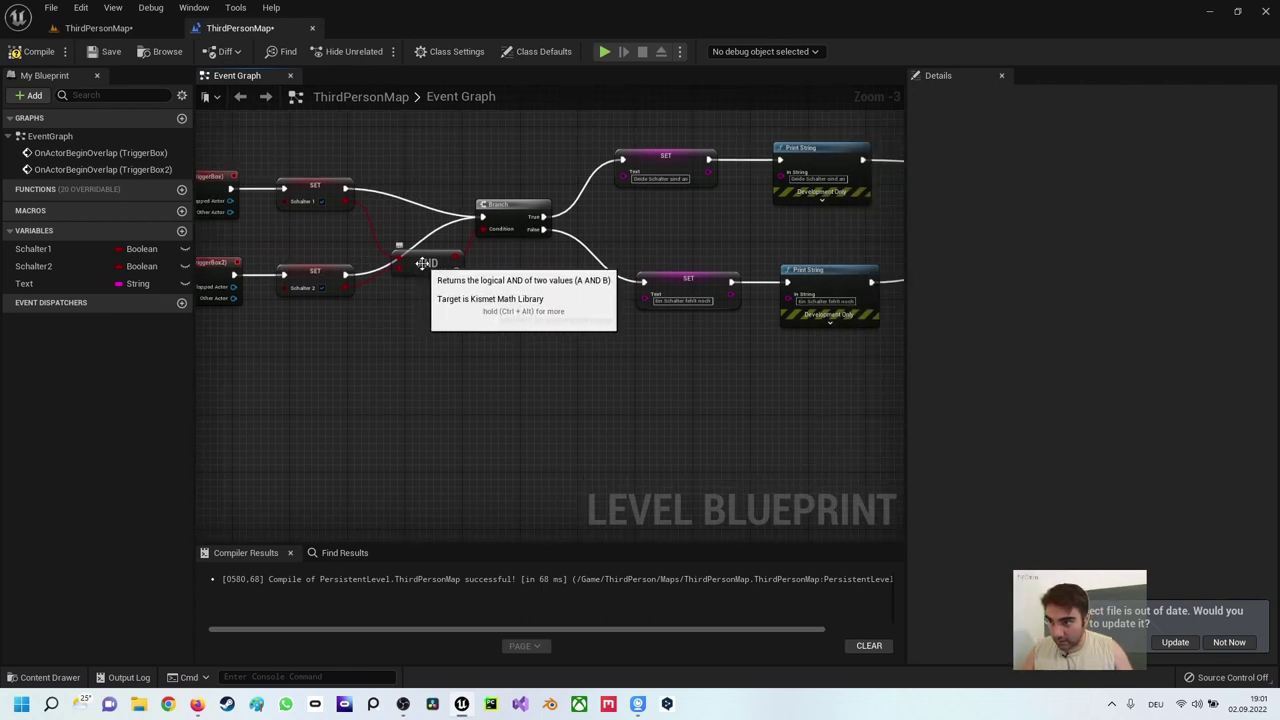
mouse_move(701, 320)
right_down()
mouse_move(563, 289)
mouse_move(440, 288)
right_up()
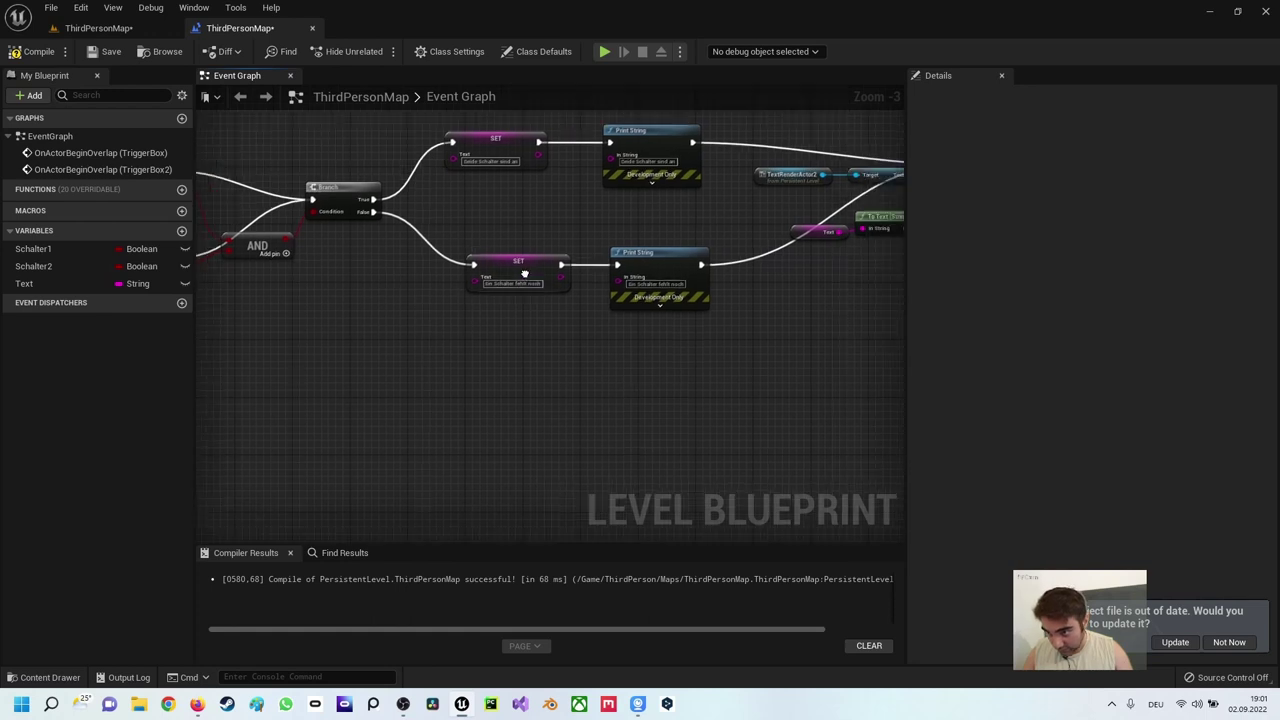
right_drag(686, 270, 504, 326)
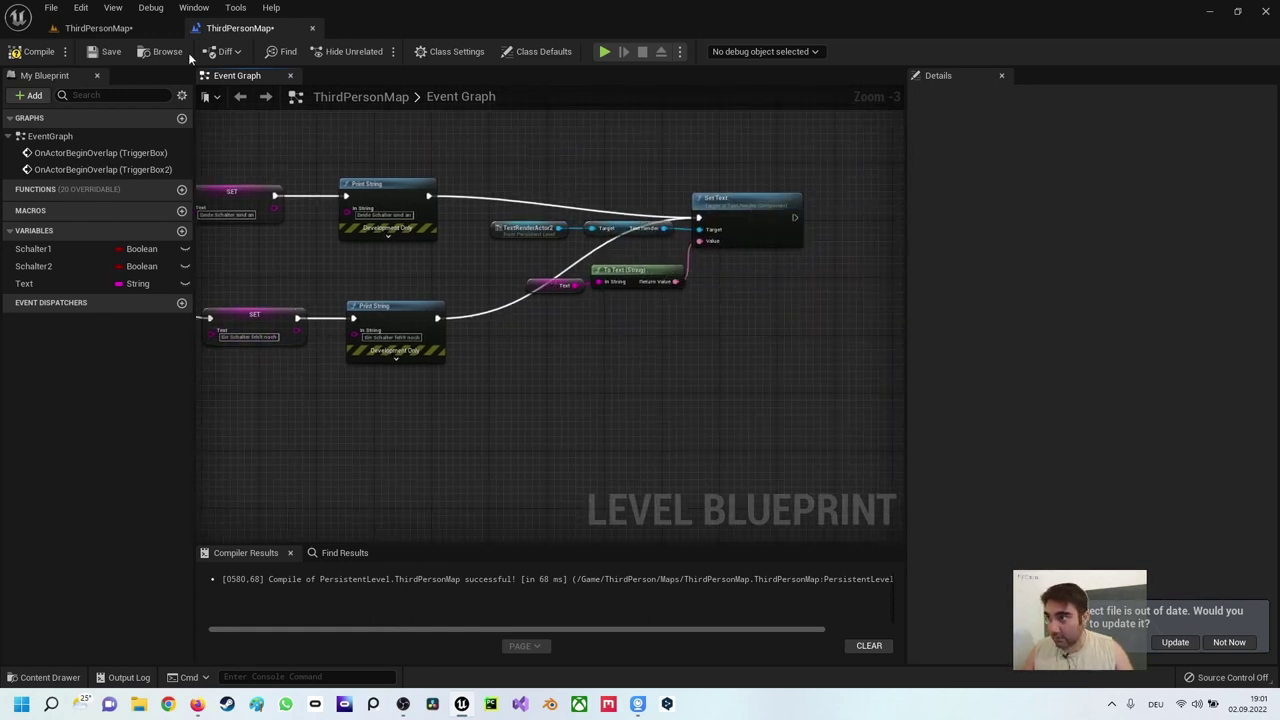
click(95, 30)
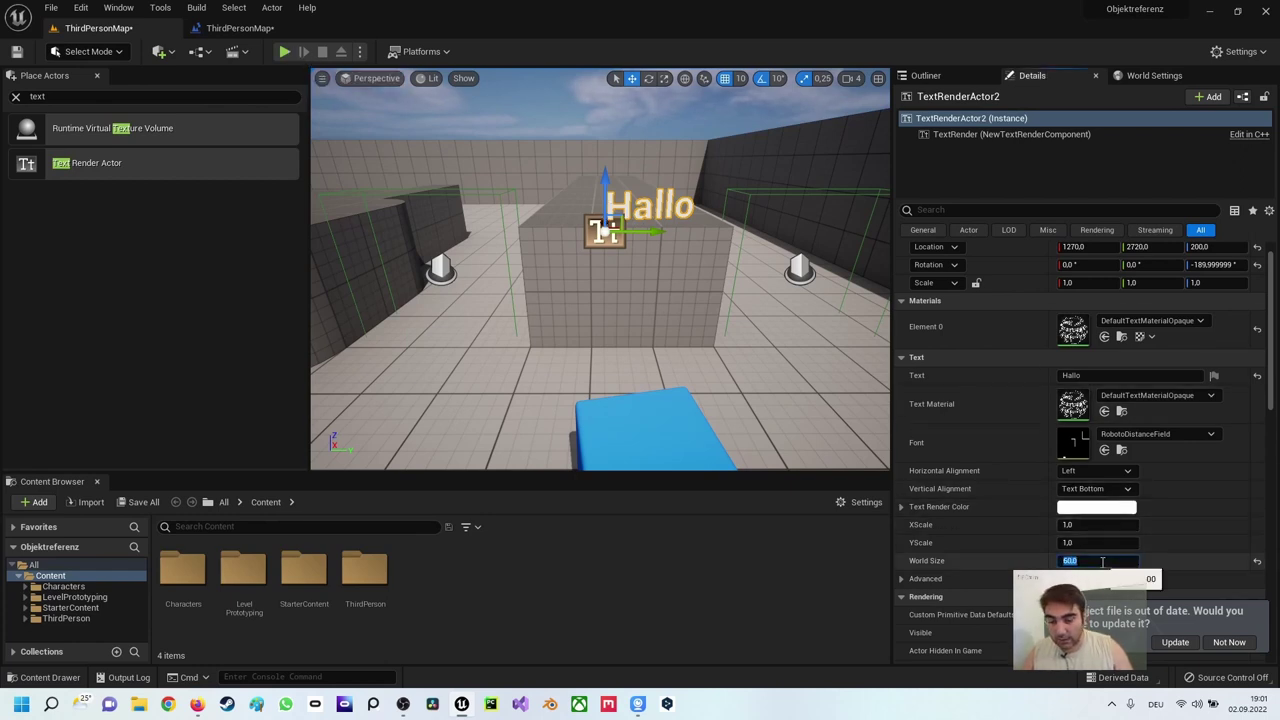
text(200)
Step: Resize the Hallo text to World Size 100, place it on the wall top, and save the map
key(Return)
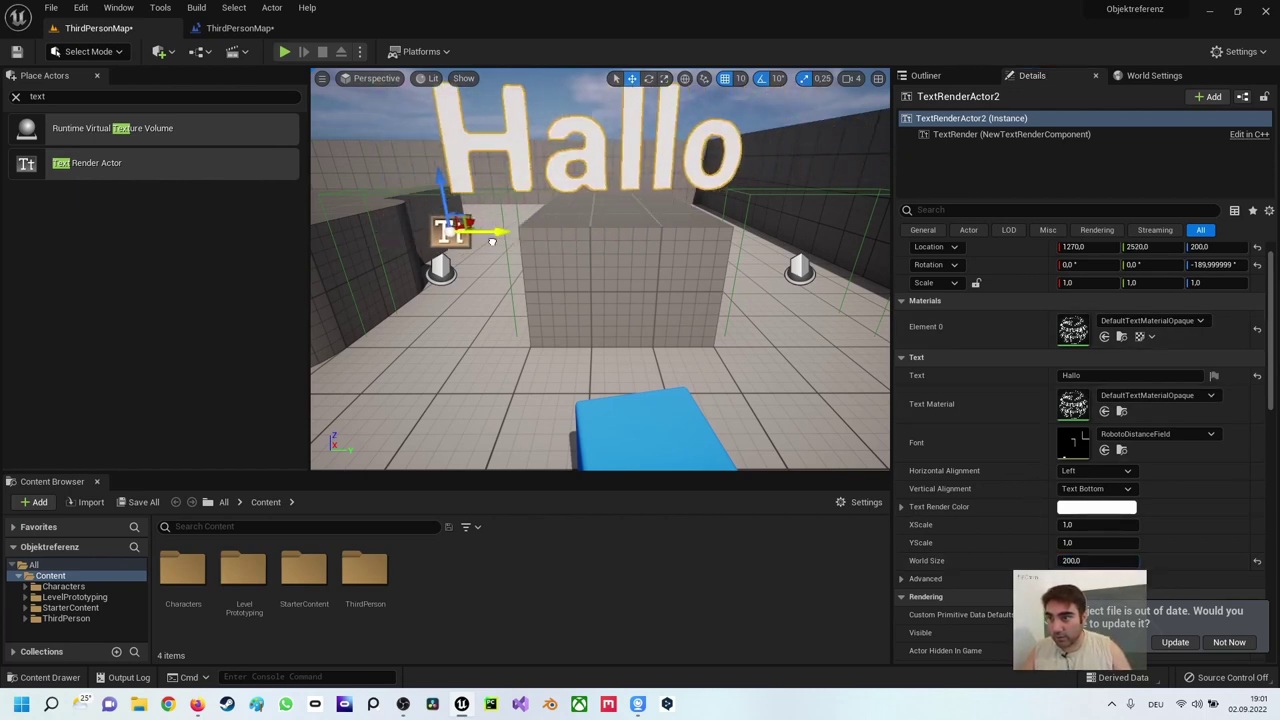
drag(638, 233, 500, 233)
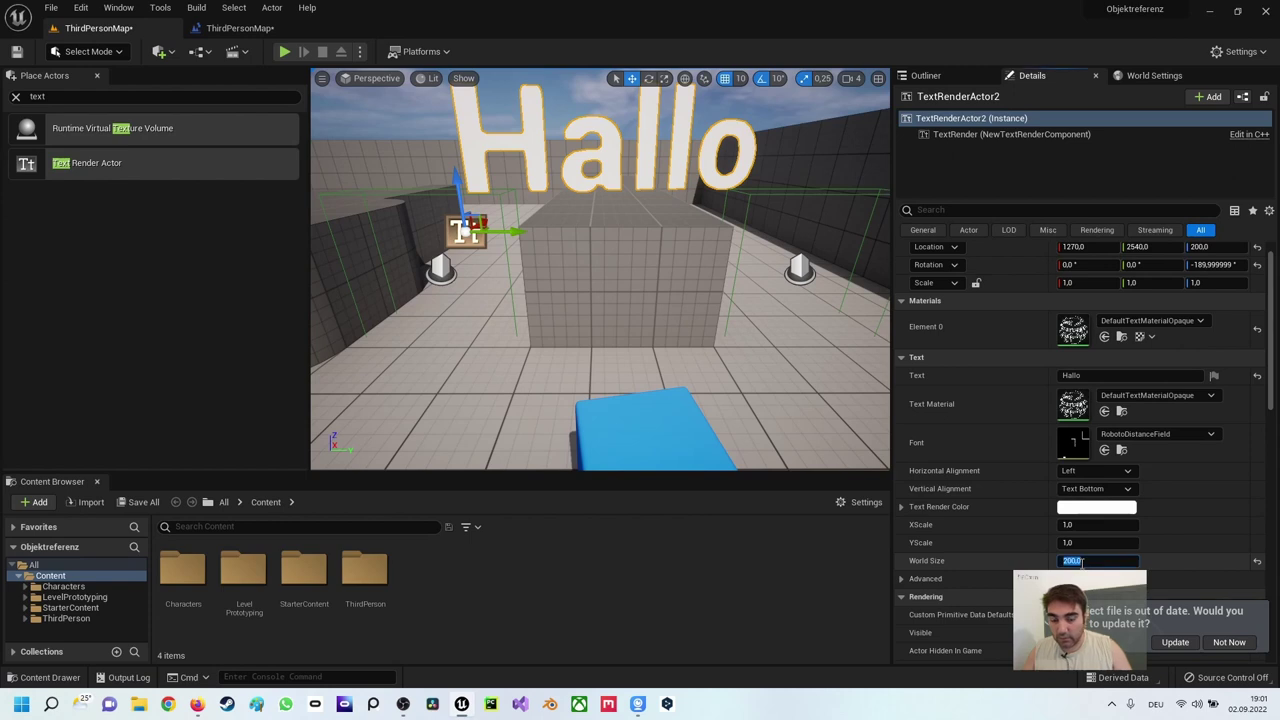
text(100)
key(Return)
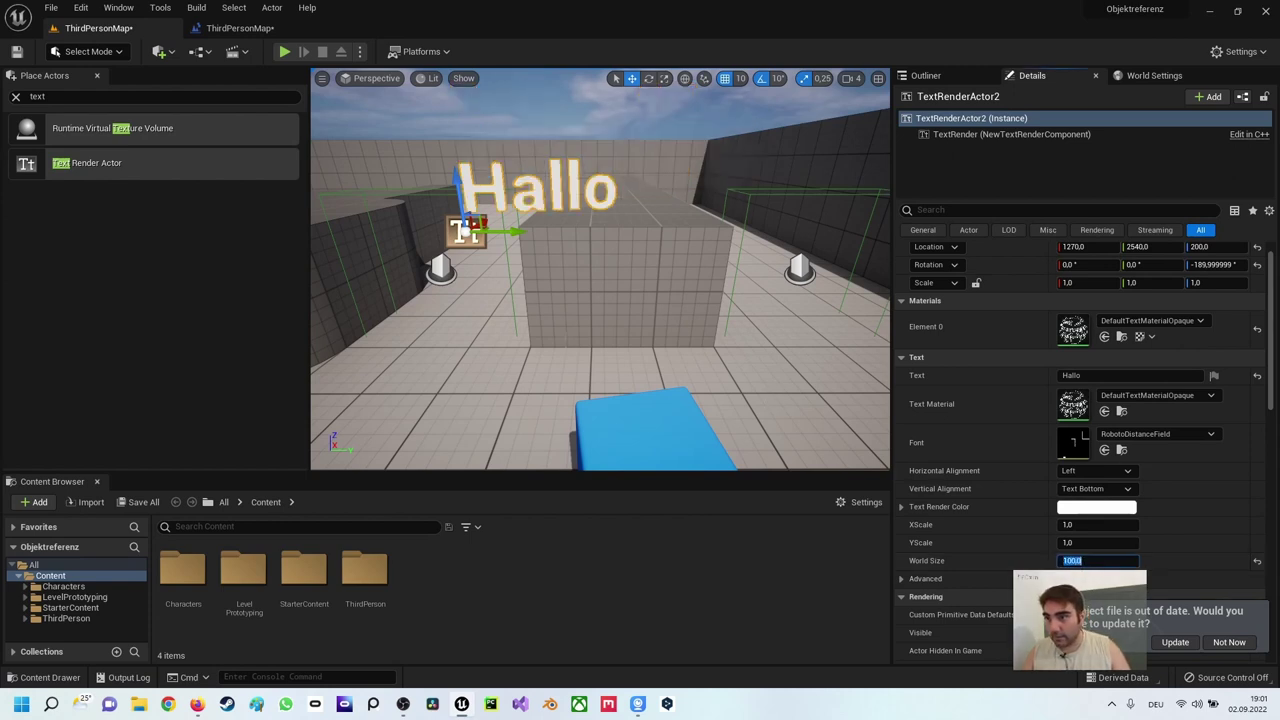
alt+drag(465, 226, 577, 278)
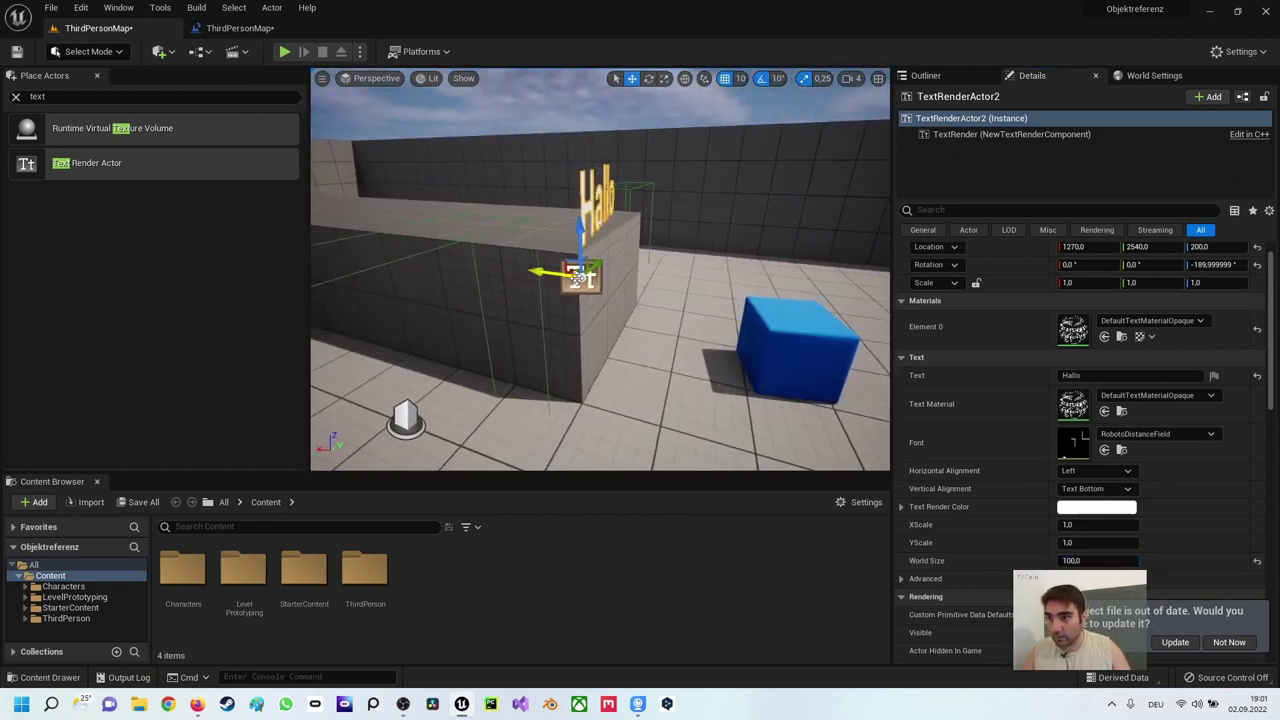
drag(590, 265, 485, 233)
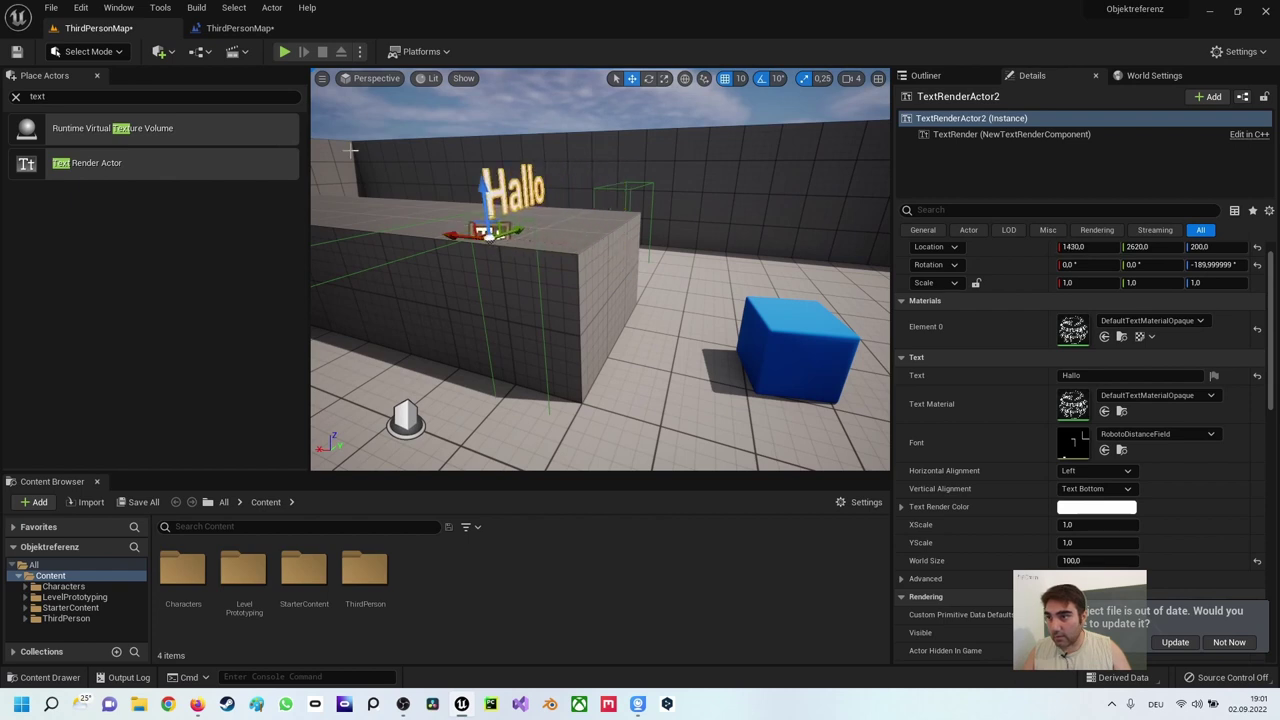
key(ctrl+s)
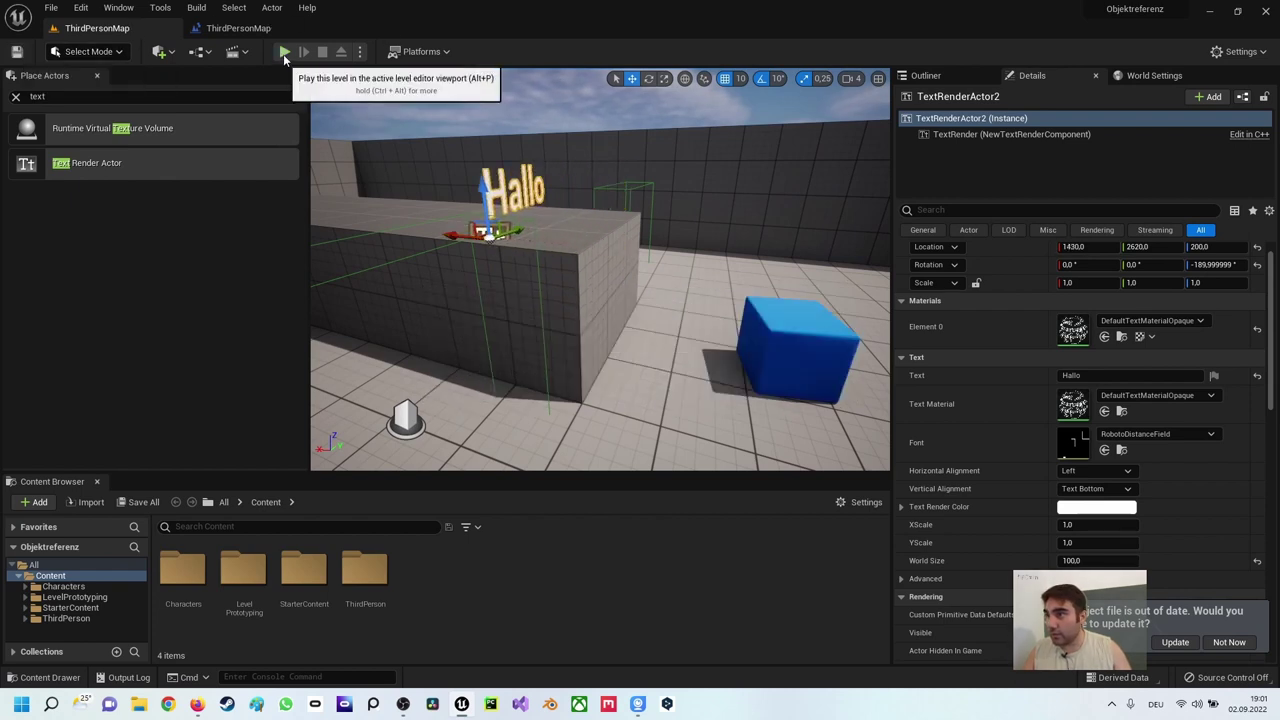
click(224, 31)
Step: Compile and save the Level Blueprint, then play and walk the character through both trigger boxes
click(37, 53)
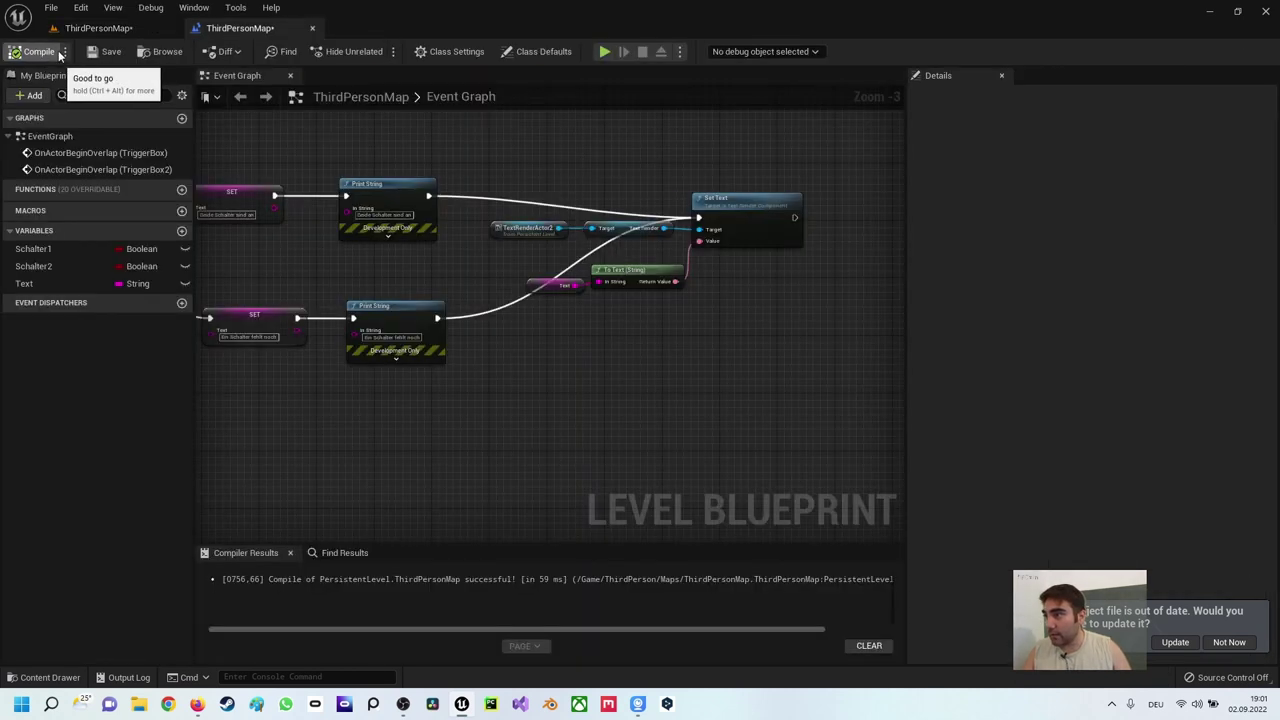
click(97, 56)
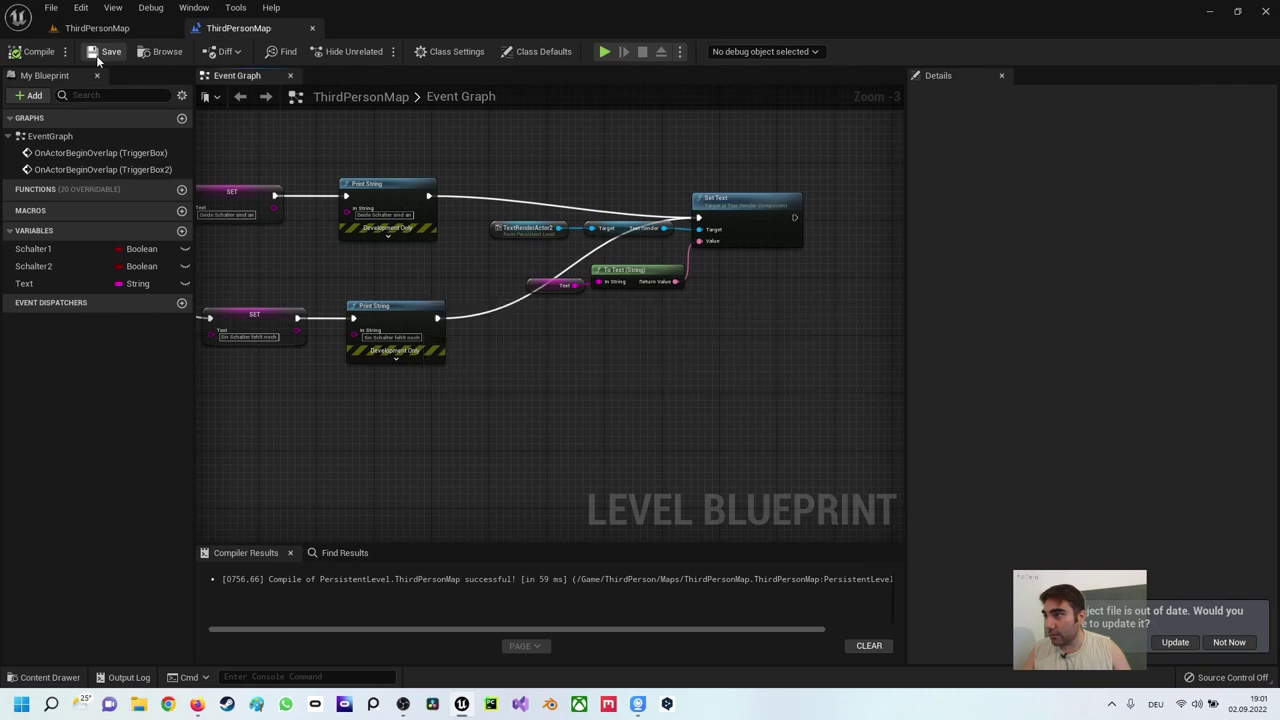
click(605, 53)
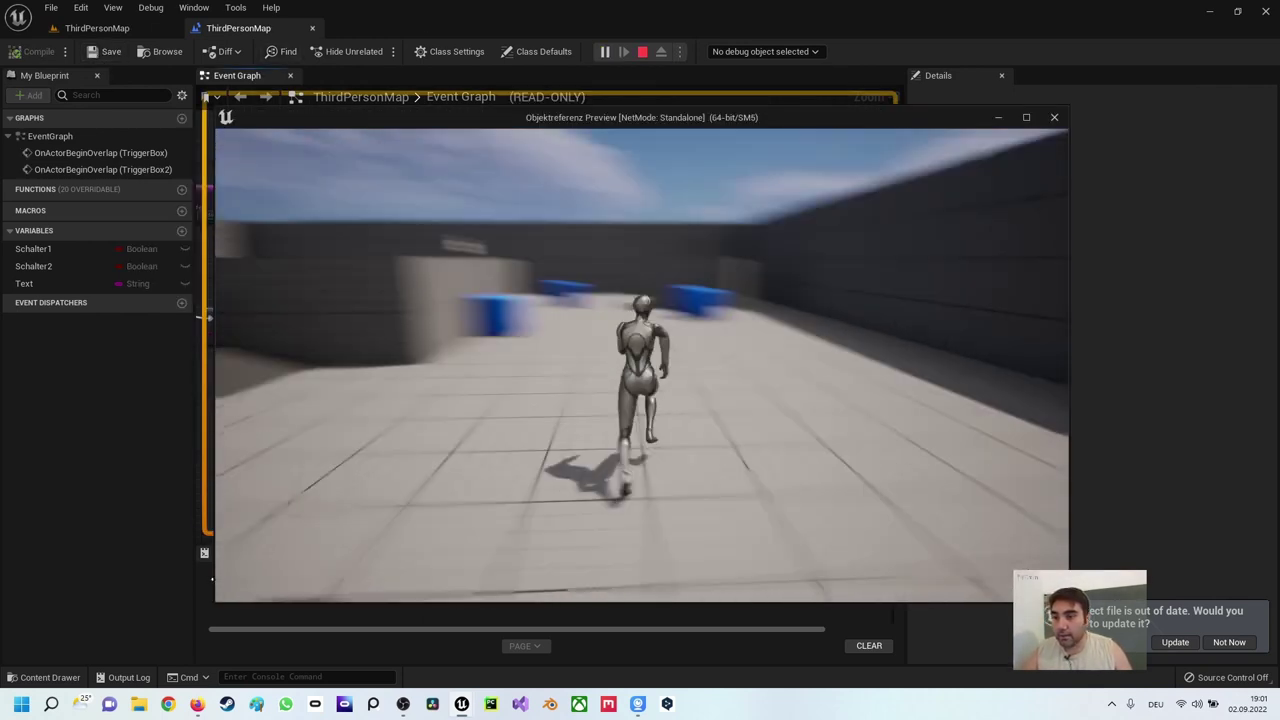
key(w)
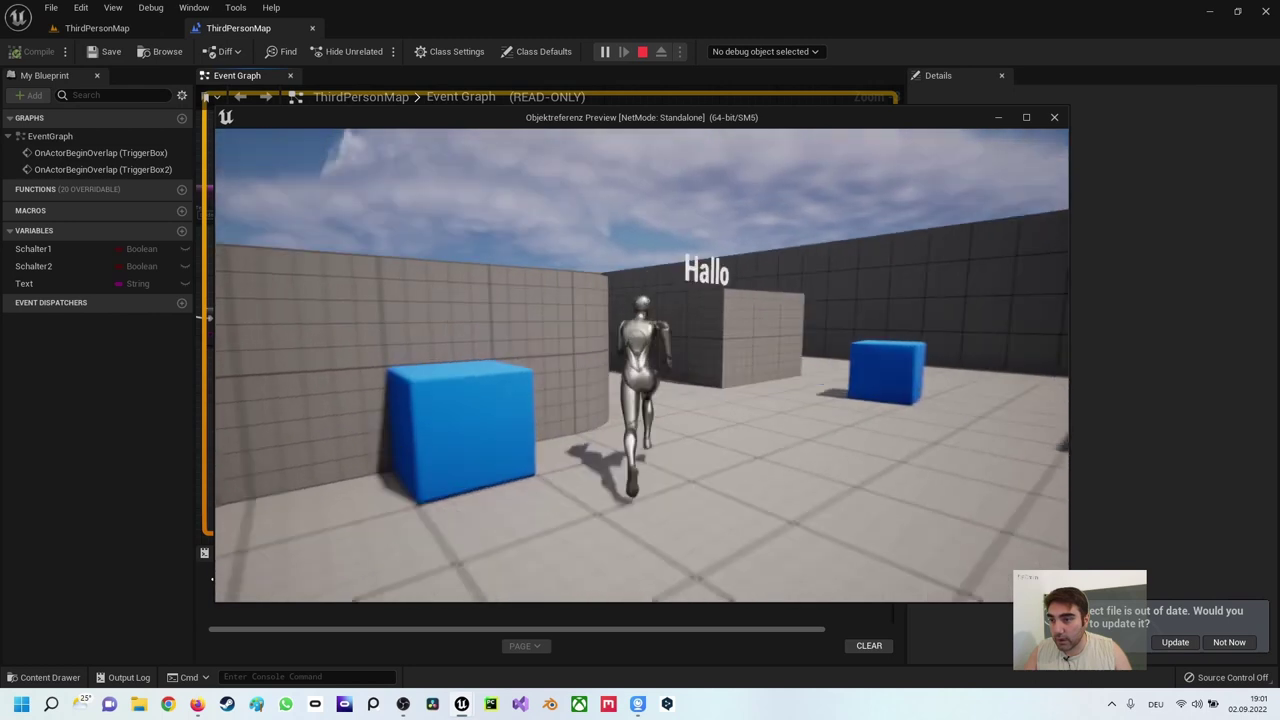
key(a)
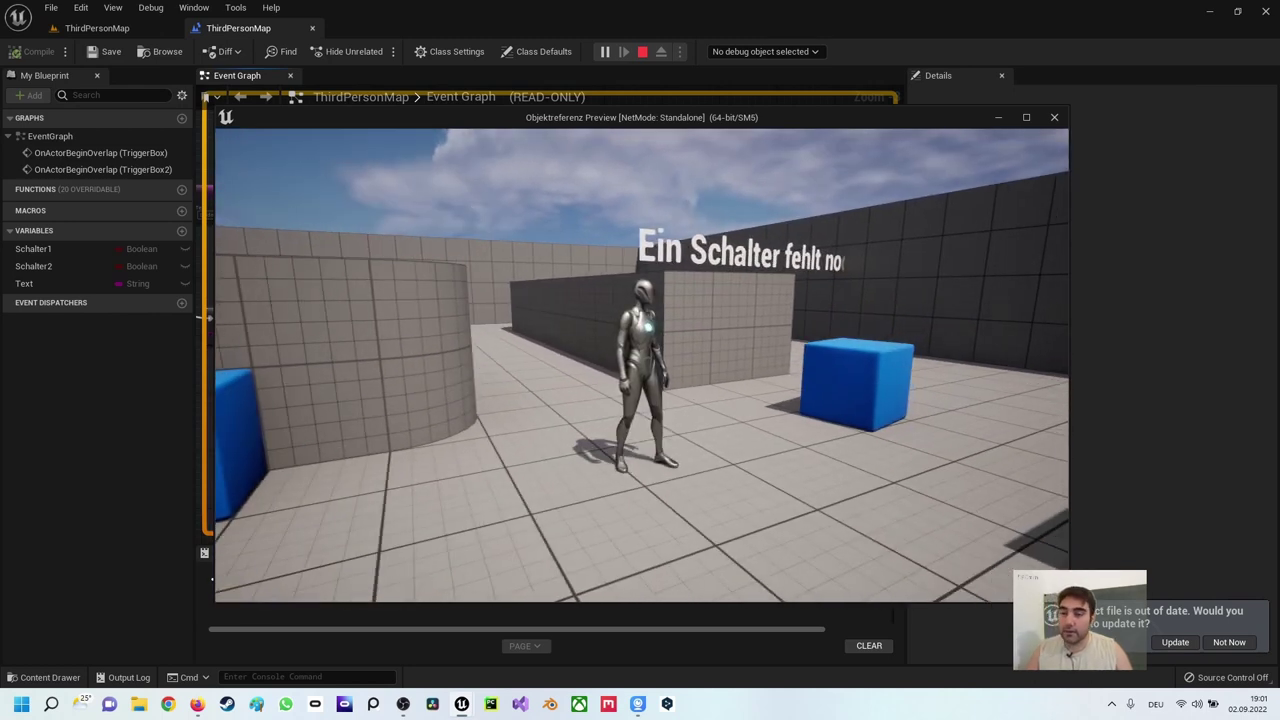
key(a)
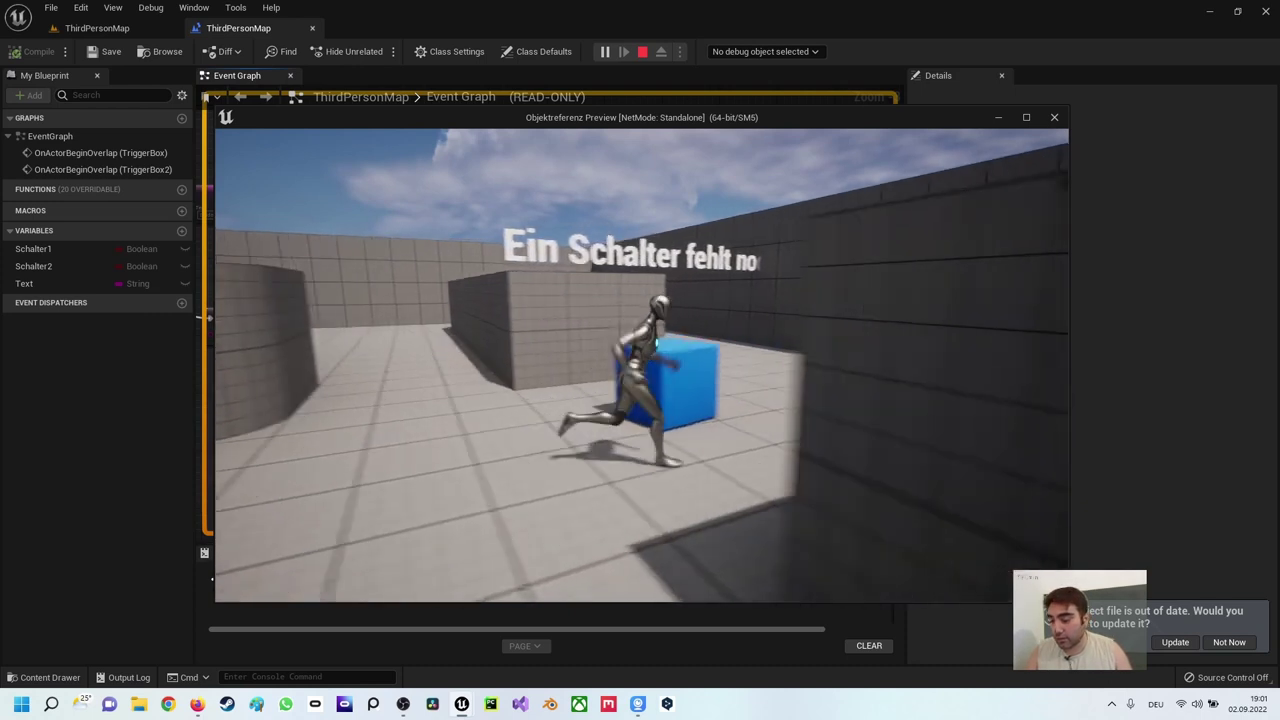
key(w)
key(w)
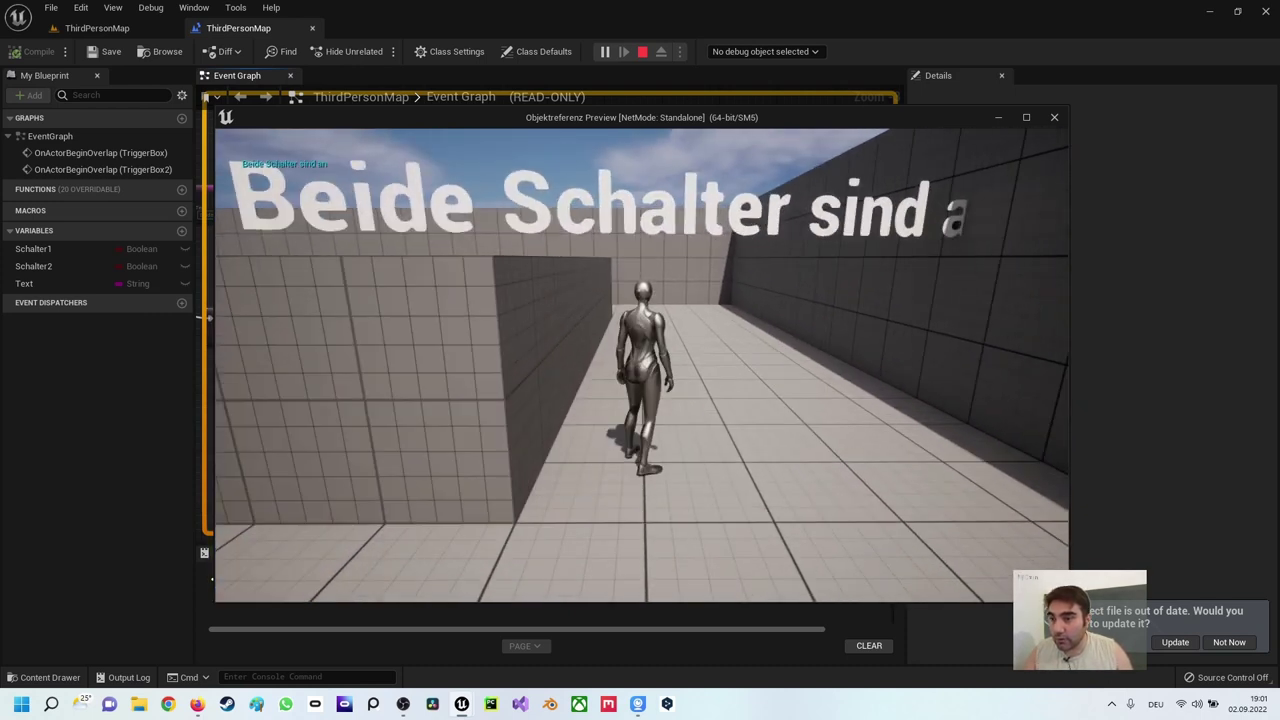
Step: End the first test and move the Hallo text up and to the left
key(s)
key(Escape)
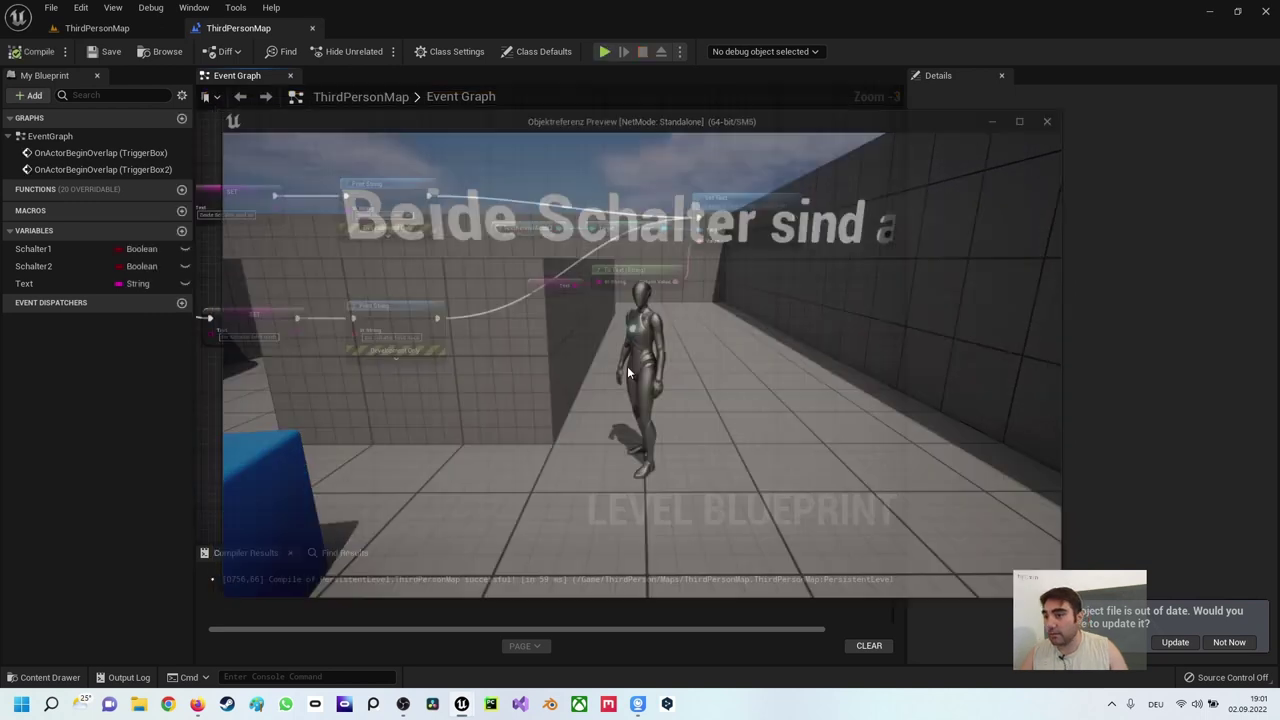
click(87, 29)
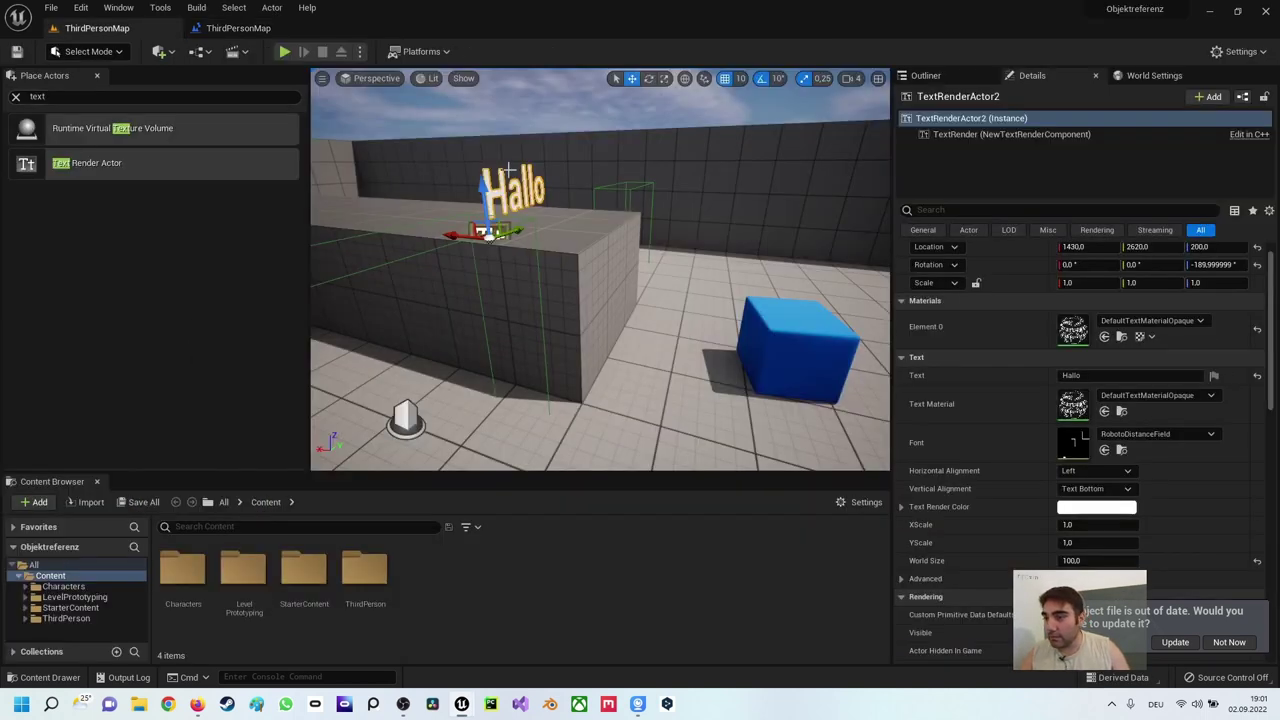
drag(488, 235, 358, 225)
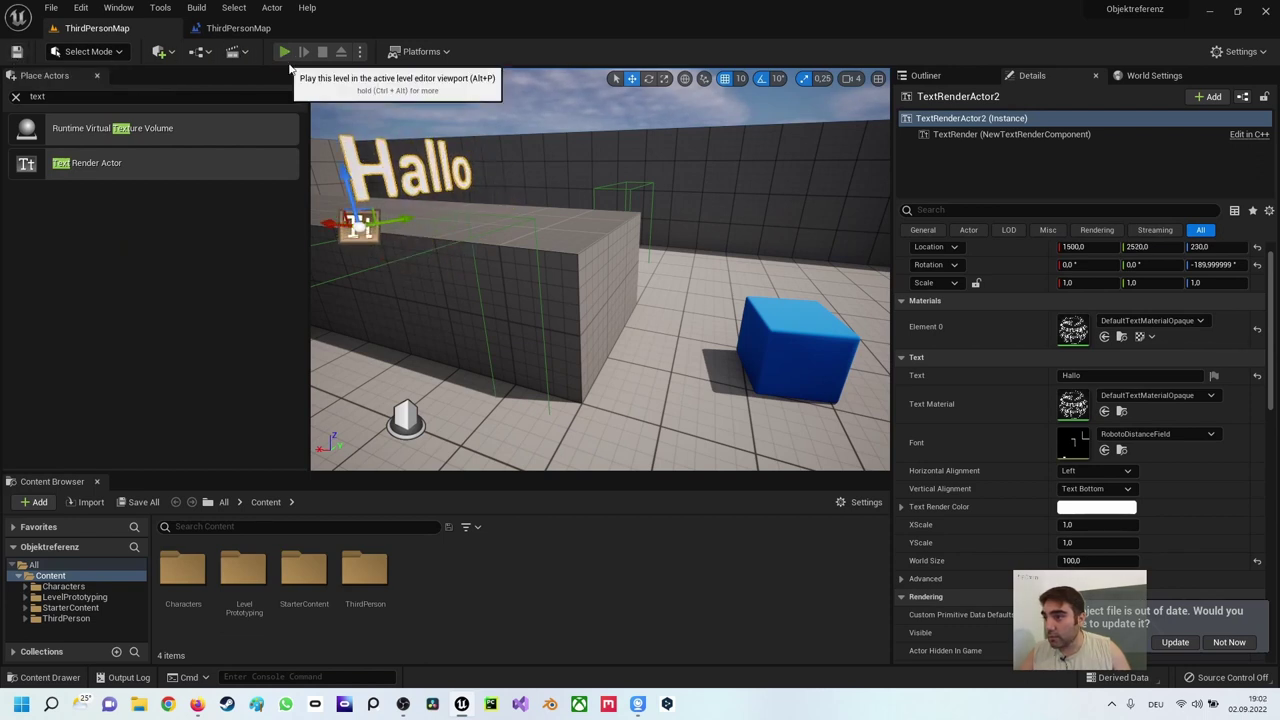
Step: Replay the level, running through both switches so the text reads 'Beide Schalter sind an'
click(284, 51)
key(w)
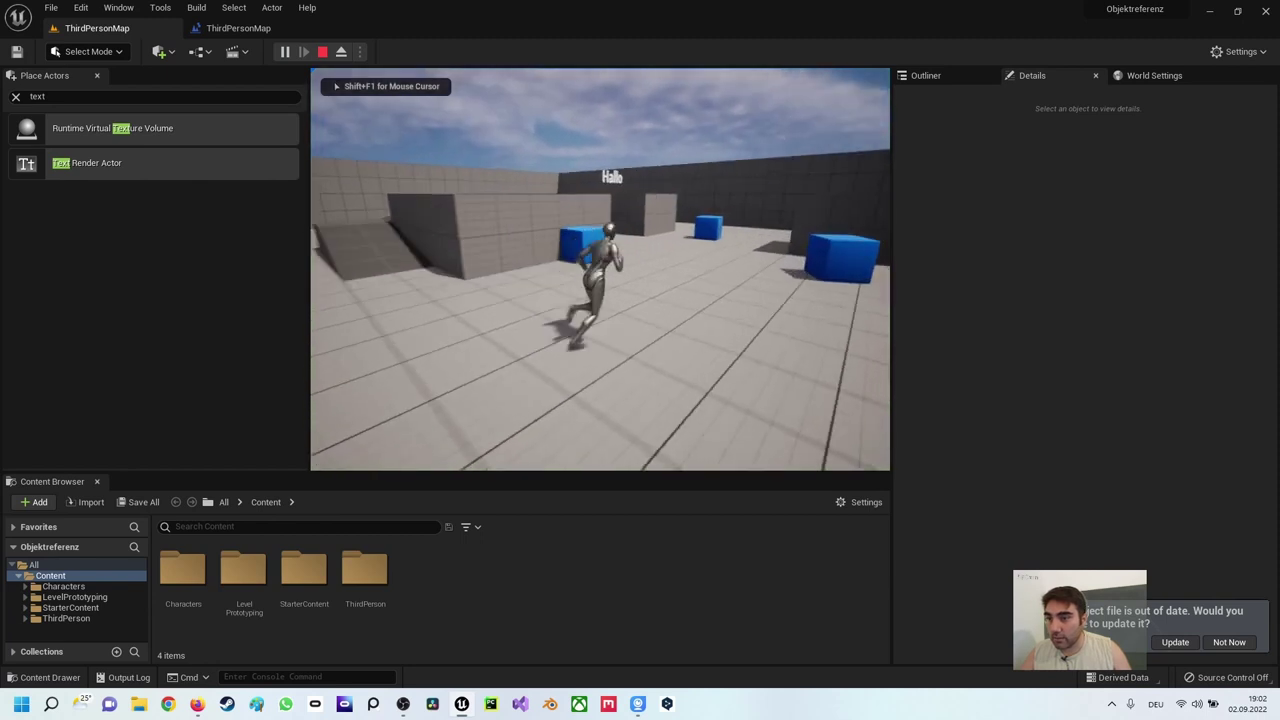
key(w)
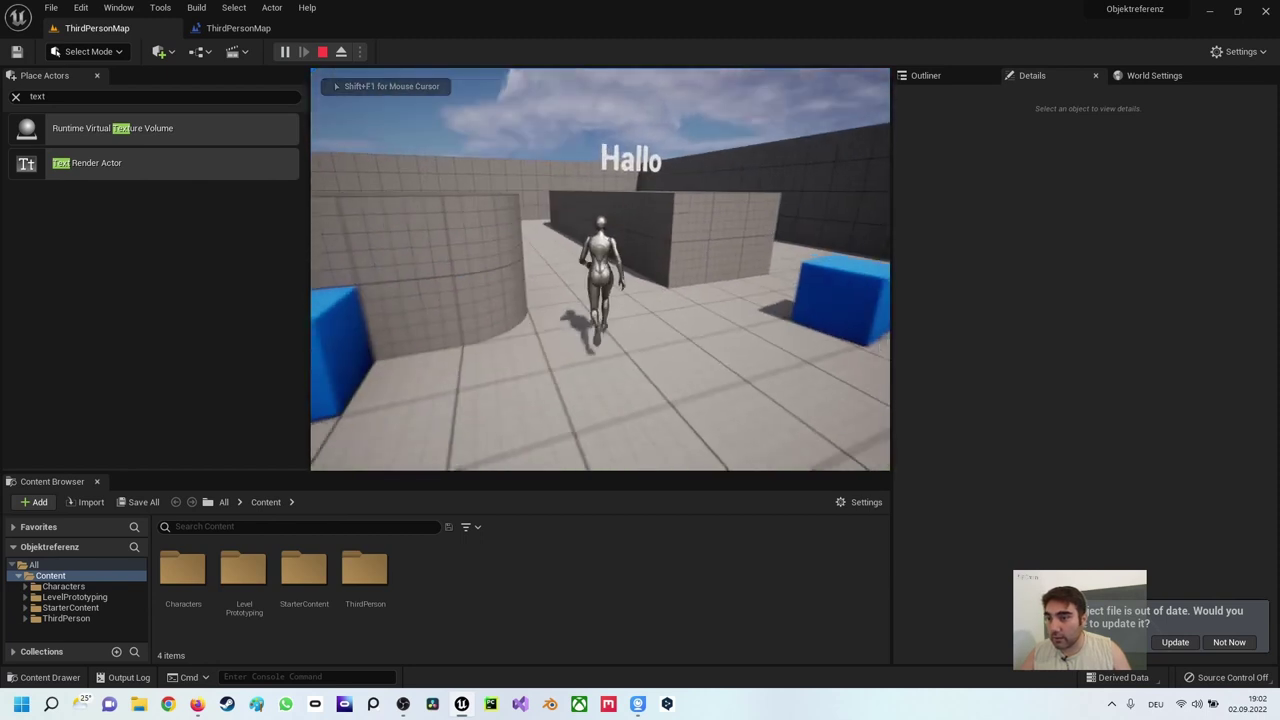
key(w)
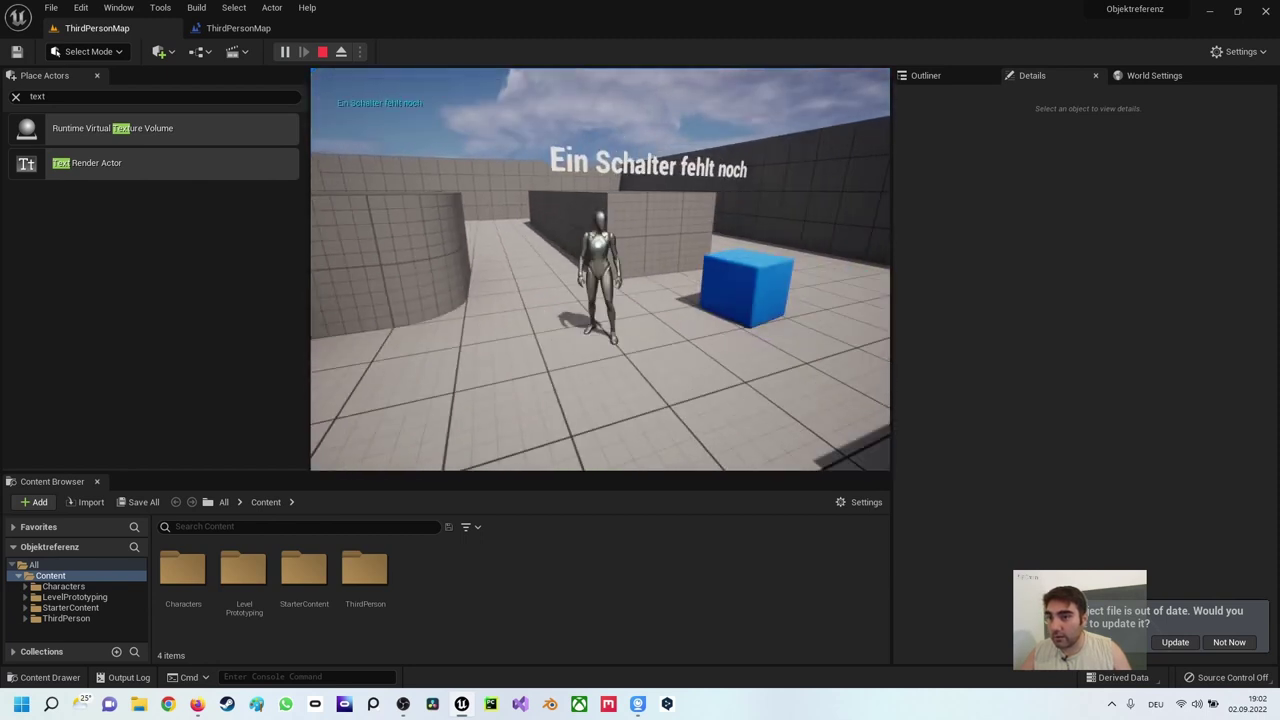
key(a)
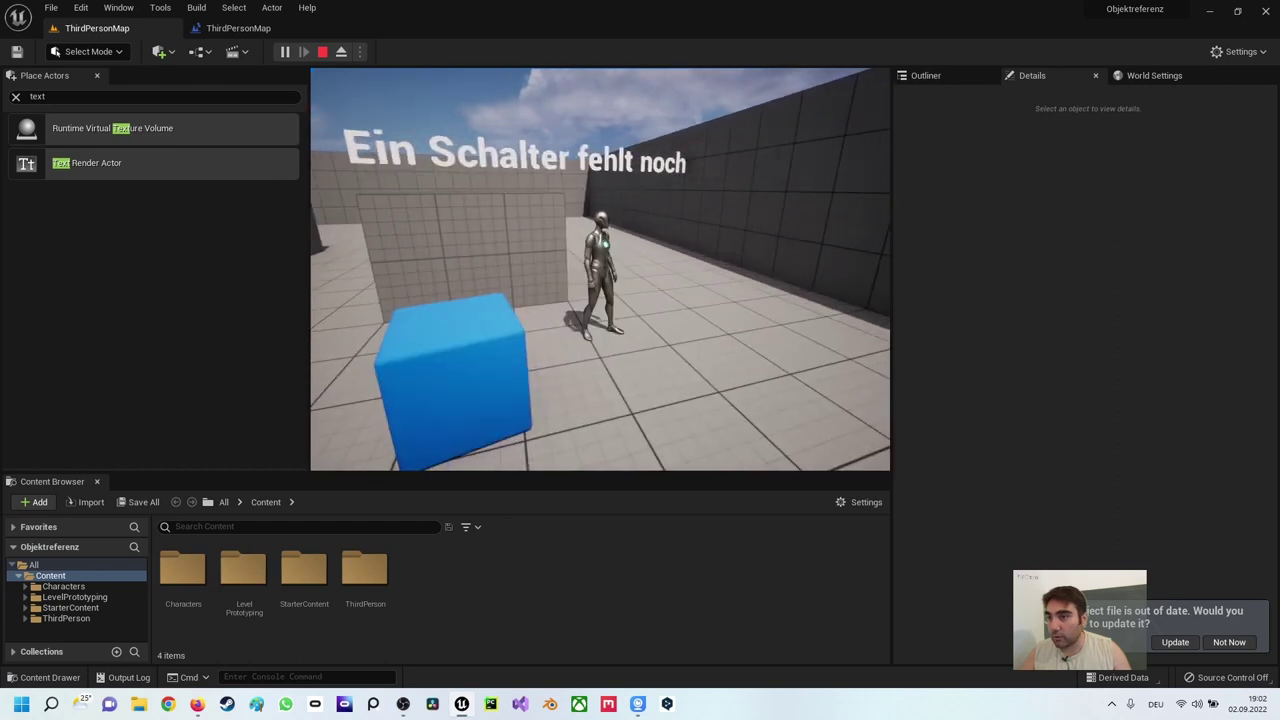
key(w)
key(w)
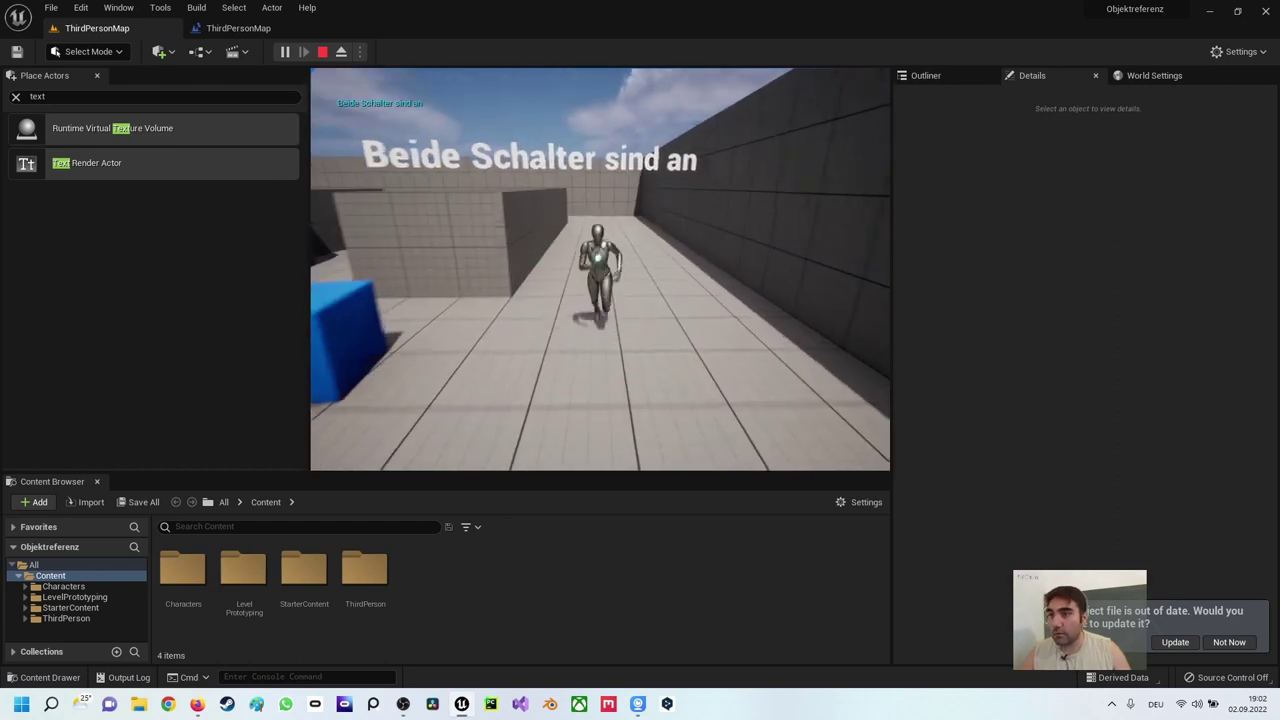
key(w)
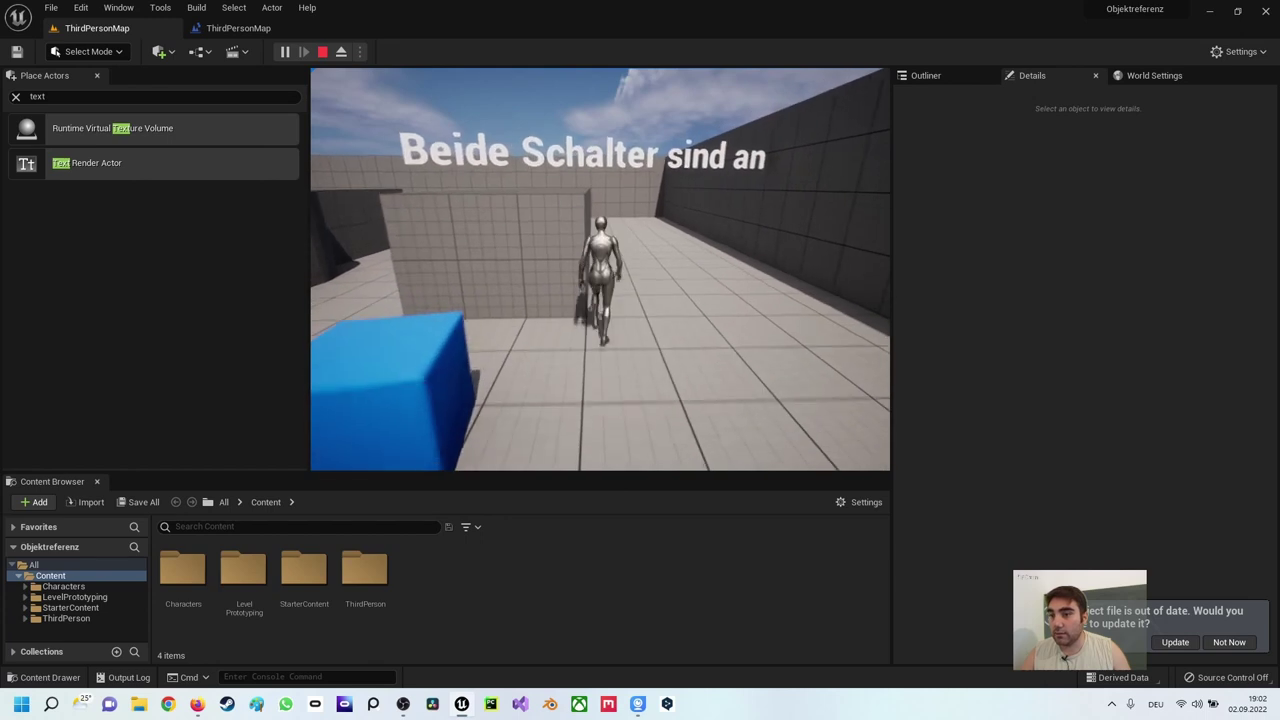
Step: Stop play and bring the Print String and Set Text nodes into view in the Level Blueprint
key(Escape)
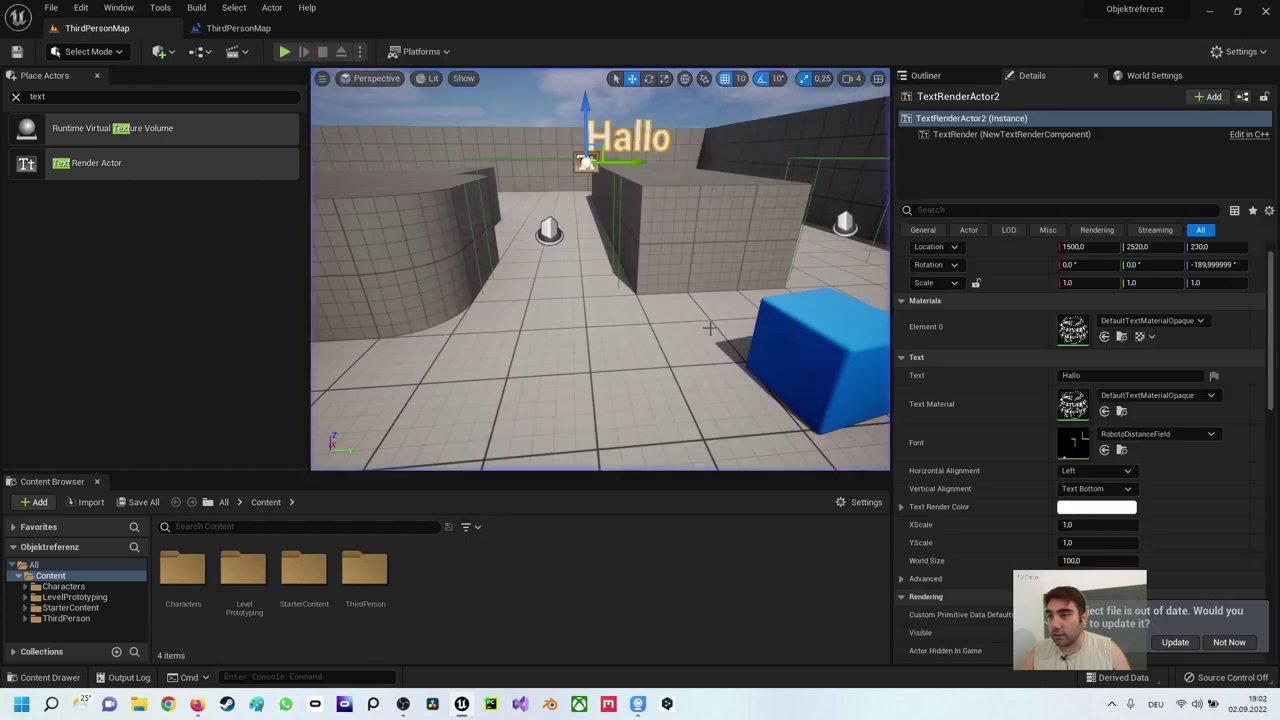
click(229, 40)
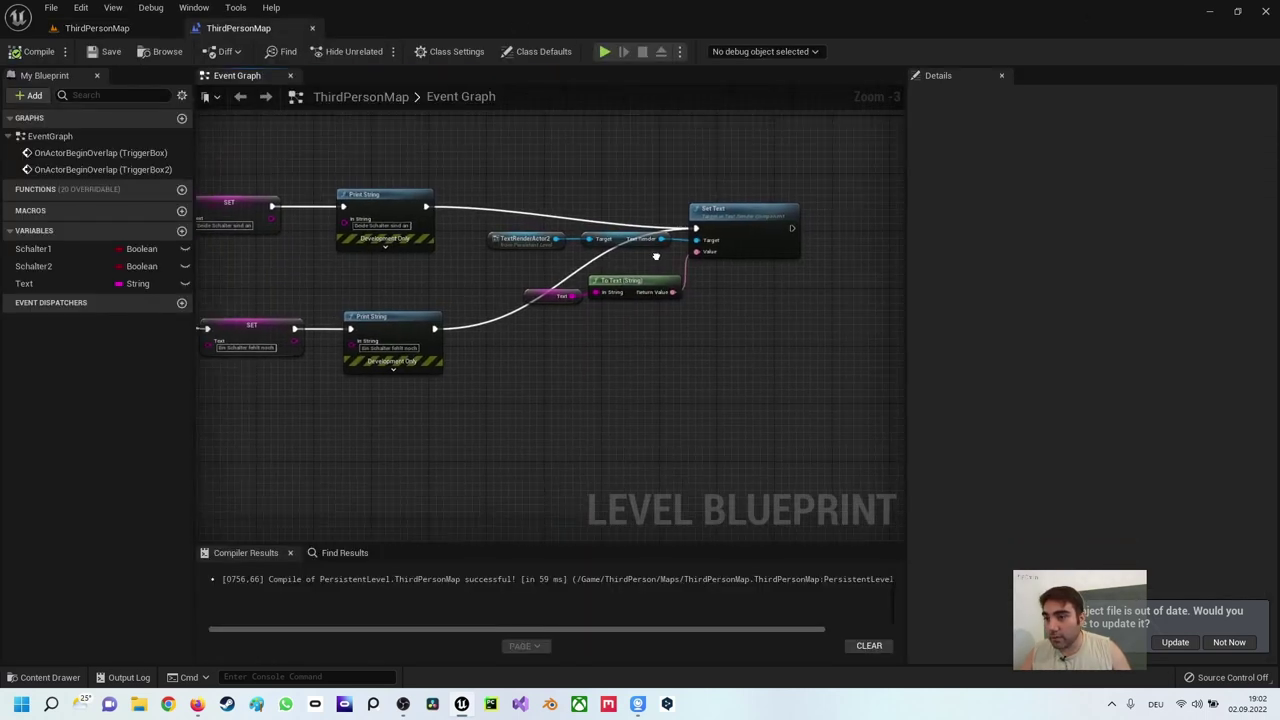
right_drag(373, 237, 830, 232)
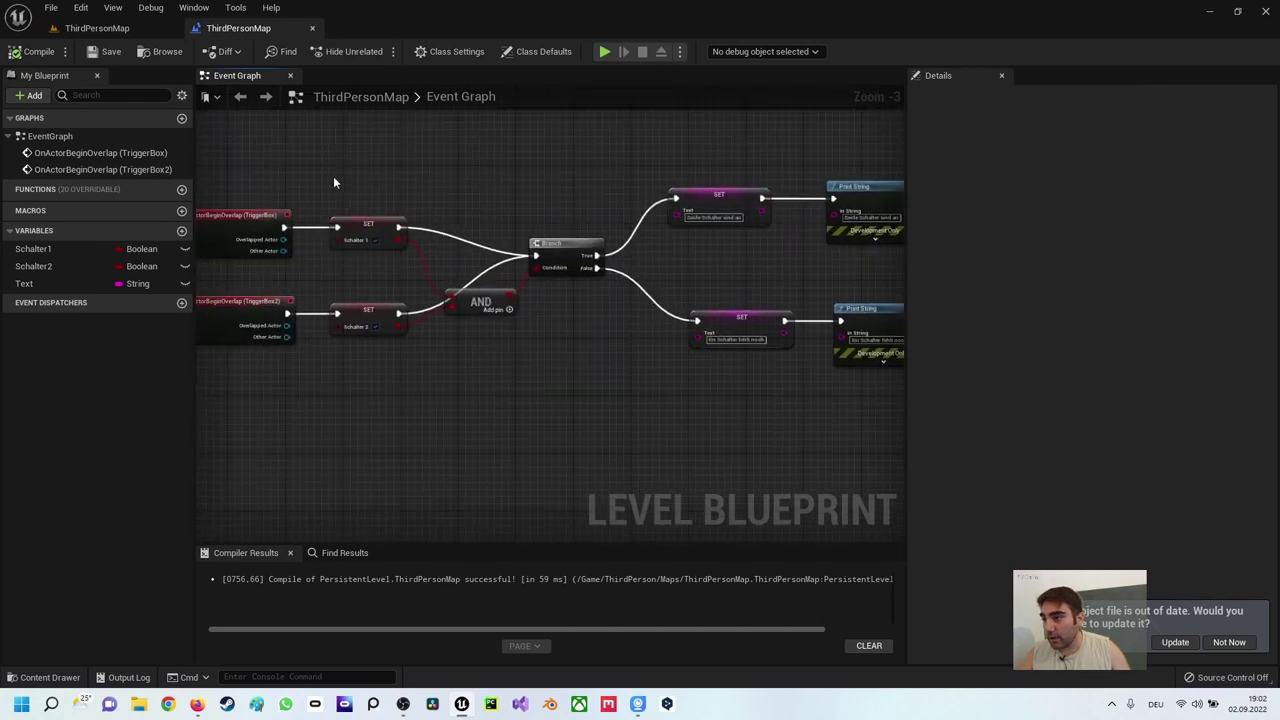
right_drag(547, 240, 140, 236)
right_drag(557, 257, 452, 245)
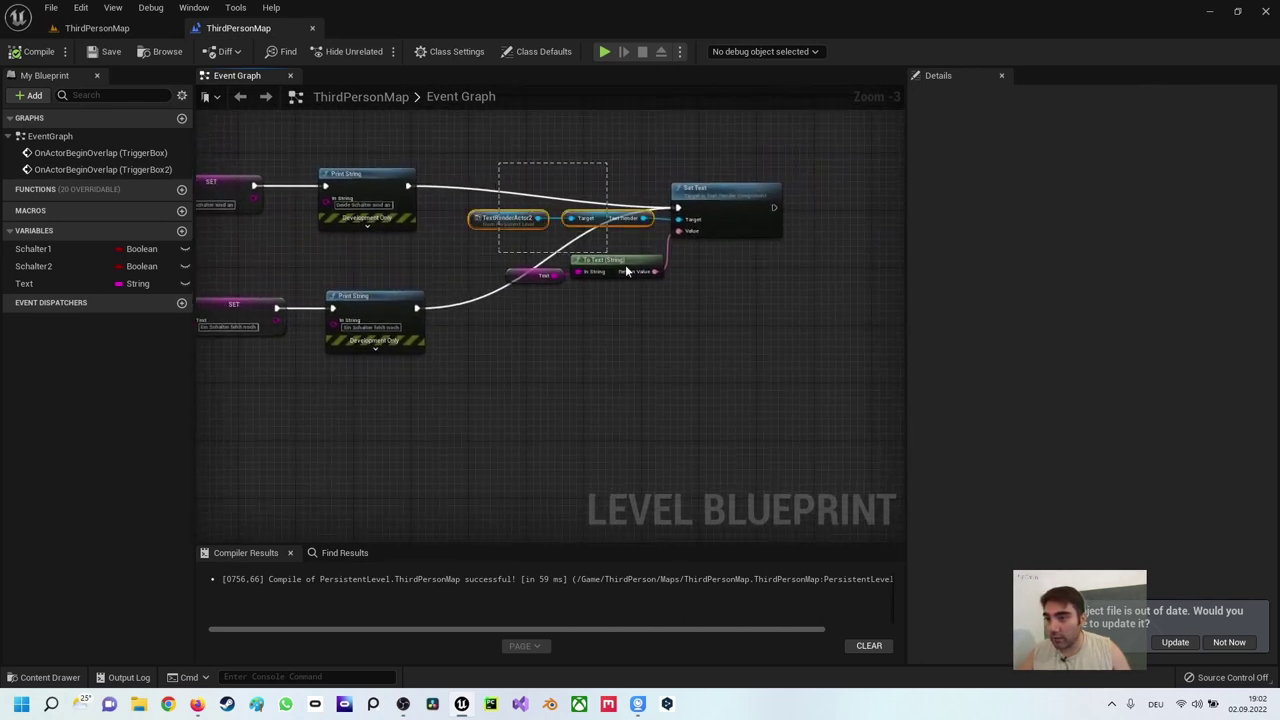
mouse_move(627, 270)
mouse_down()
mouse_move(723, 191)
mouse_move(855, 214)
mouse_up()
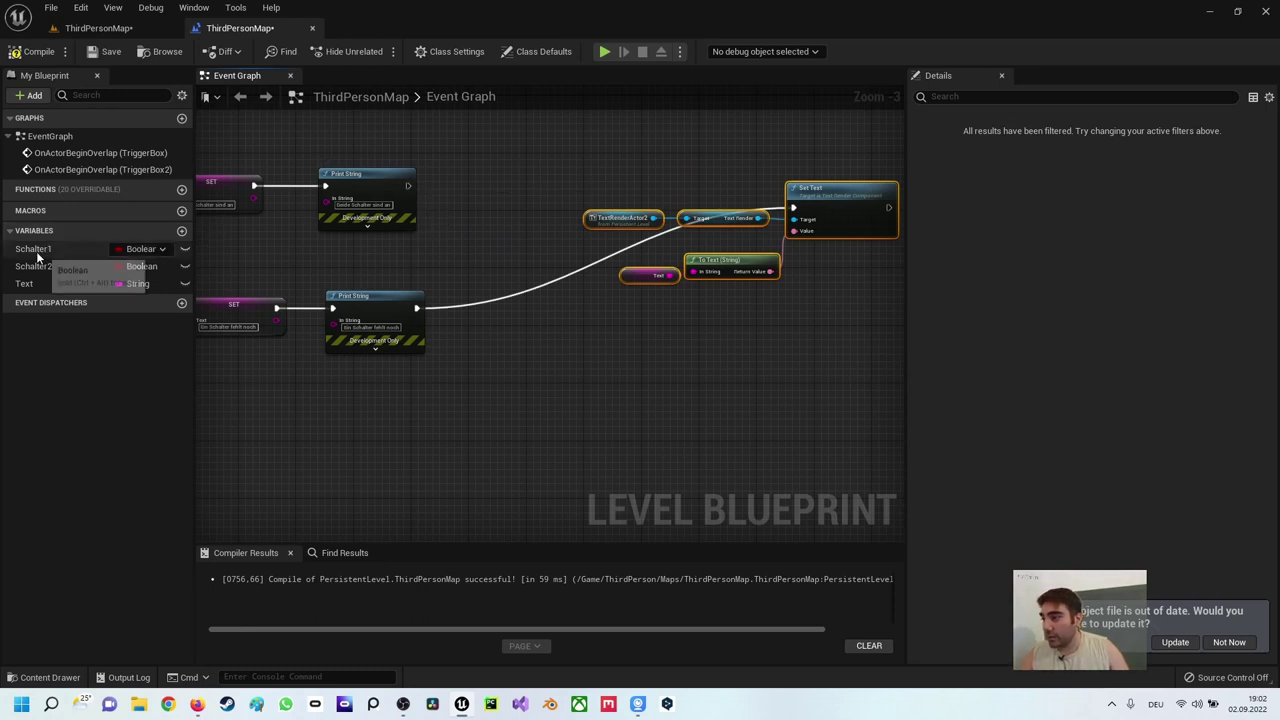
Step: Add SET Schalter1 and SET Schalter2 nodes, chained before Set Text to reset both switches
drag(38, 252, 461, 156)
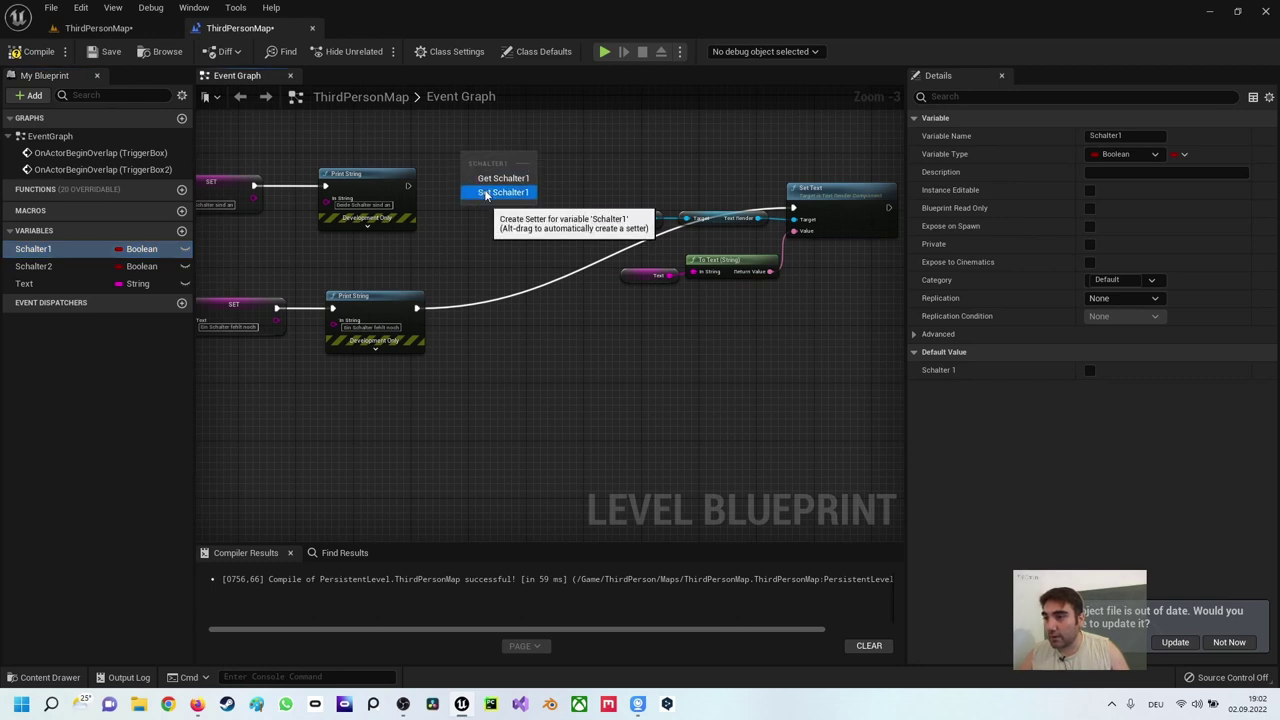
click(484, 192)
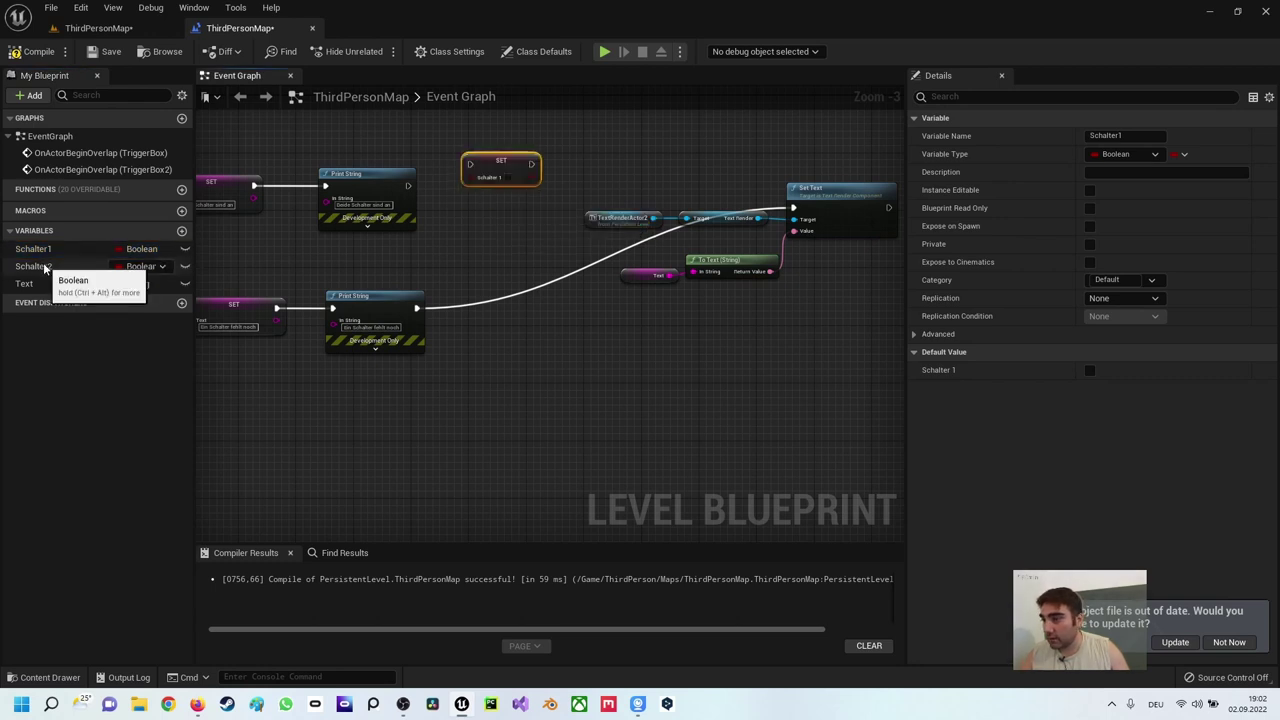
drag(44, 268, 79, 268)
drag(550, 160, 550, 160)
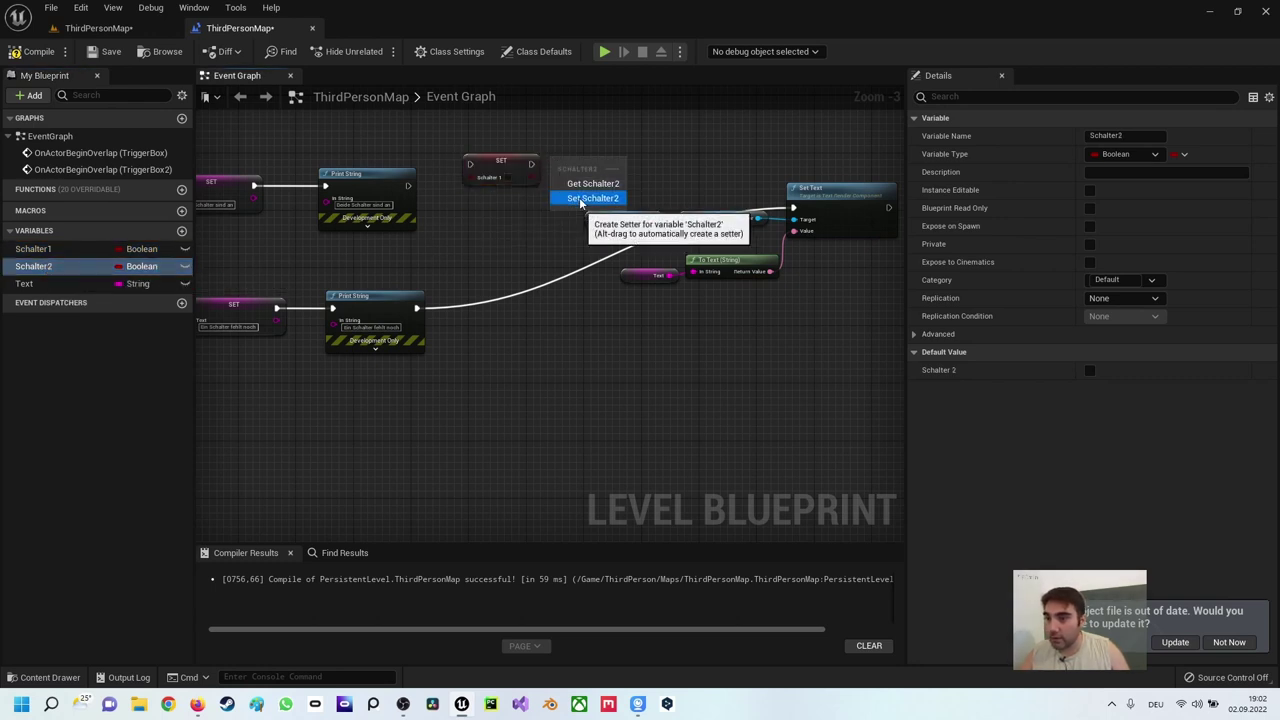
click(573, 196)
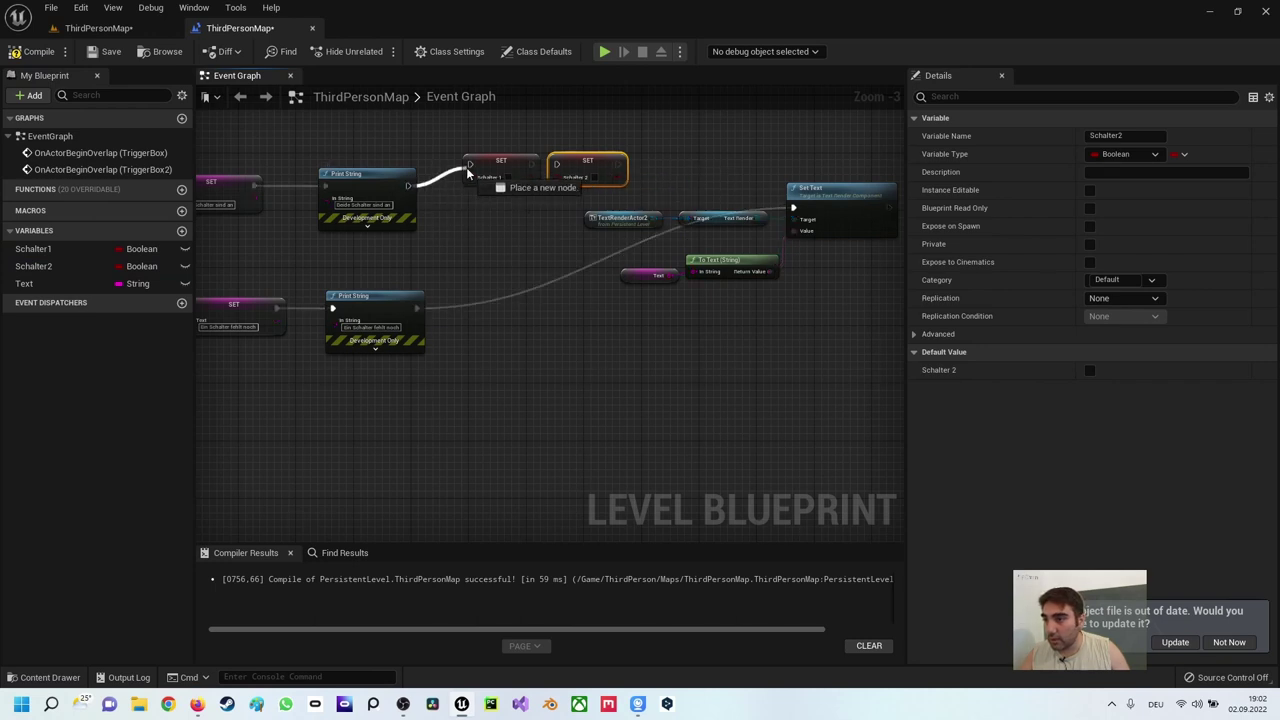
drag(620, 163, 792, 212)
scroll(509, 230, down, 1)
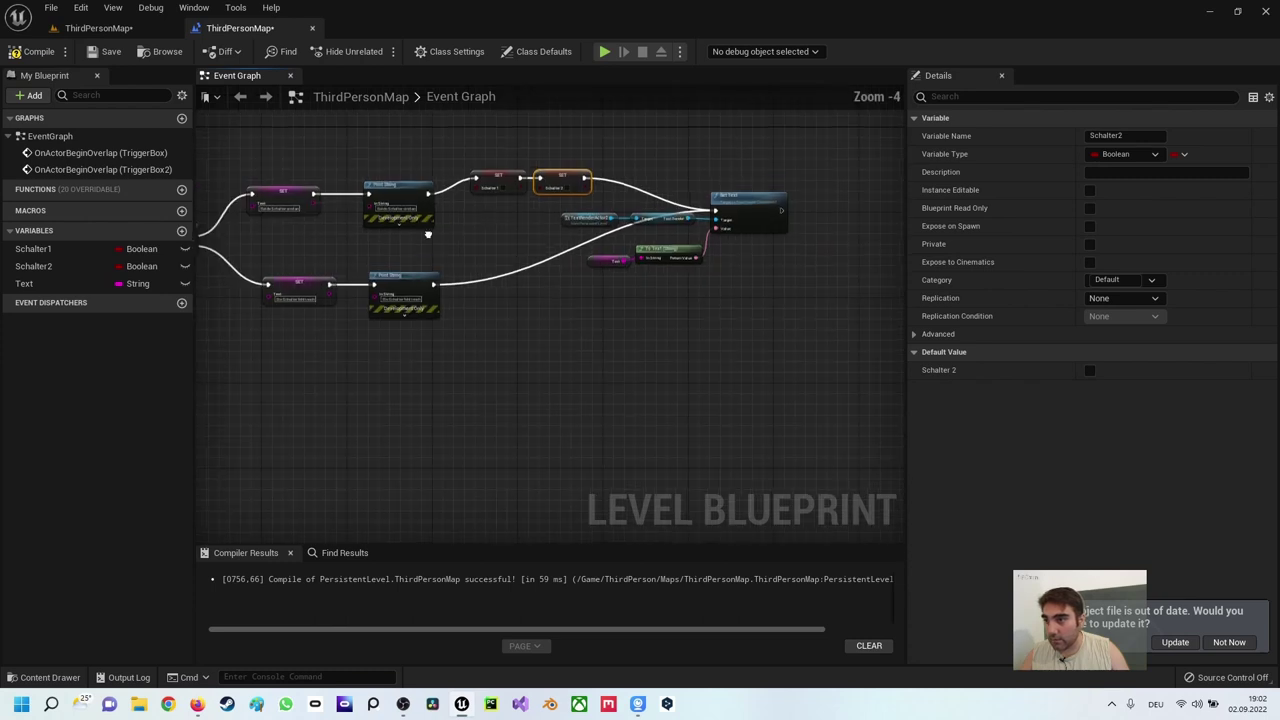
right_drag(270, 243, 550, 193)
right_drag(441, 188, 301, 238)
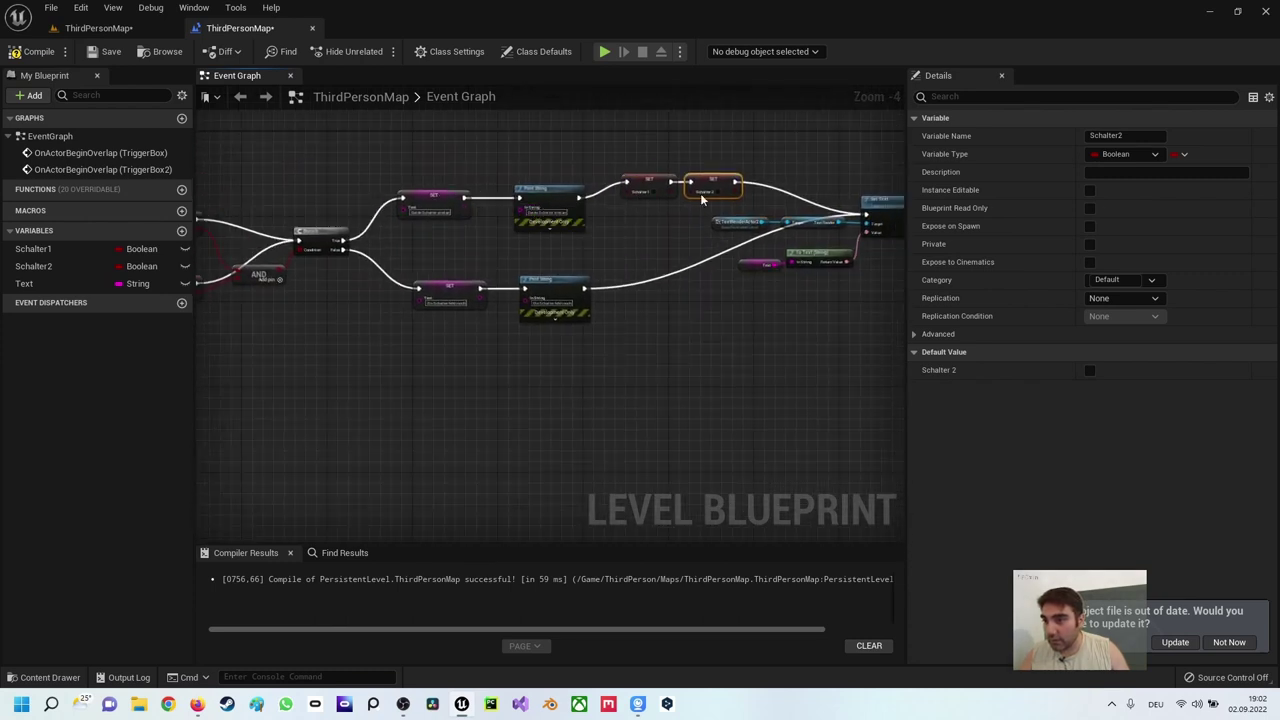
drag(746, 234, 746, 234)
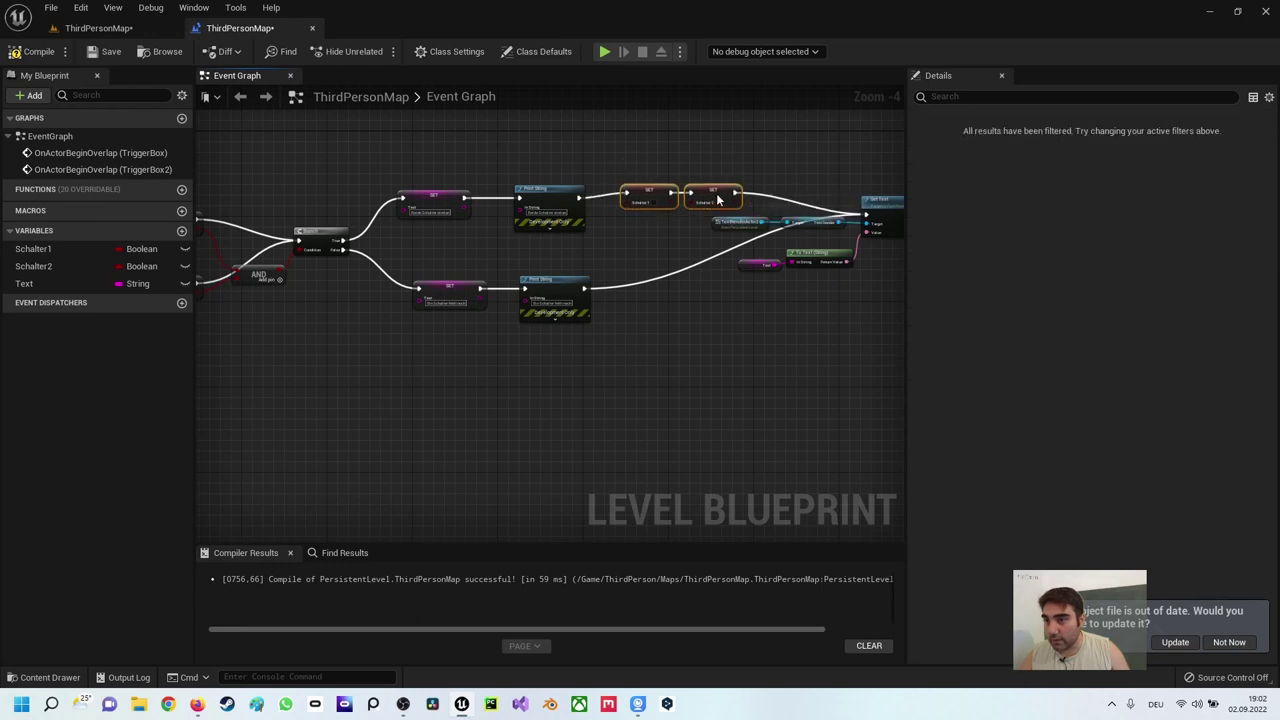
right_drag(328, 244, 630, 188)
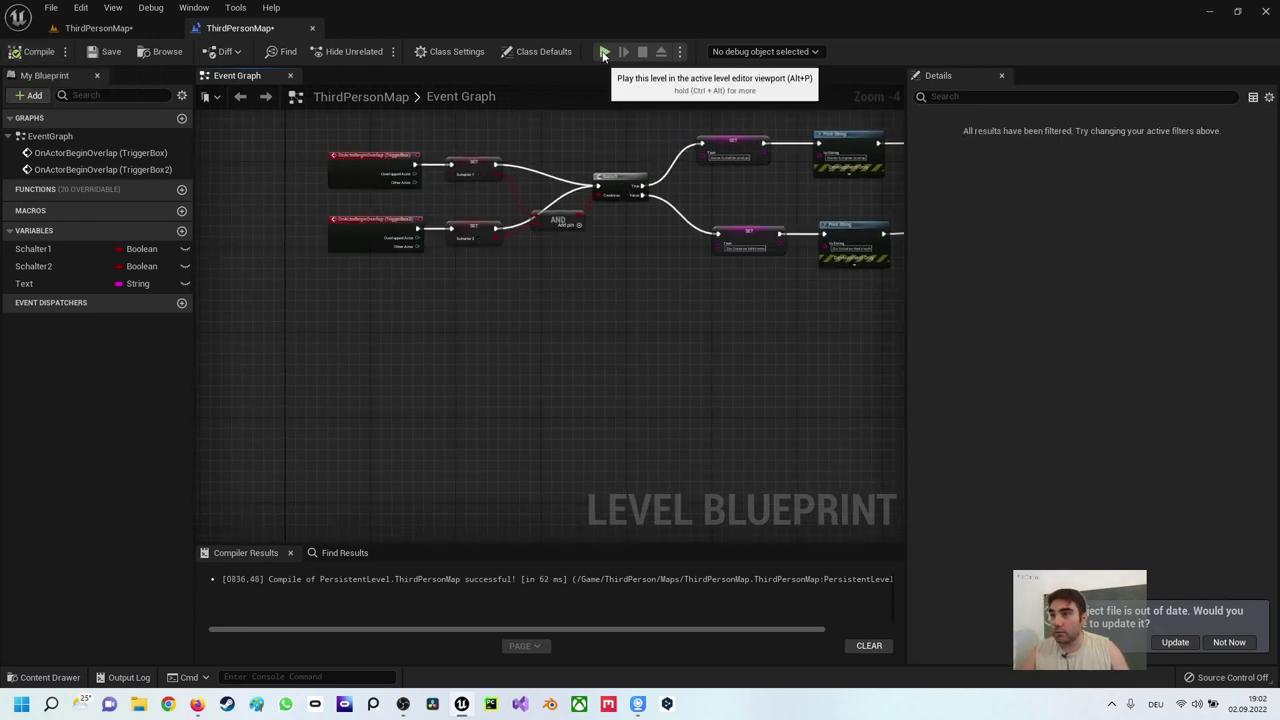
click(604, 51)
click(562, 190)
key(w)
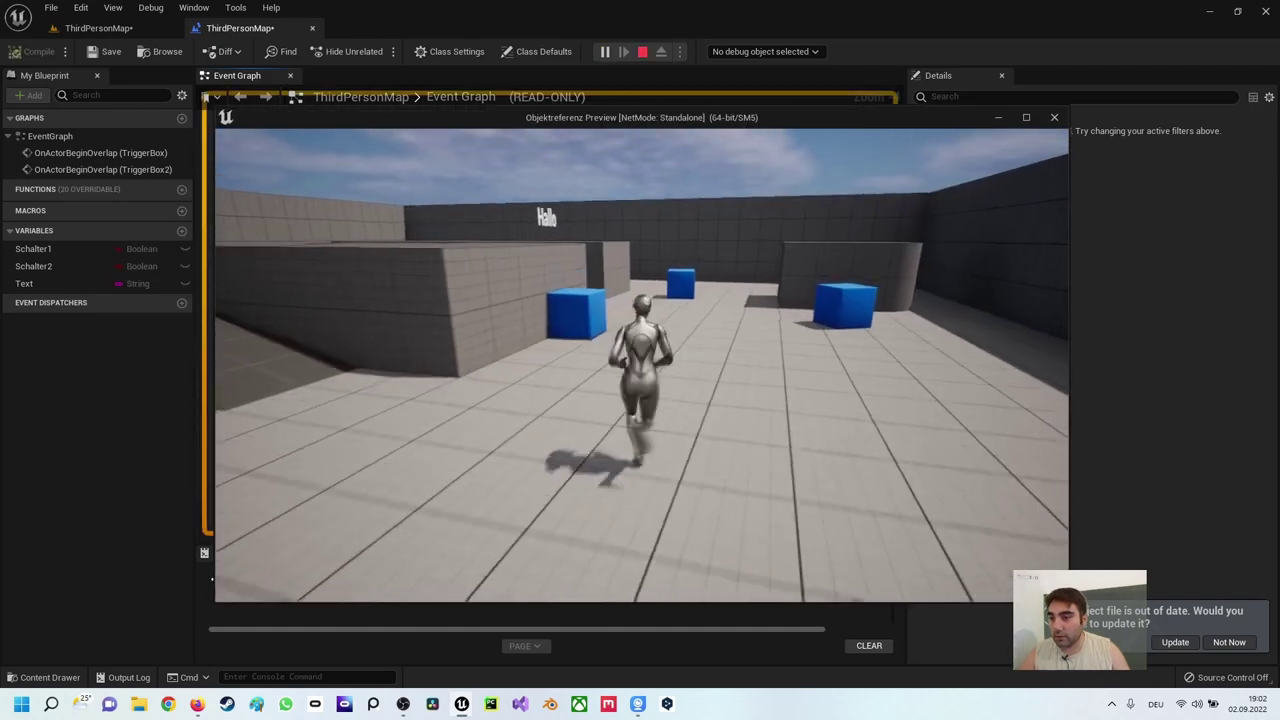
key(w)
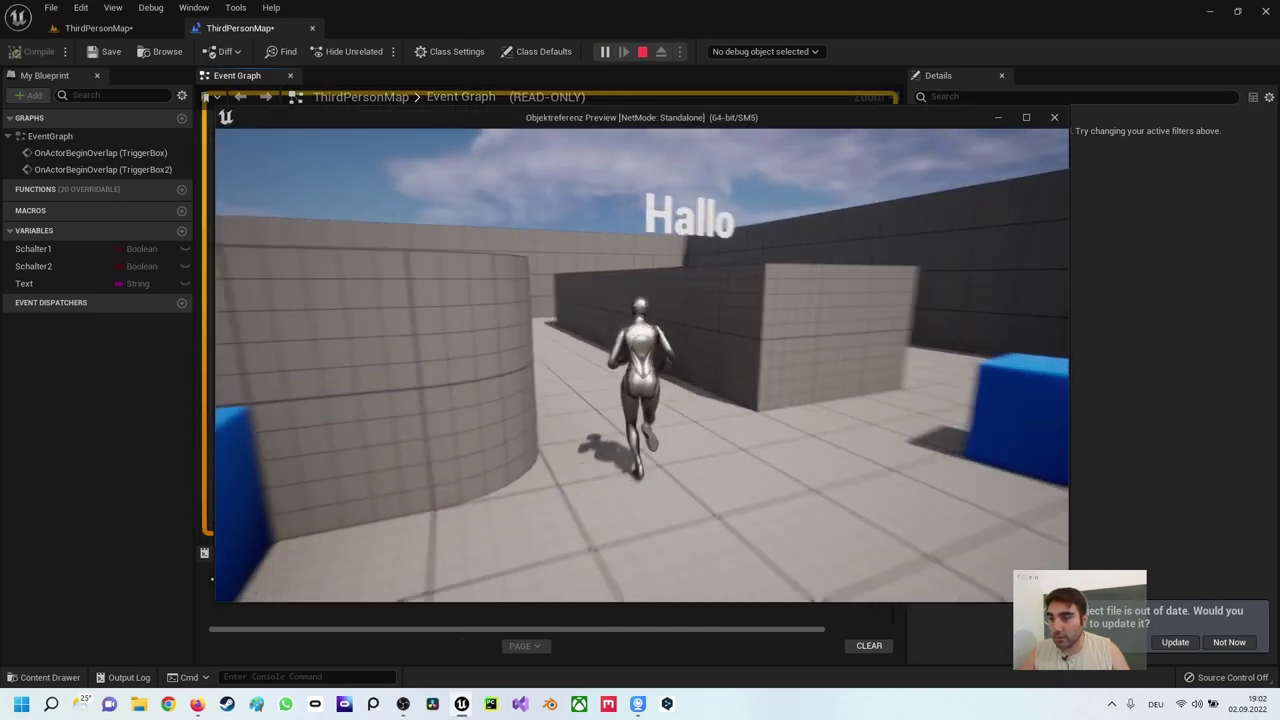
key(s)
key(a)
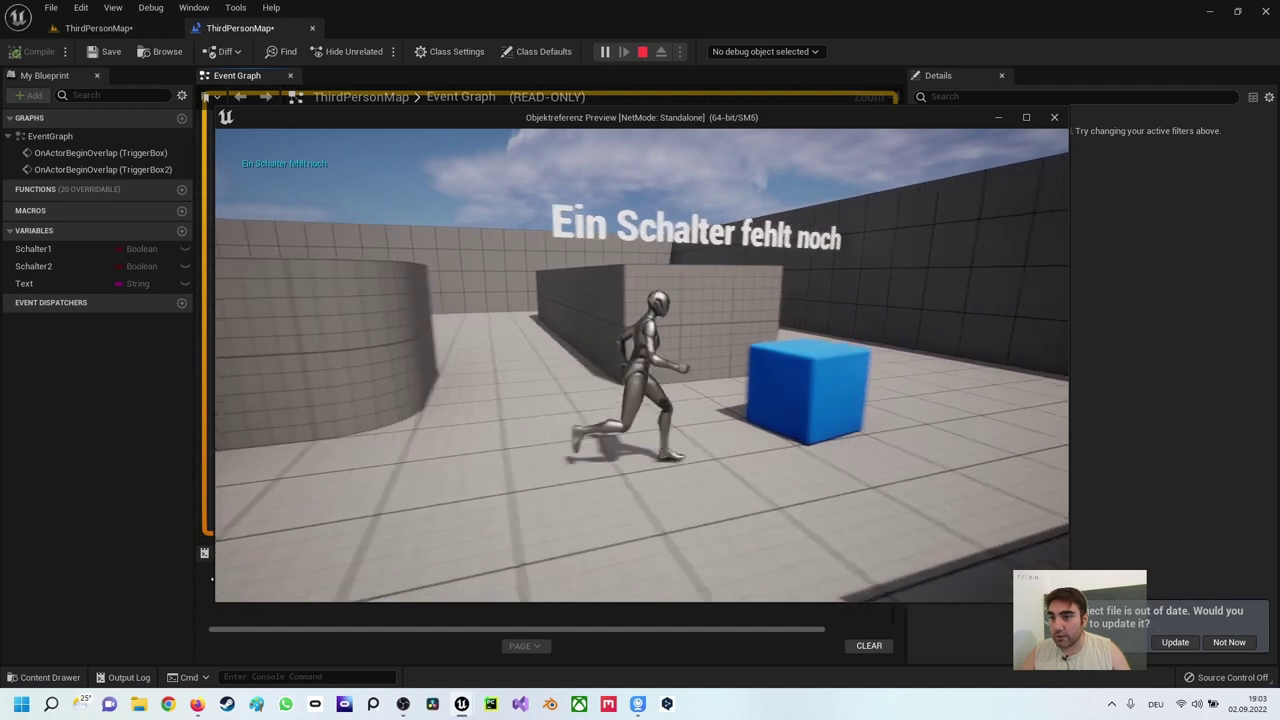
key(w)
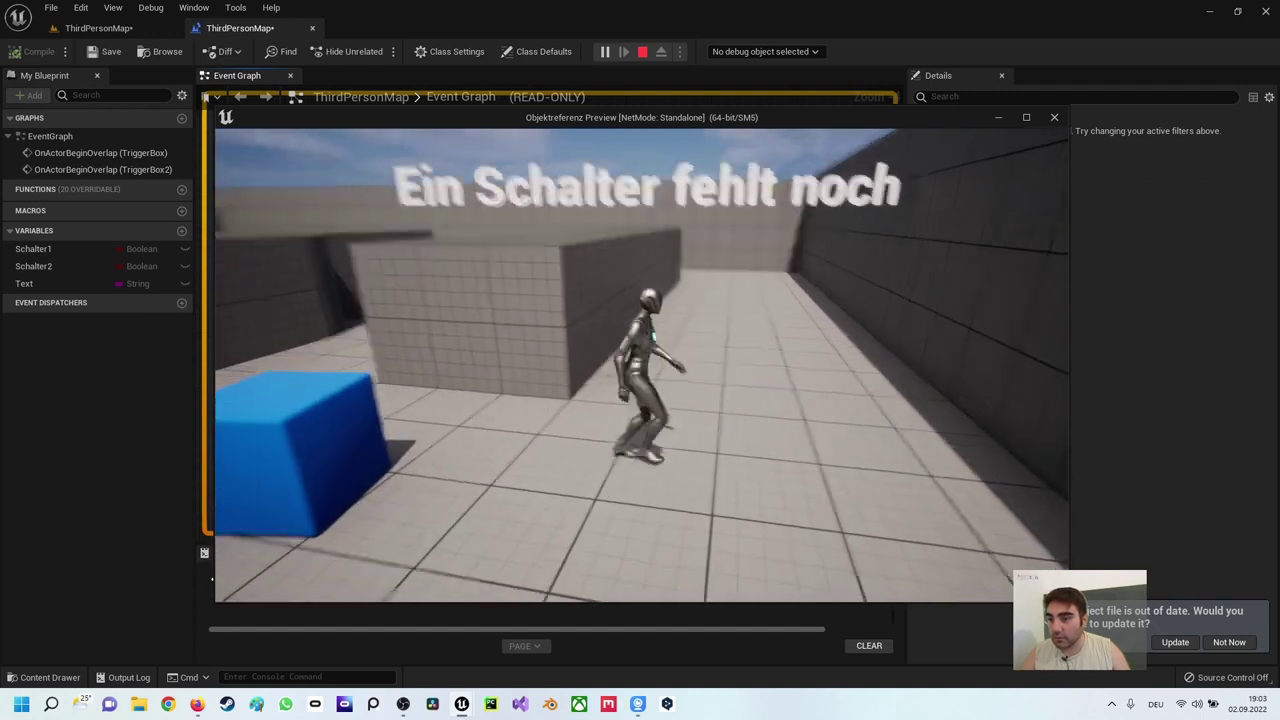
key(s)
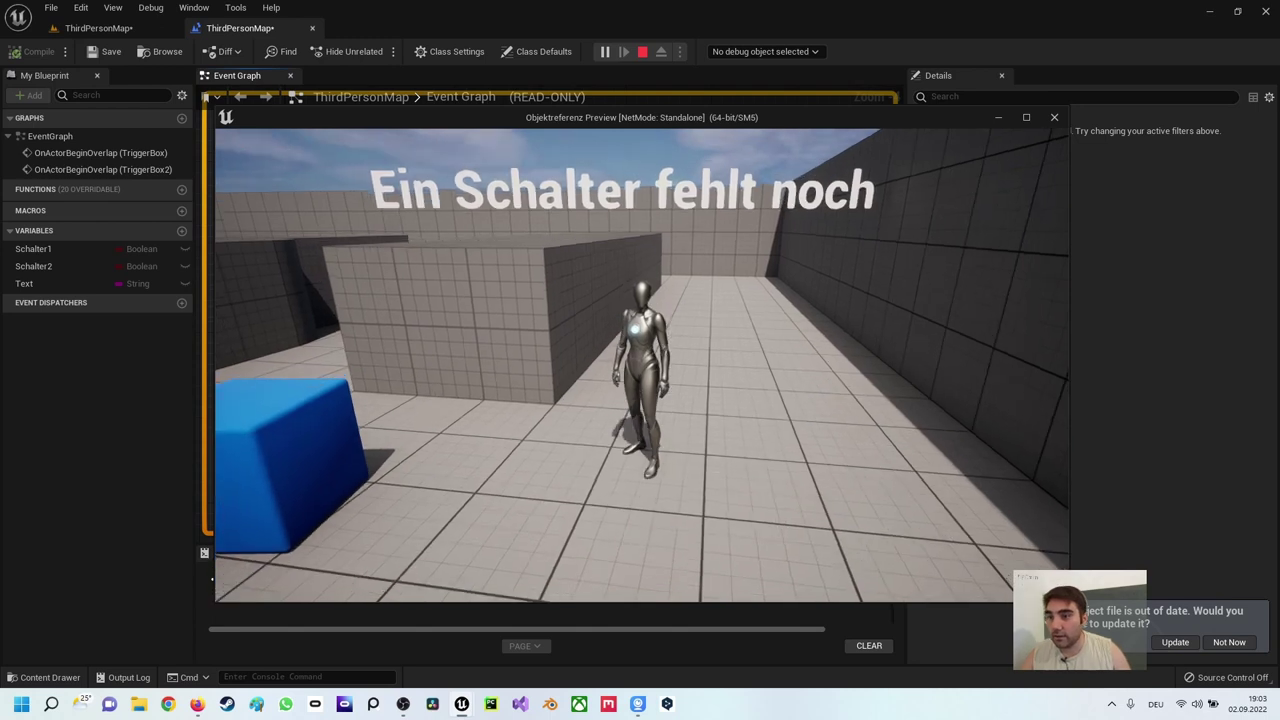
key(w)
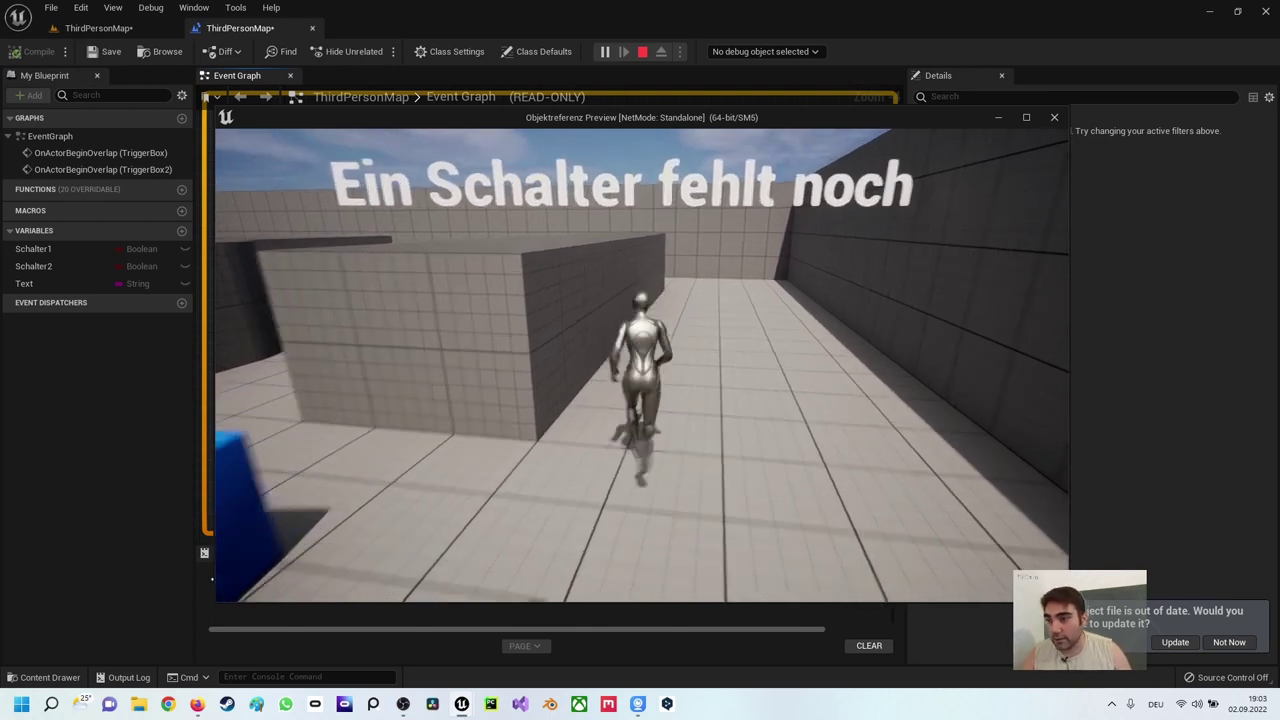
key(s)
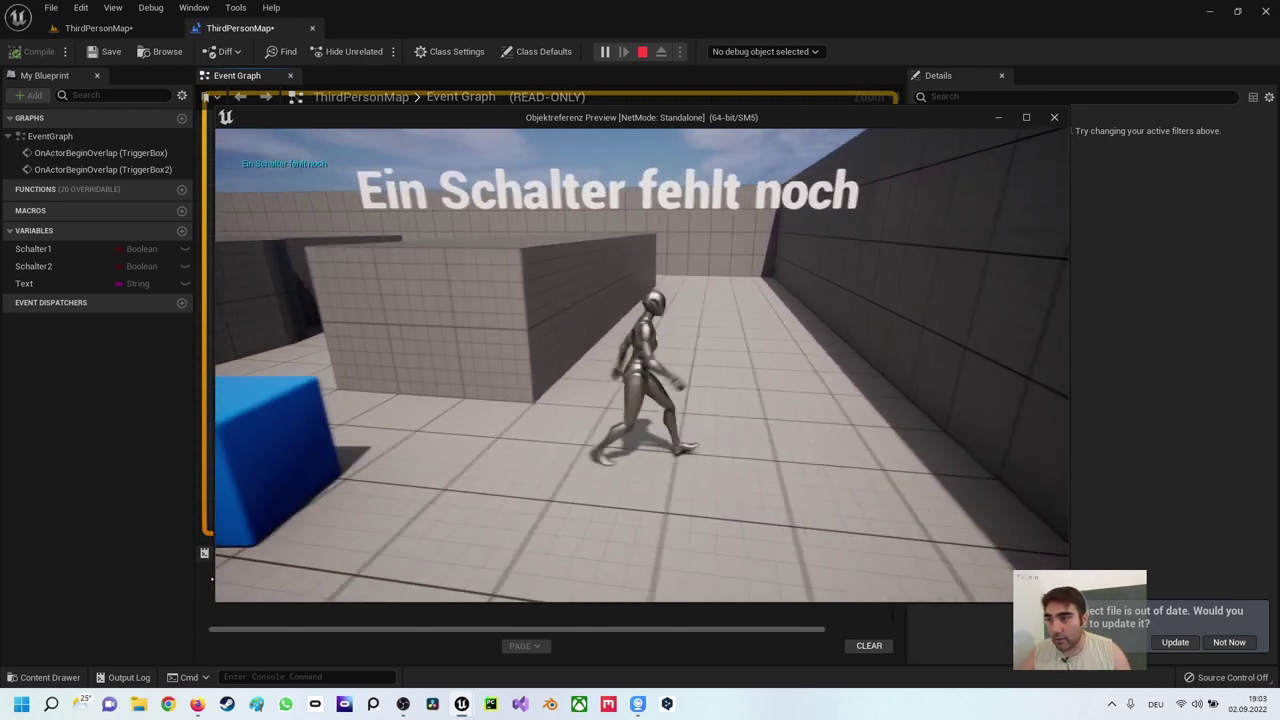
key(w)
key(s)
key(a)
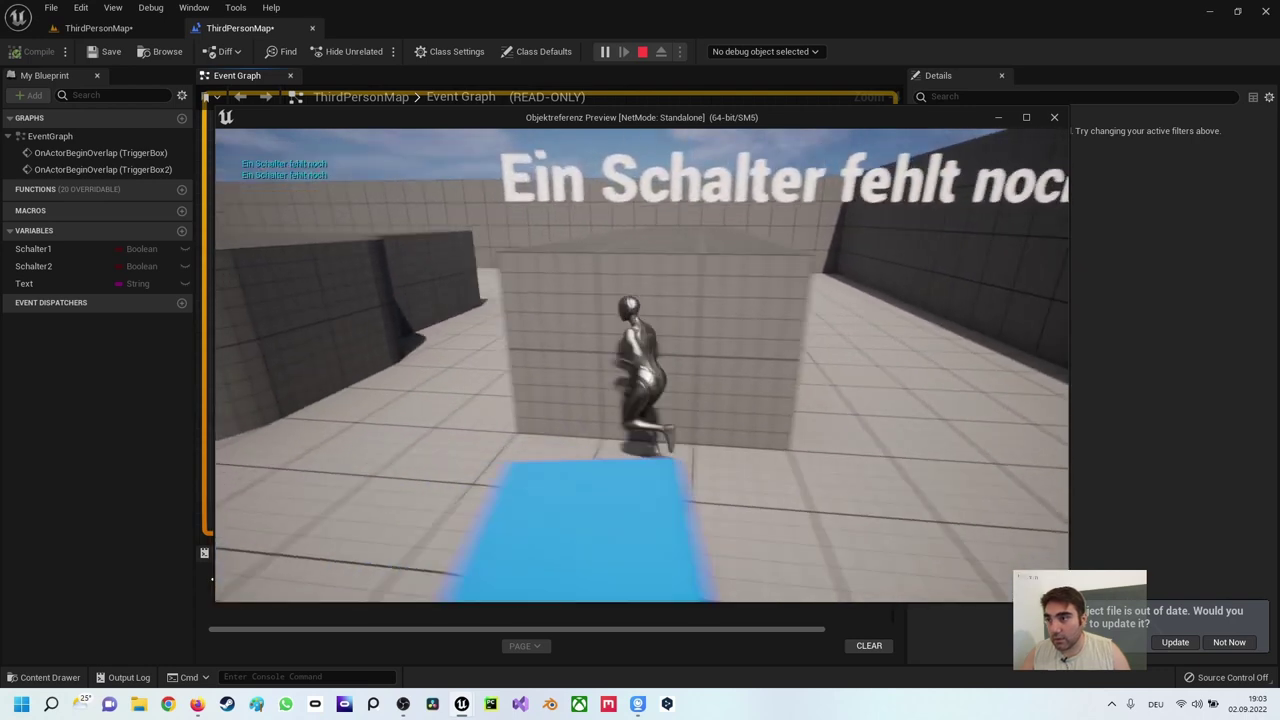
key(d)
key(w)
key(w)
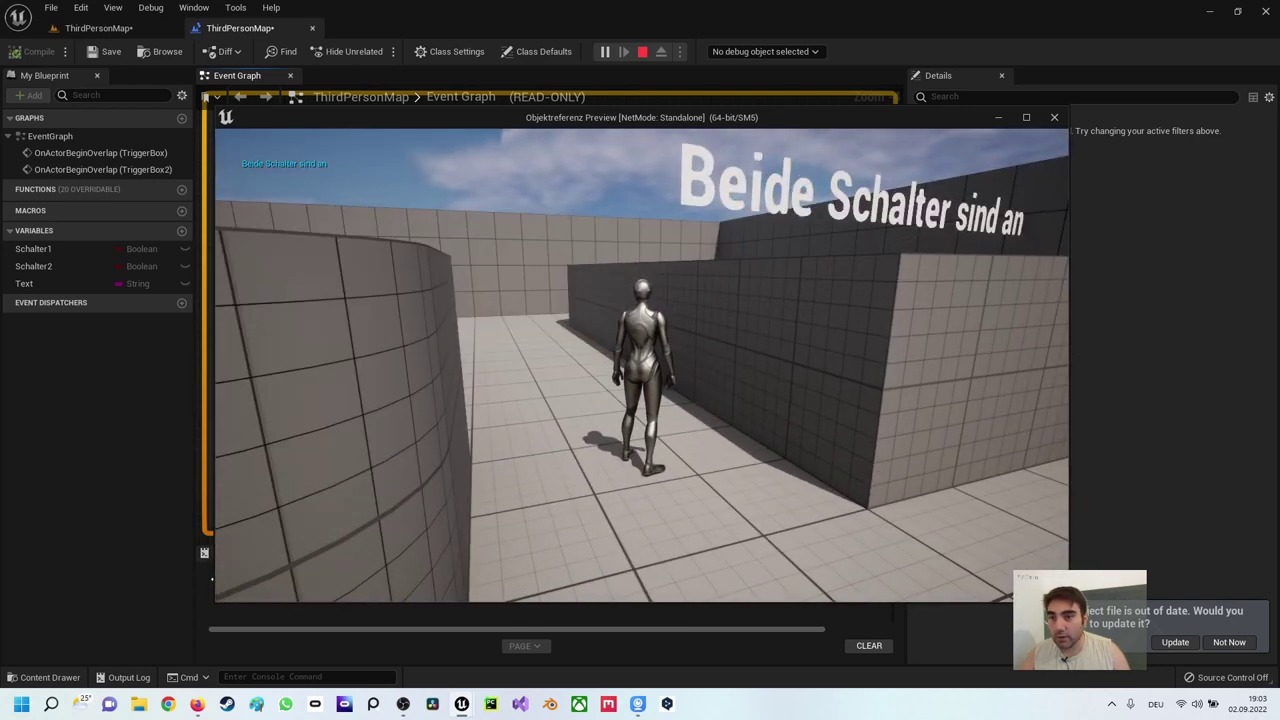
key(w)
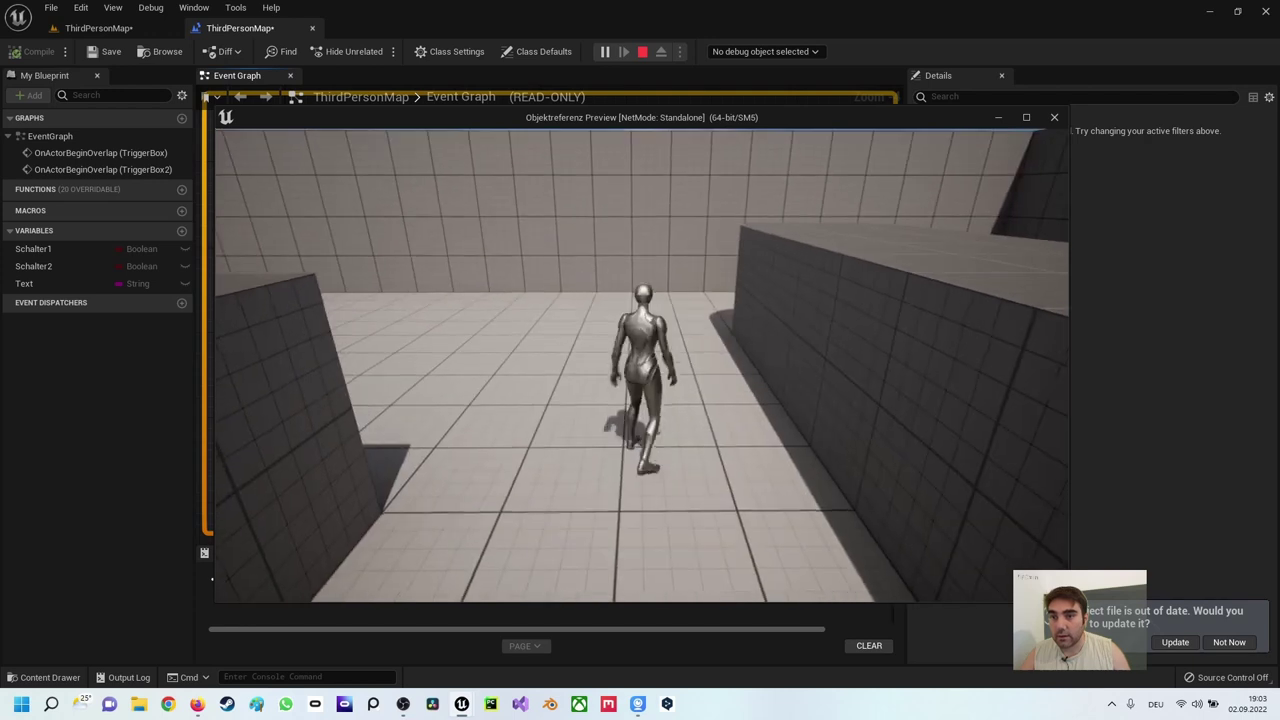
key(w)
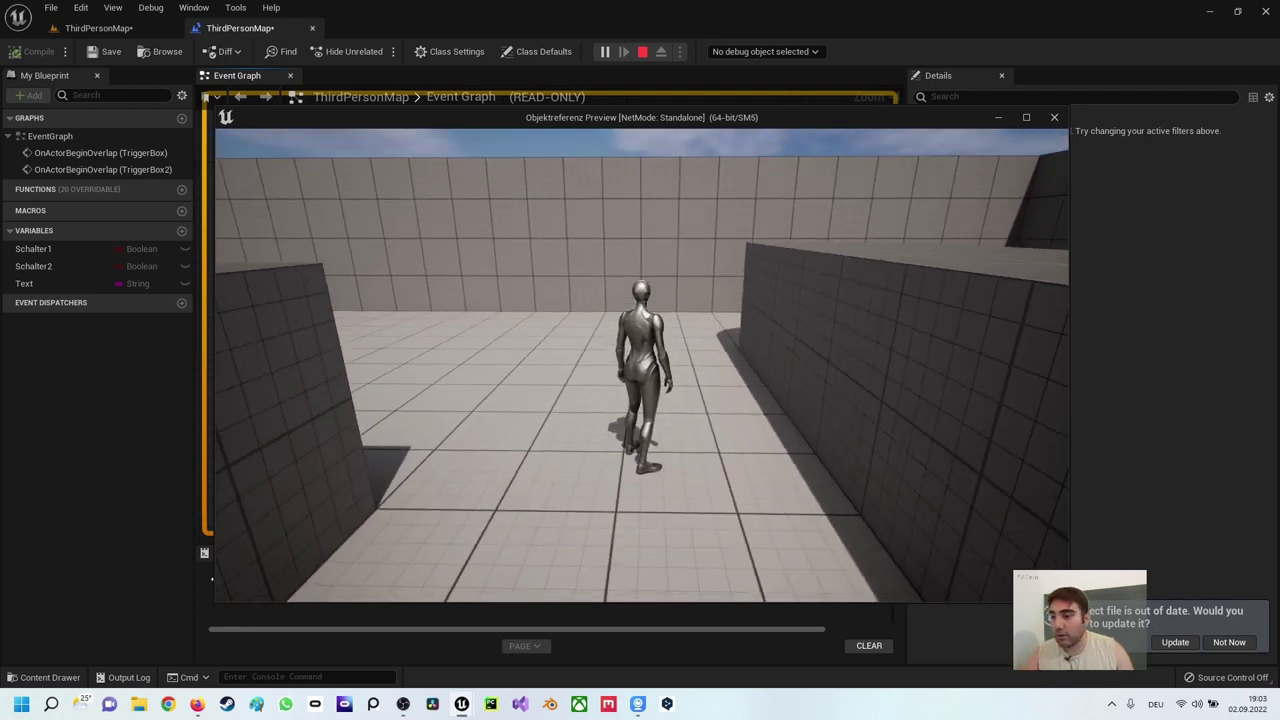
key(Escape)
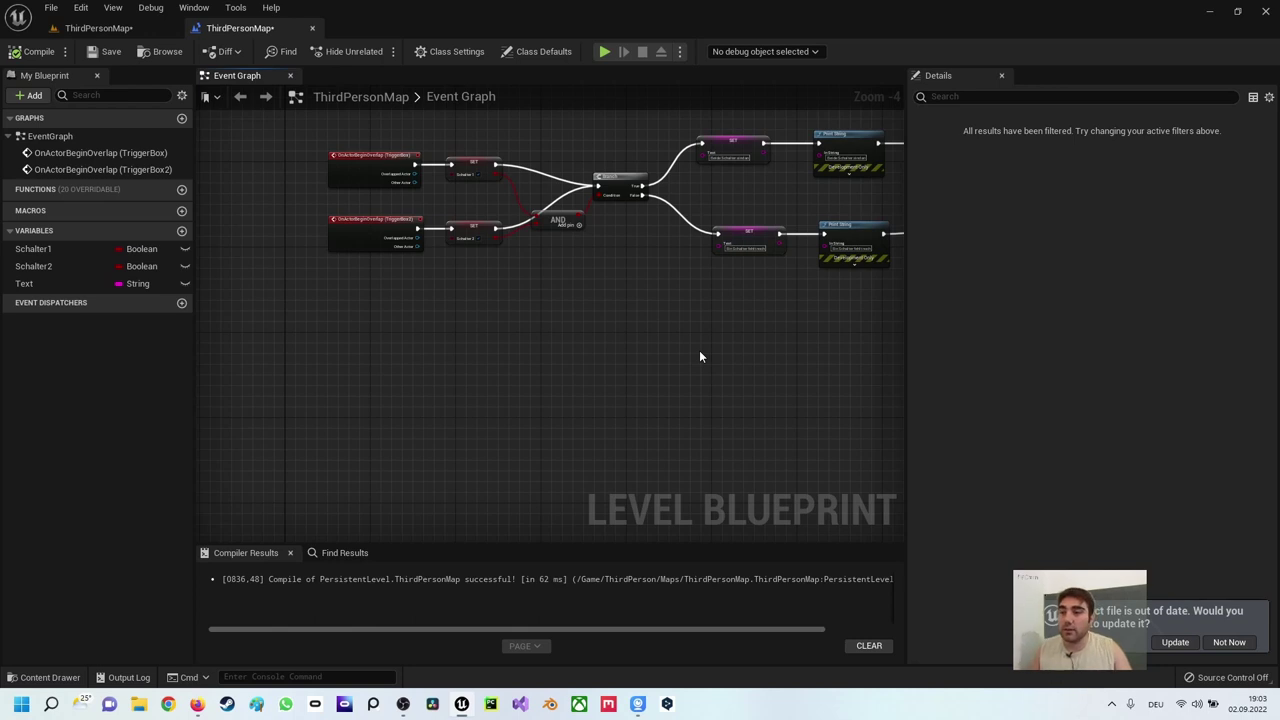
scroll(699, 356, down, 2)
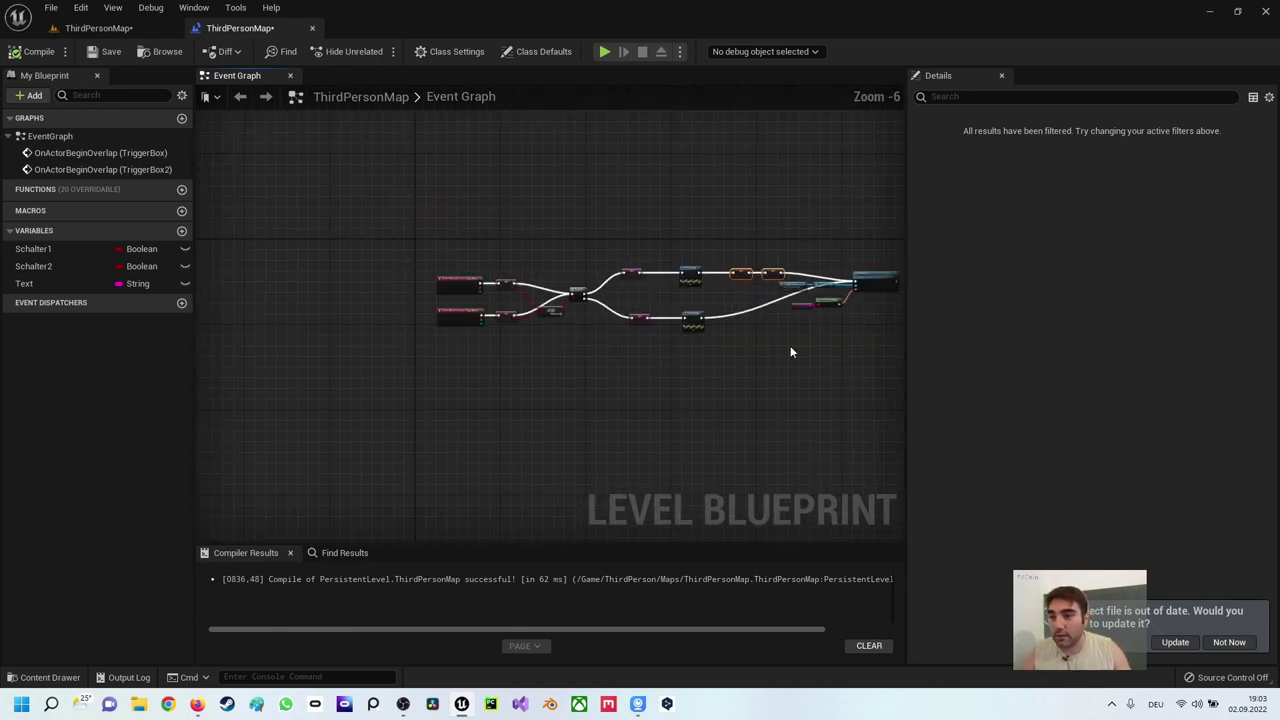
scroll(683, 253, up, 1)
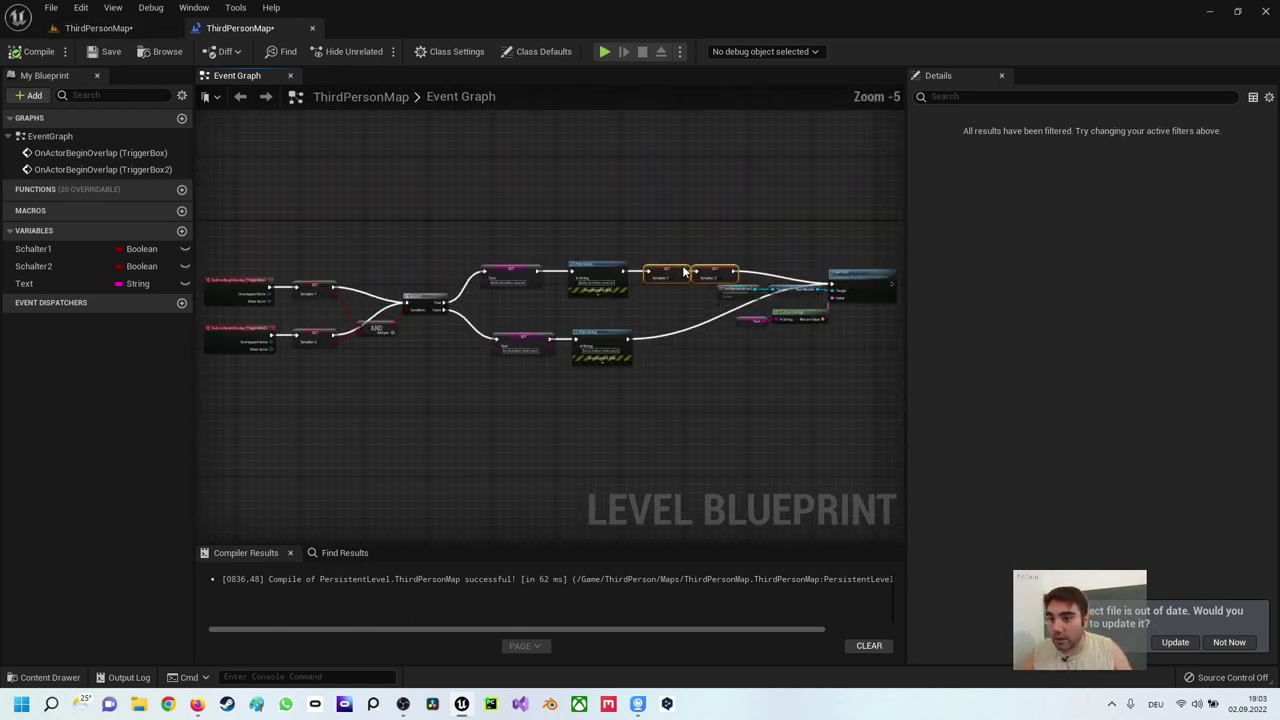
scroll(683, 253, up, 2)
click(98, 28)
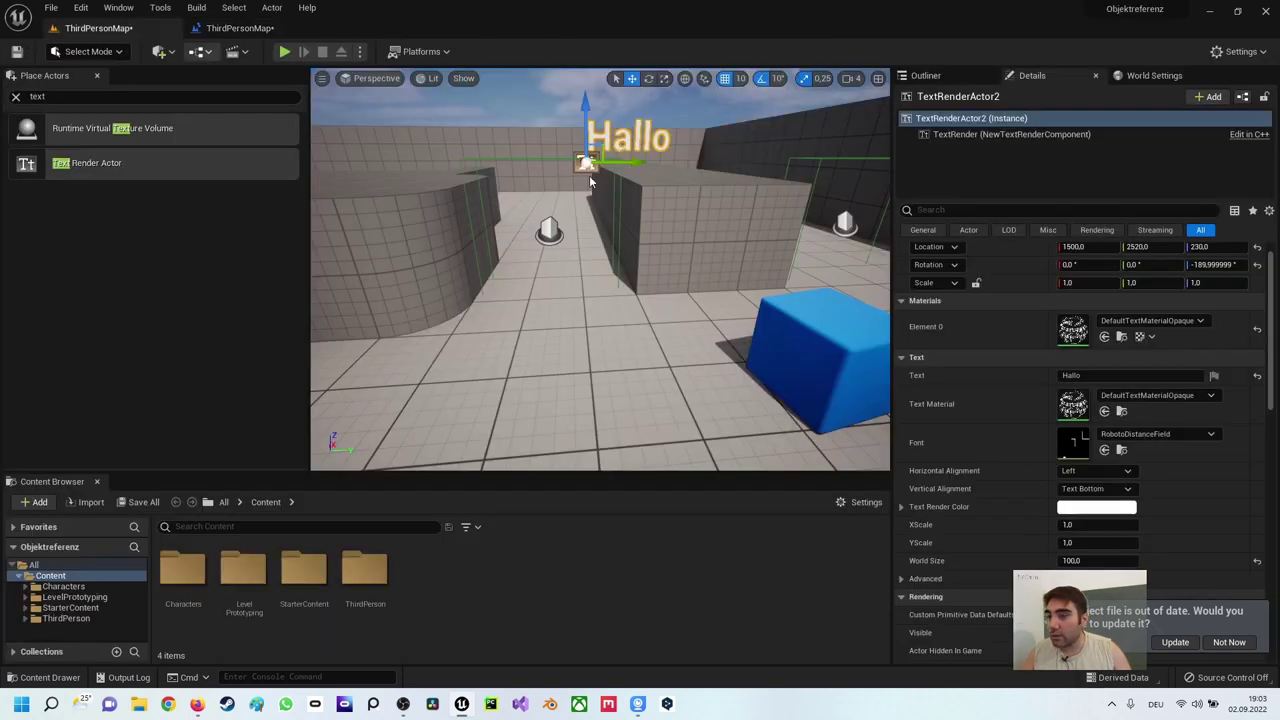
scroll(1065, 489, down, 2)
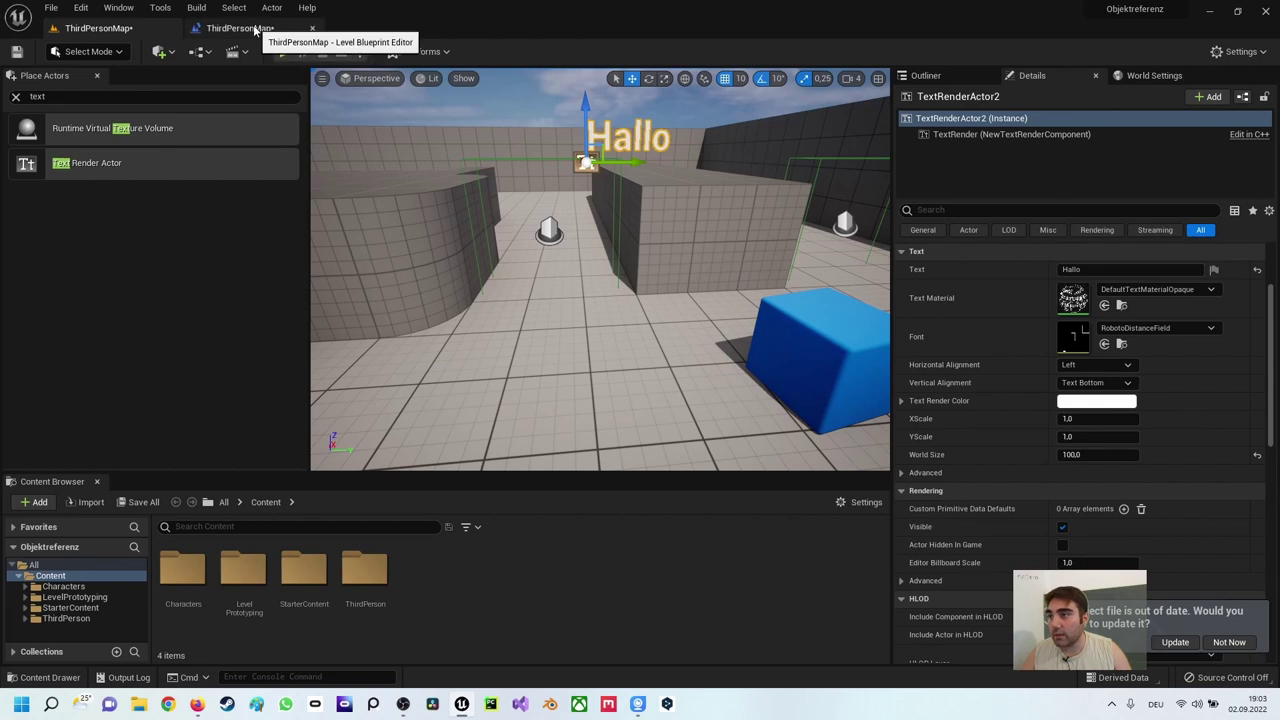
click(240, 28)
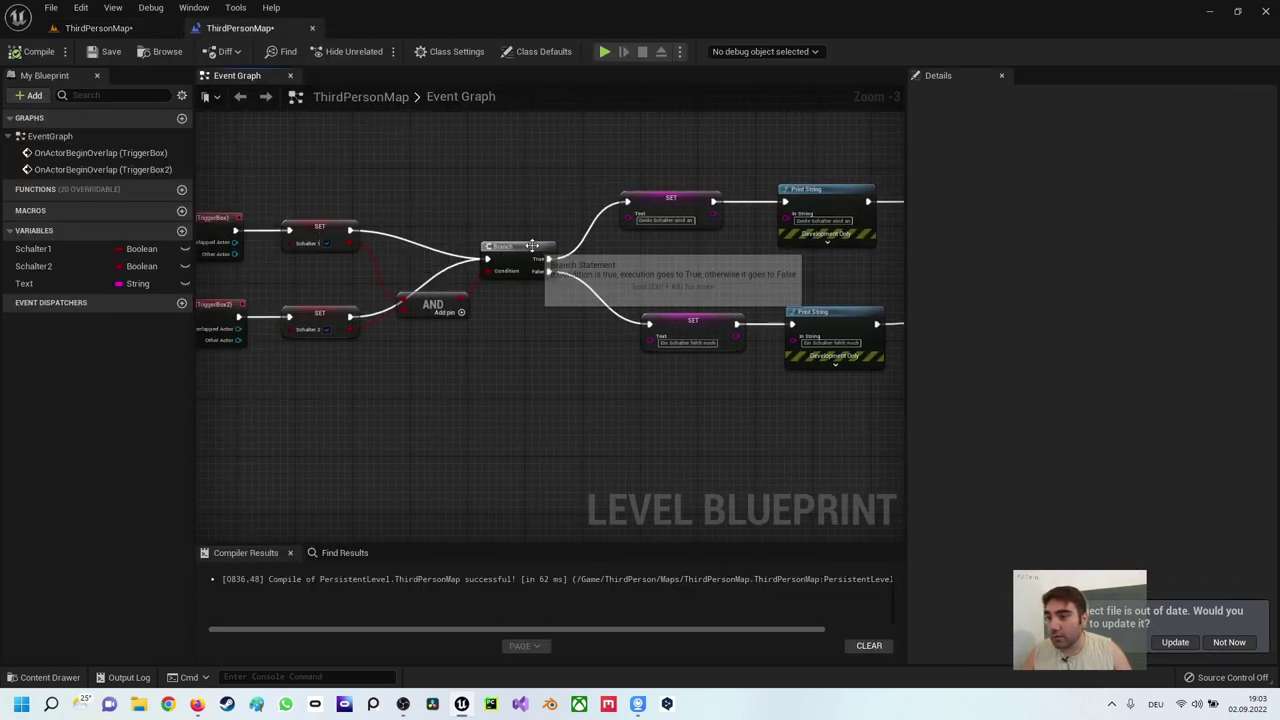
right_drag(809, 267, 253, 288)
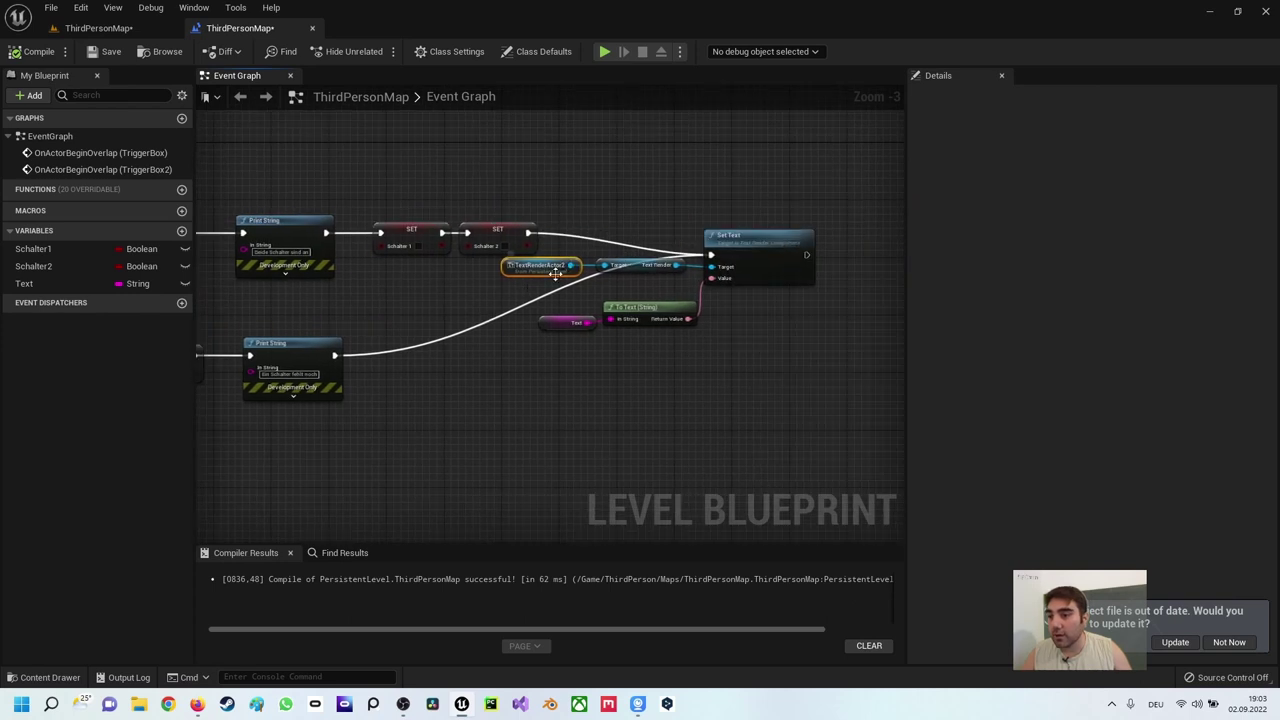
click(754, 234)
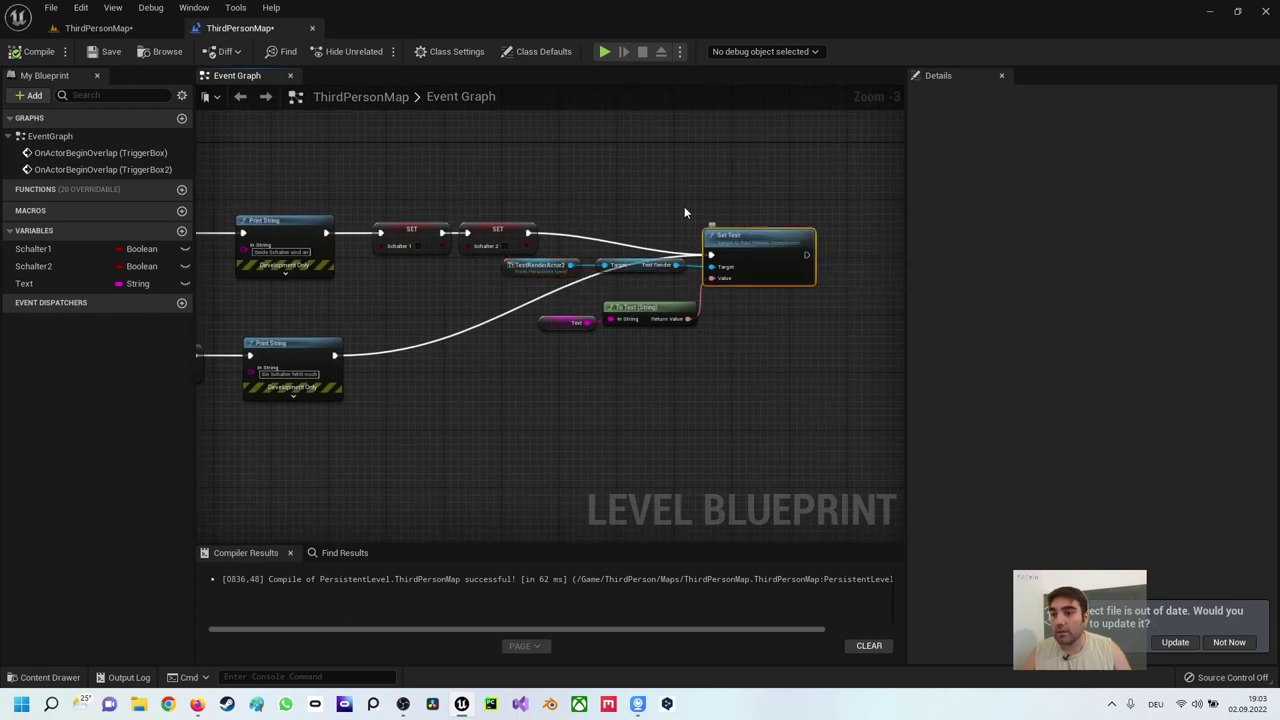